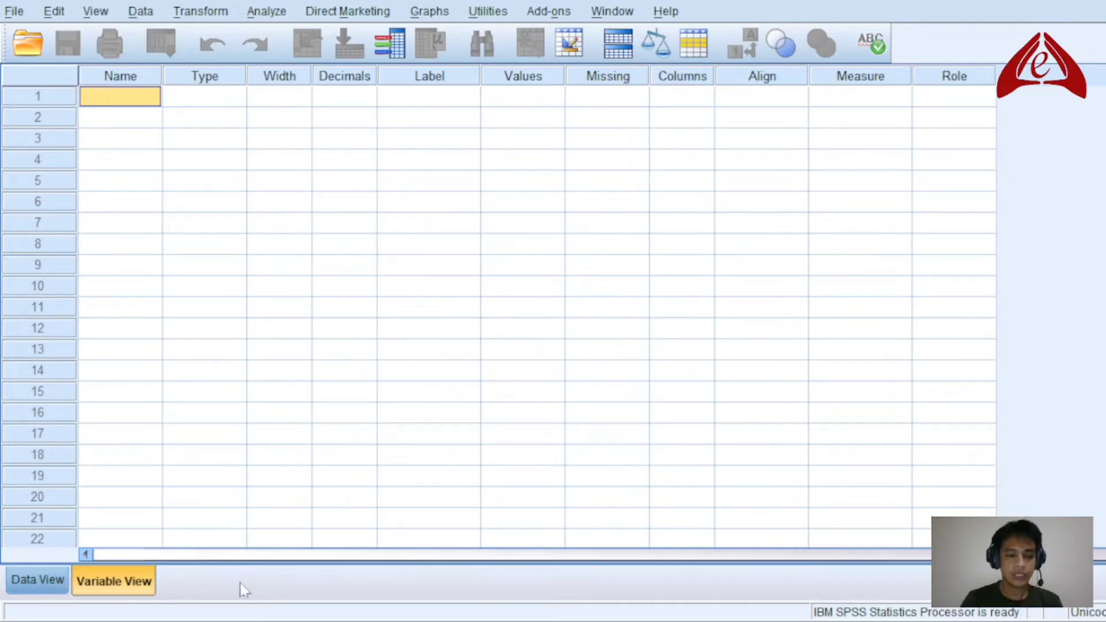
Compare the empty dataset's Data View and Variable View, ending in Variable View
{"action": "left_click", "coordinate": [34, 580]}
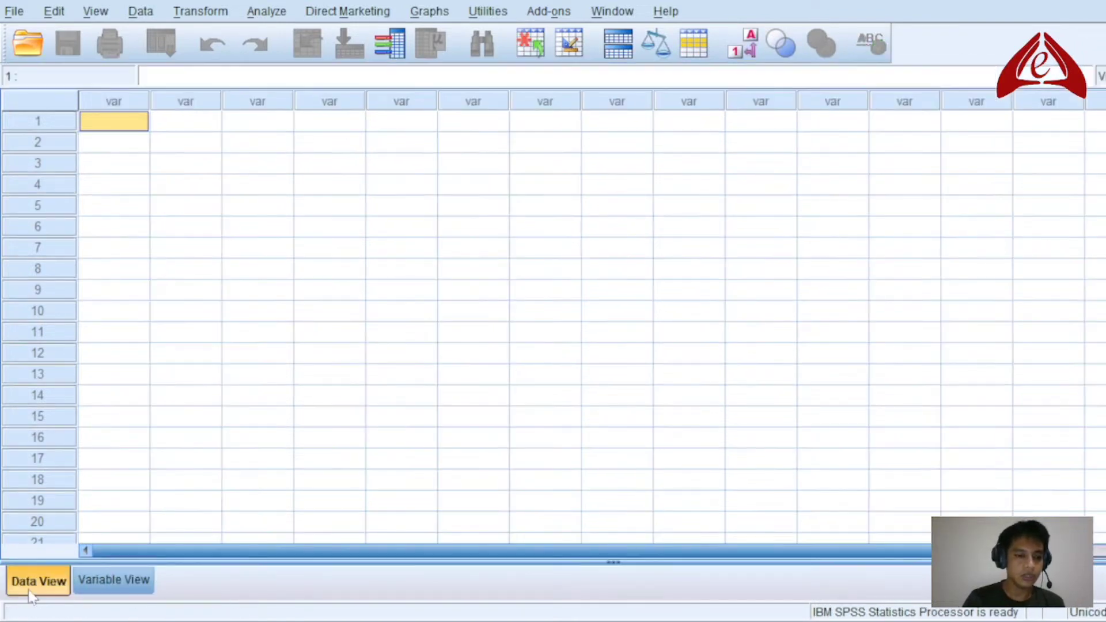
{"action": "left_click", "coordinate": [106, 585]}
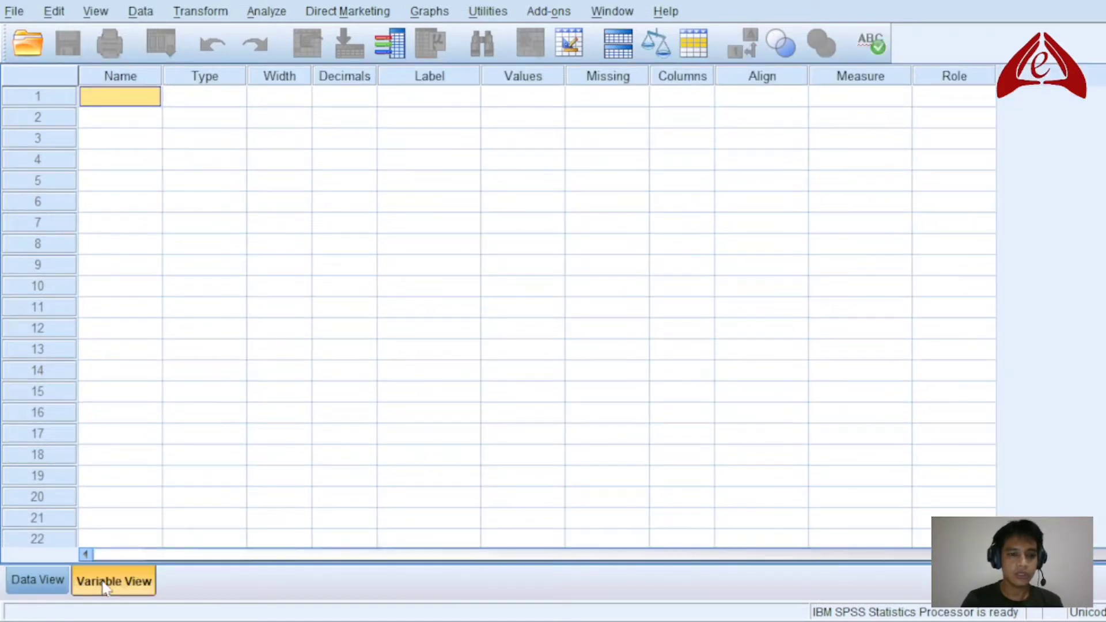
{"action": "left_click", "coordinate": [40, 587]}
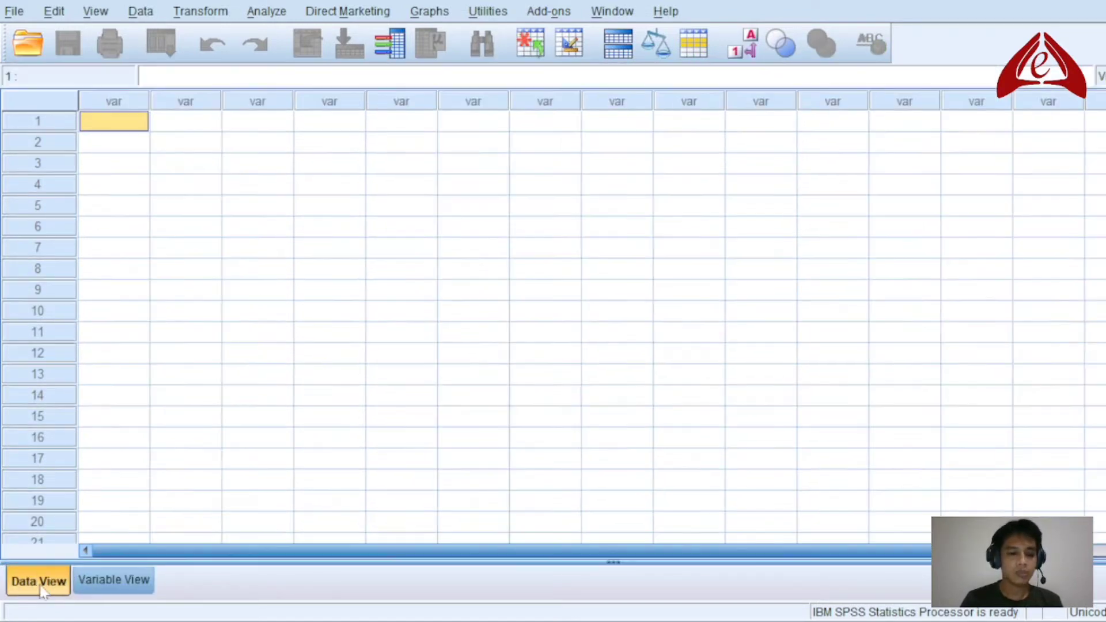
{"action": "left_click", "coordinate": [98, 588]}
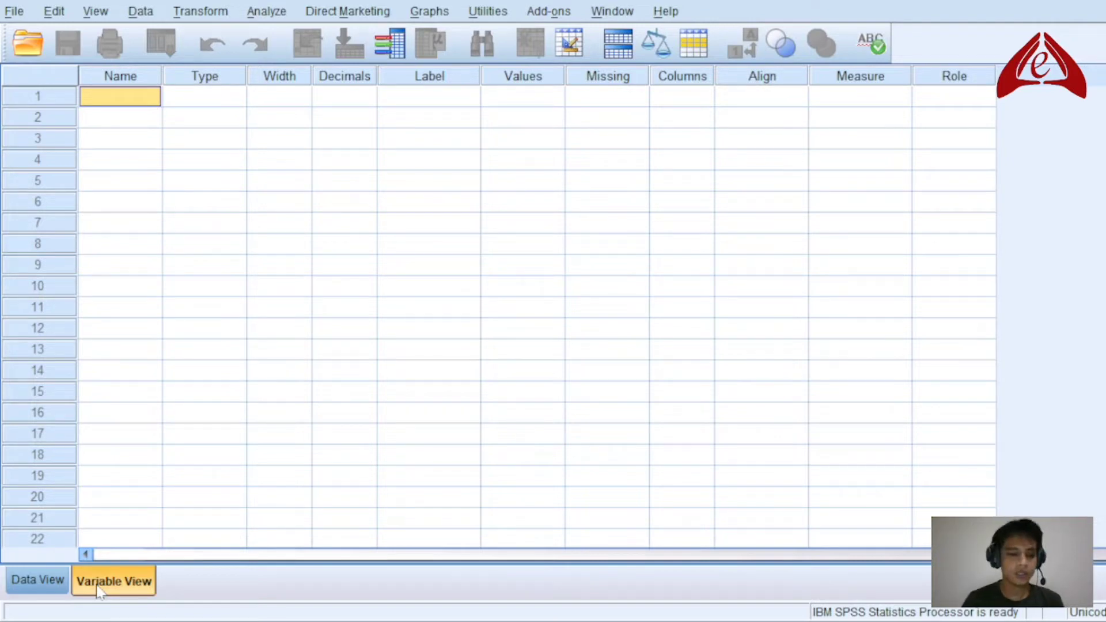
{"action": "left_click", "coordinate": [63, 589]}
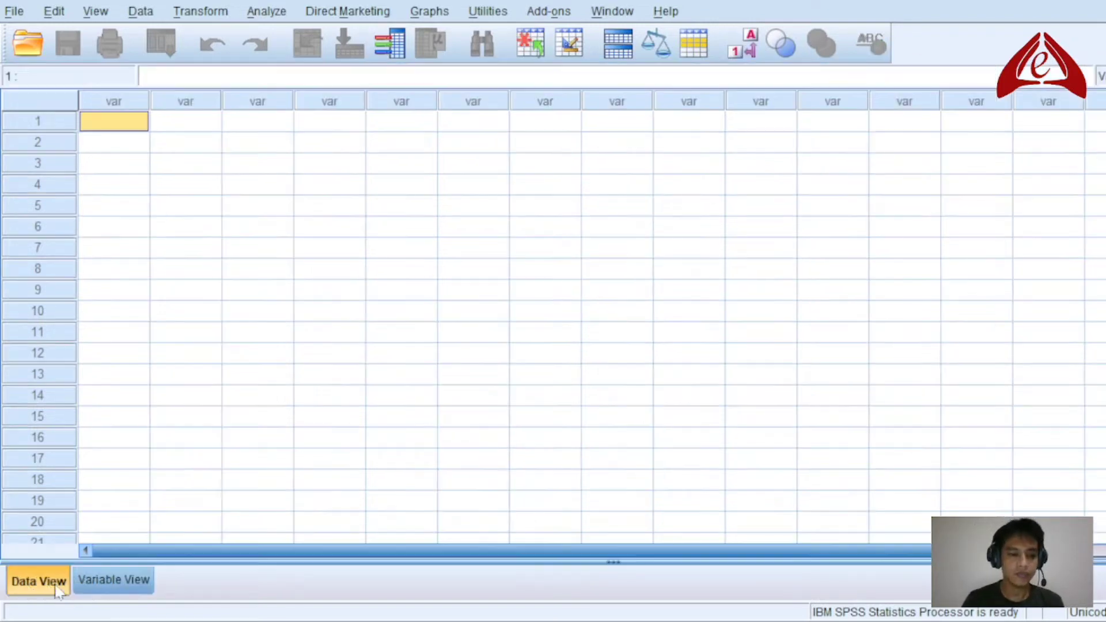
{"action": "left_click", "coordinate": [100, 587]}
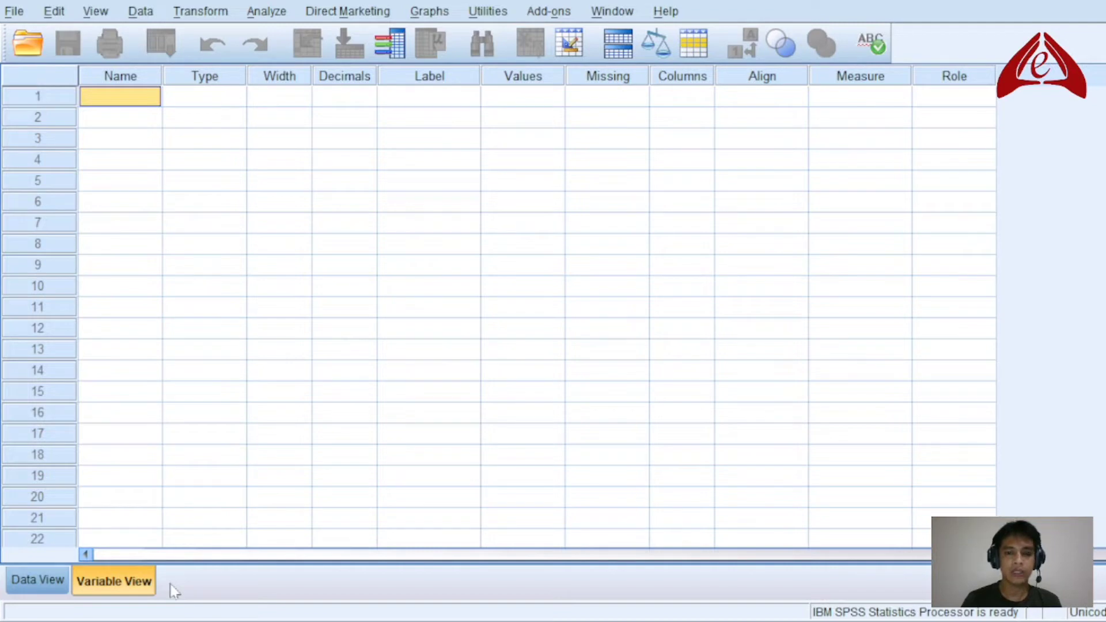
{"action": "left_click", "coordinate": [35, 594]}
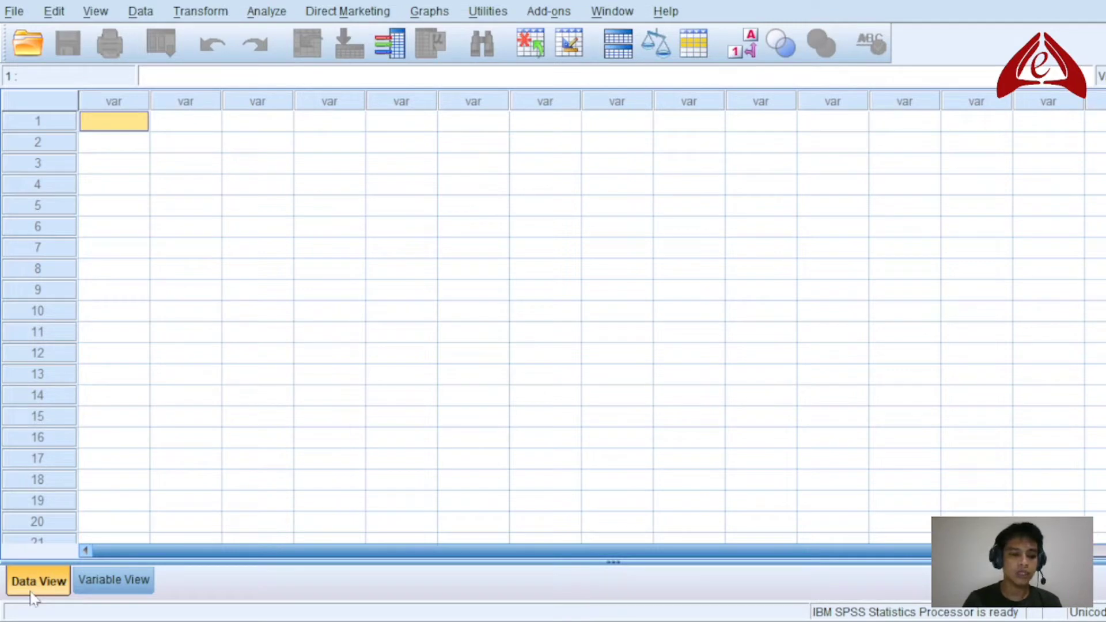
{"action": "left_click", "coordinate": [113, 579]}
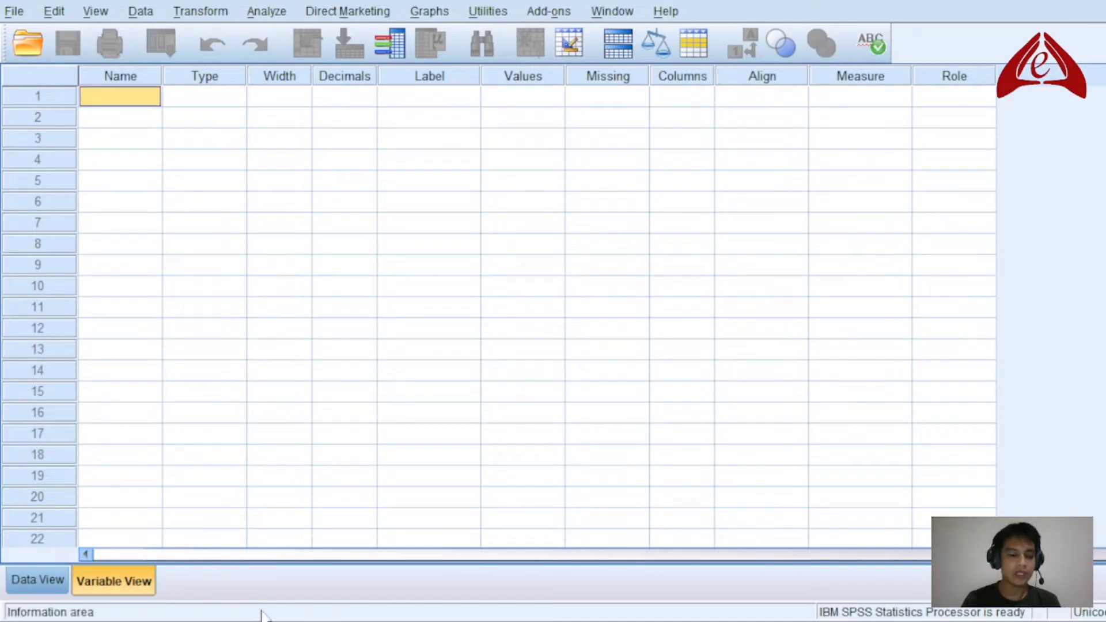
{"action": "left_click", "coordinate": [35, 581]}
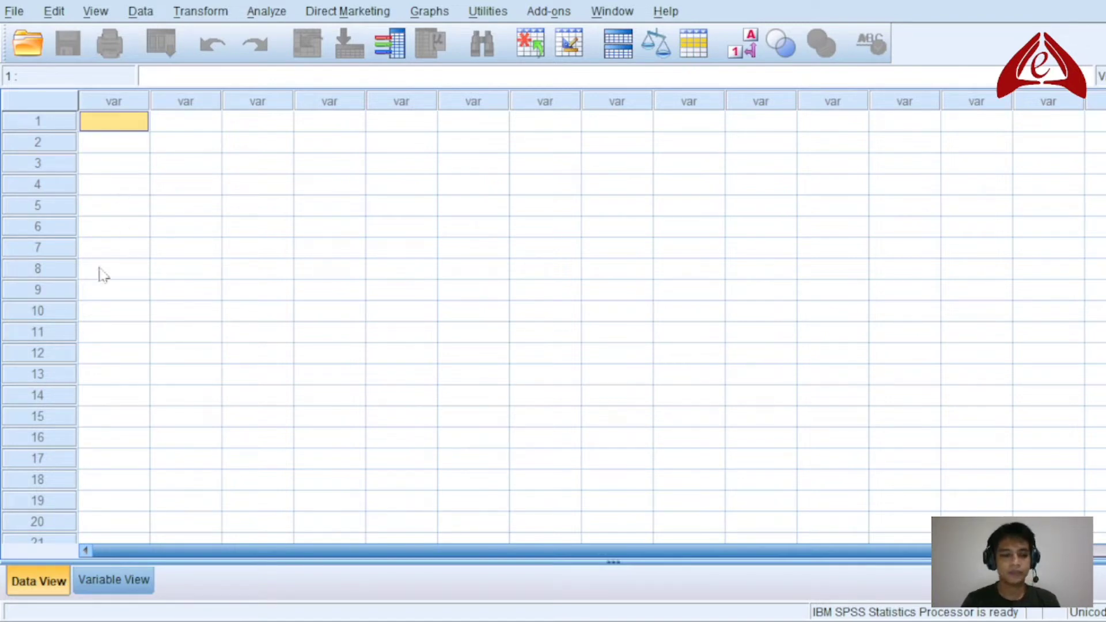
{"action": "left_click", "coordinate": [114, 580]}
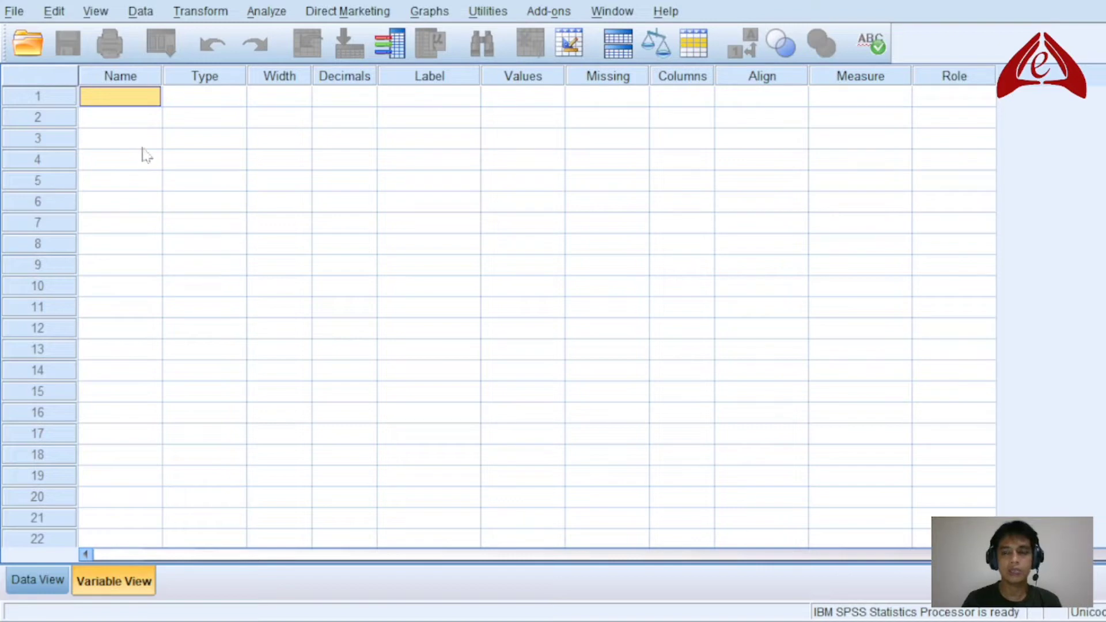
Examine the variable attribute columns from Name, Type, Width and Decimals through Label and Values
{"action": "left_click", "coordinate": [109, 84]}
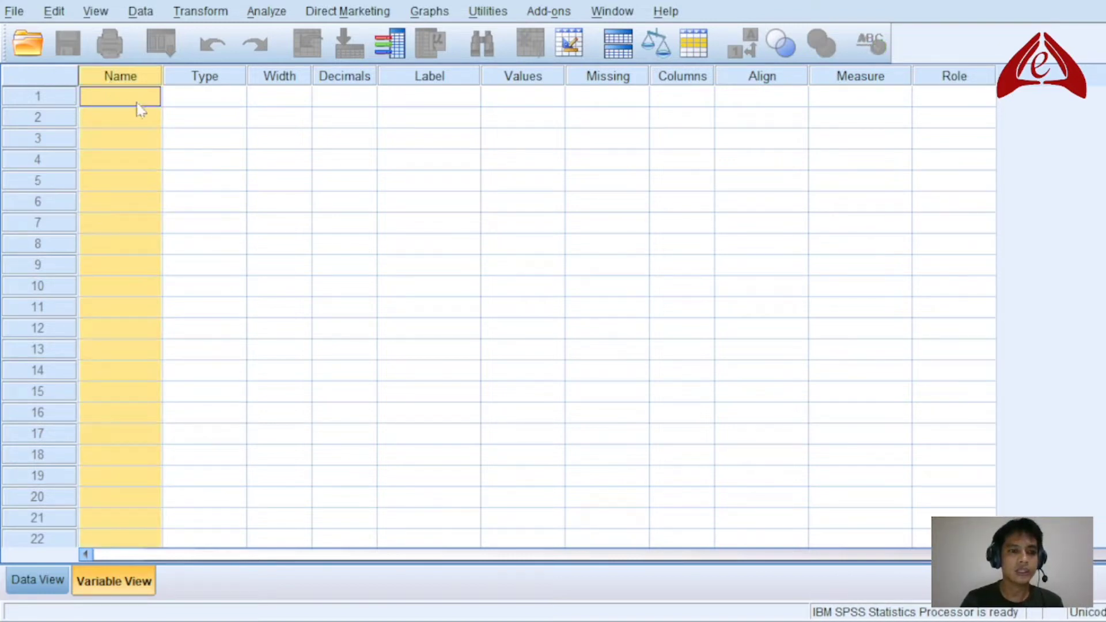
{"action": "left_click", "coordinate": [137, 102]}
{"action": "left_click", "coordinate": [128, 81]}
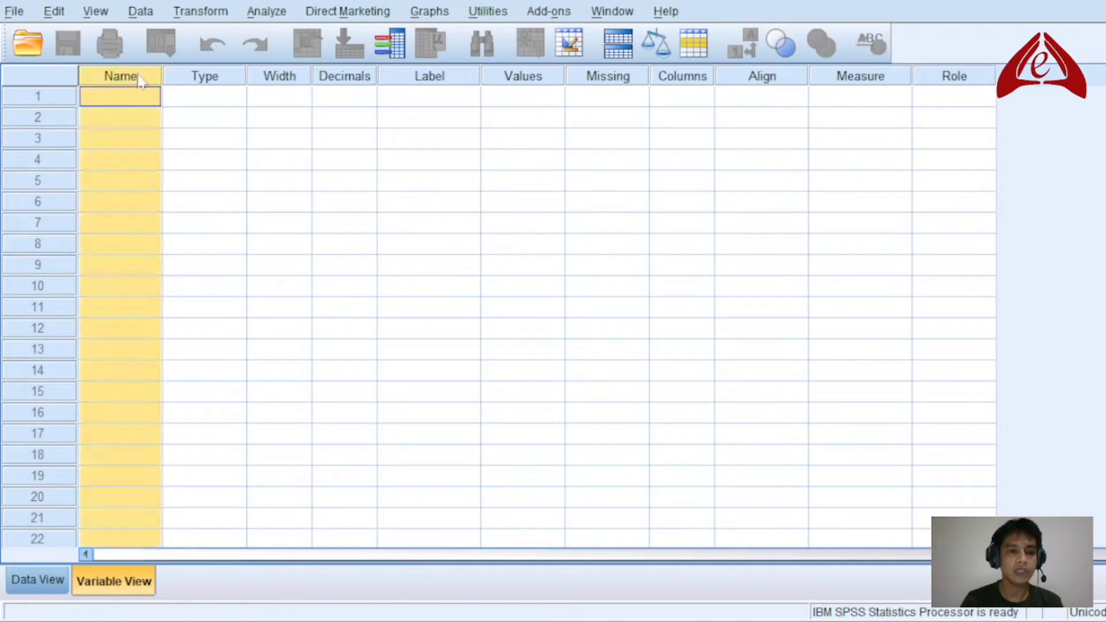
{"action": "left_click", "coordinate": [191, 78]}
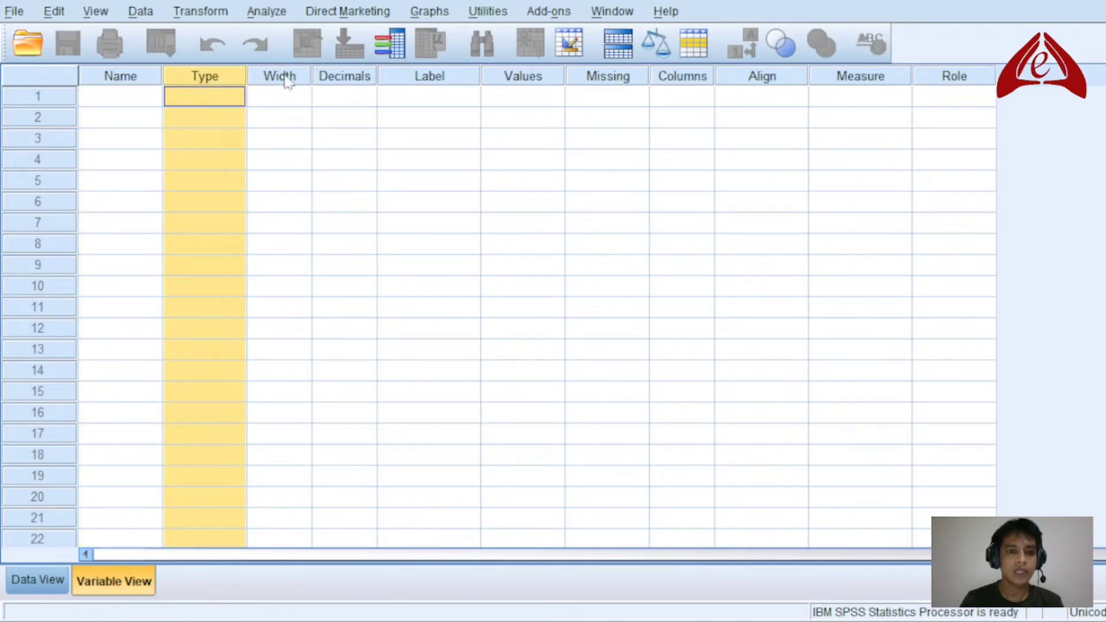
{"action": "left_click", "coordinate": [282, 78]}
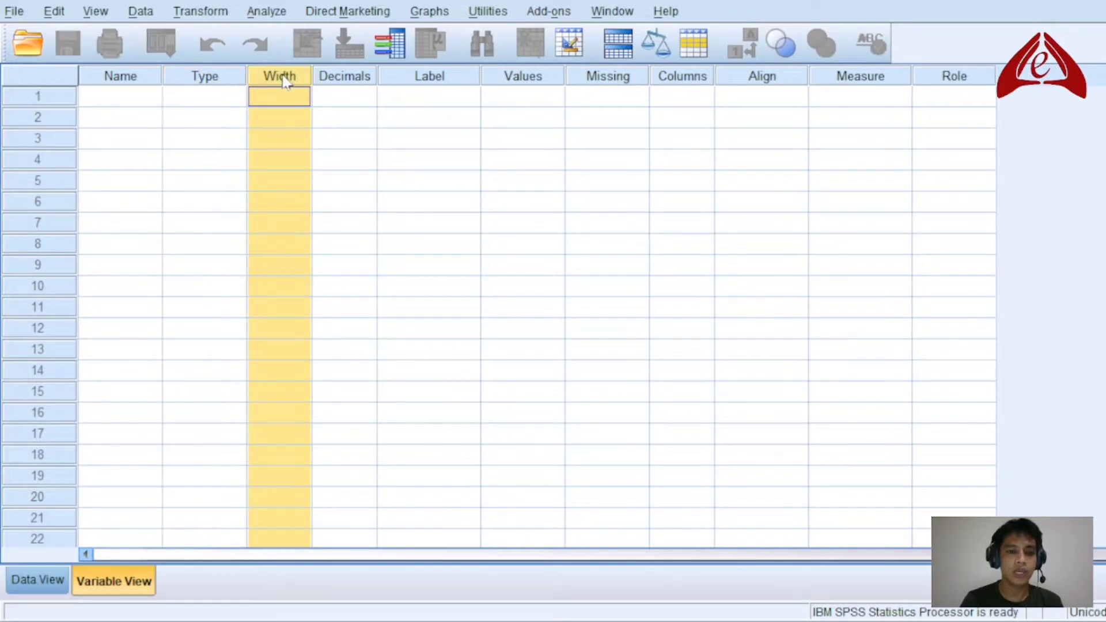
{"action": "left_click", "coordinate": [359, 79]}
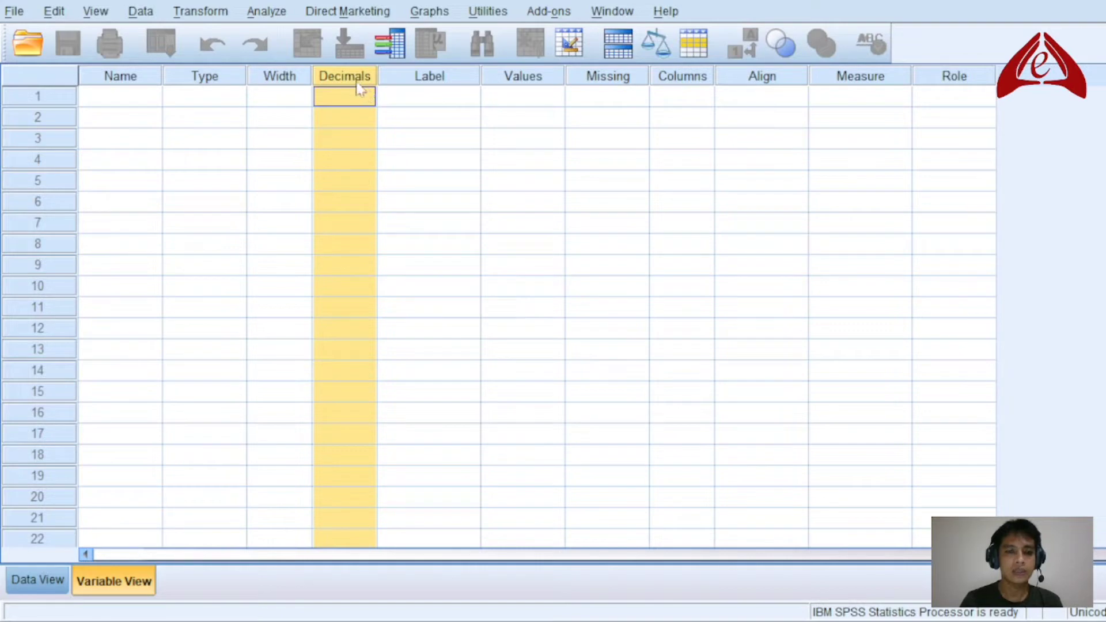
{"action": "left_click", "coordinate": [433, 81]}
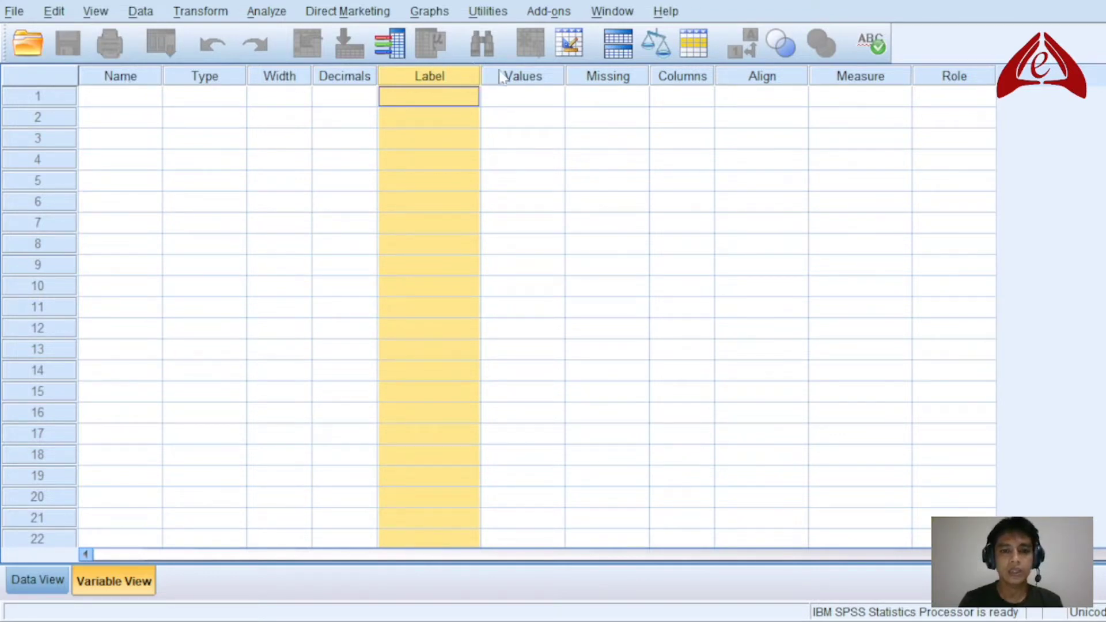
{"action": "left_click", "coordinate": [531, 81]}
{"action": "left_click", "coordinate": [534, 98]}
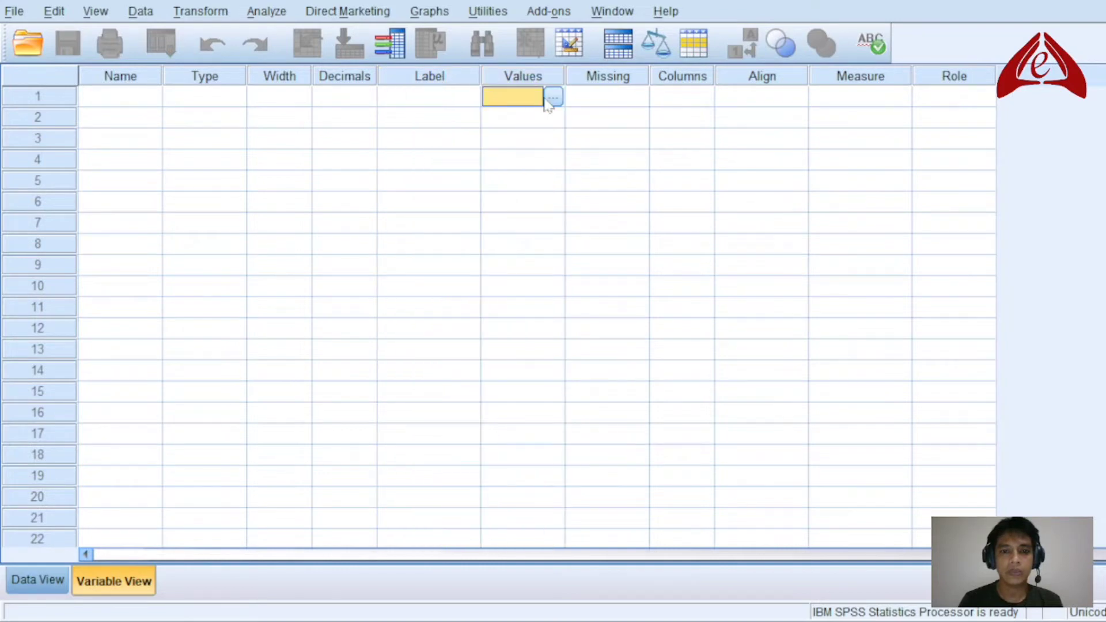
{"action": "left_click", "coordinate": [553, 98]}
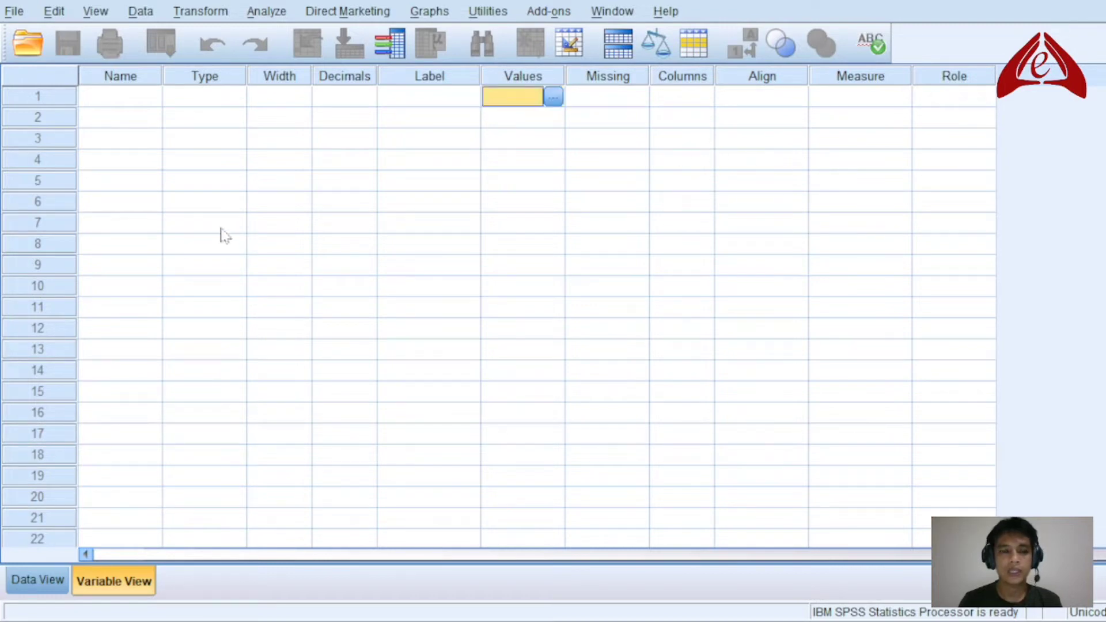
Define the first variable with the name No_Urut
{"action": "left_click", "coordinate": [99, 104]}
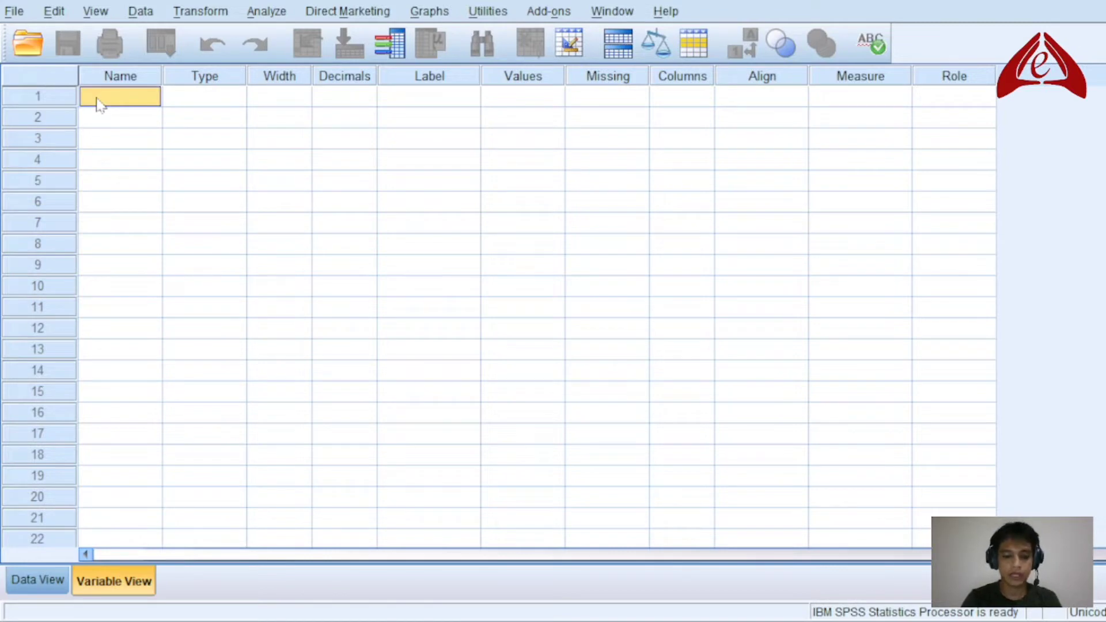
{"action": "type", "text": "No"}
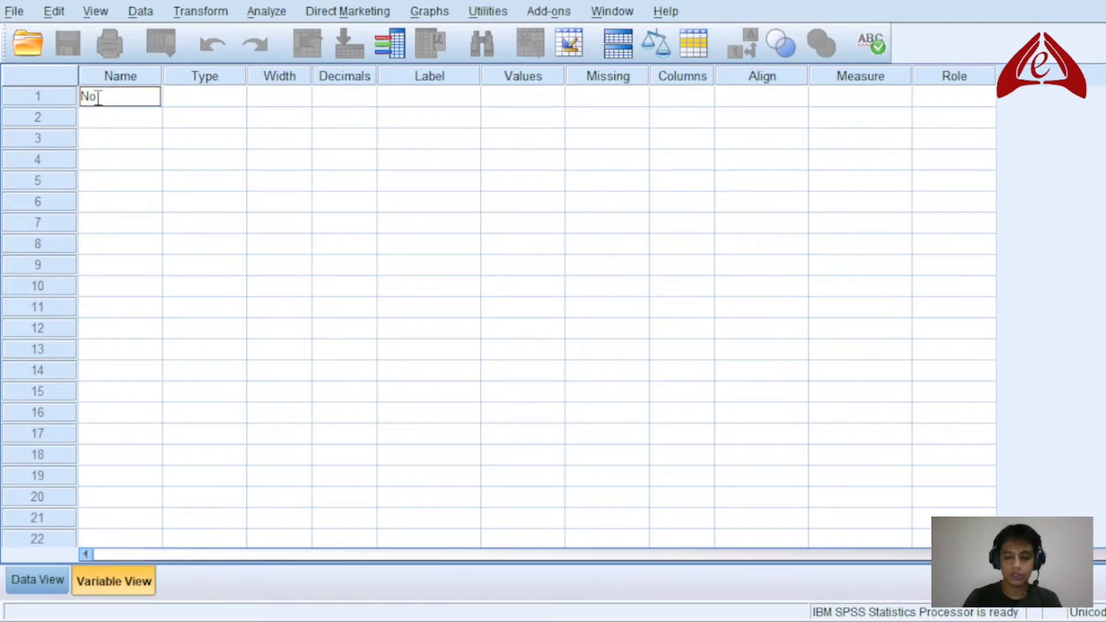
{"action": "type", "text": "Urut"}
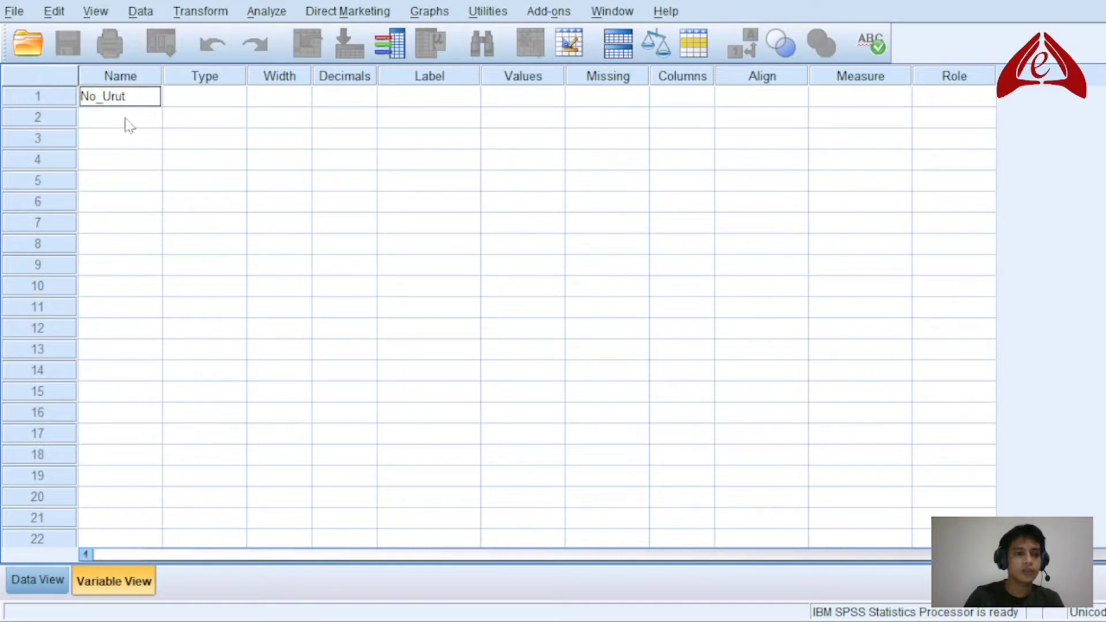
{"action": "left_click", "coordinate": [123, 120]}
{"action": "left_click", "coordinate": [126, 99]}
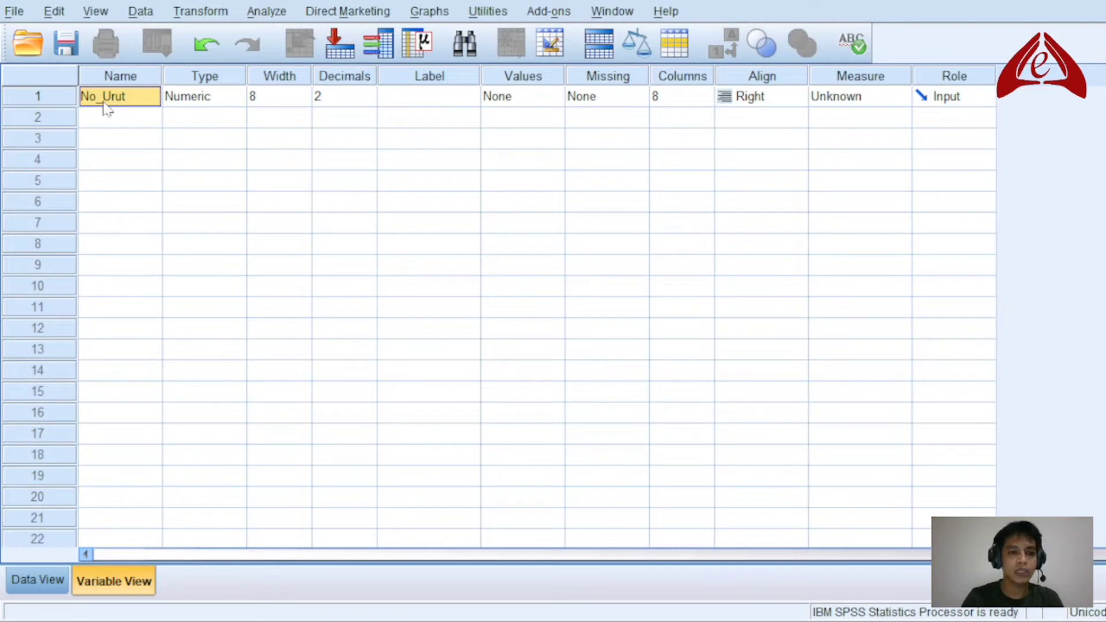
Review the No_Urut variable's name and its variable type settings
{"action": "double_click", "coordinate": [104, 103]}
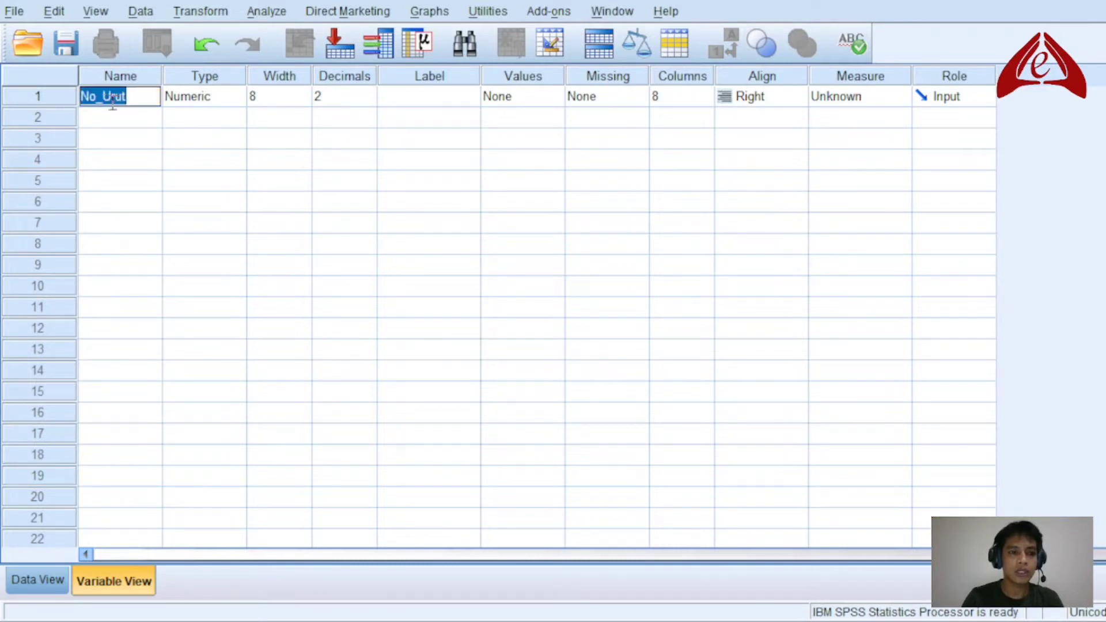
{"action": "left_click", "coordinate": [105, 101]}
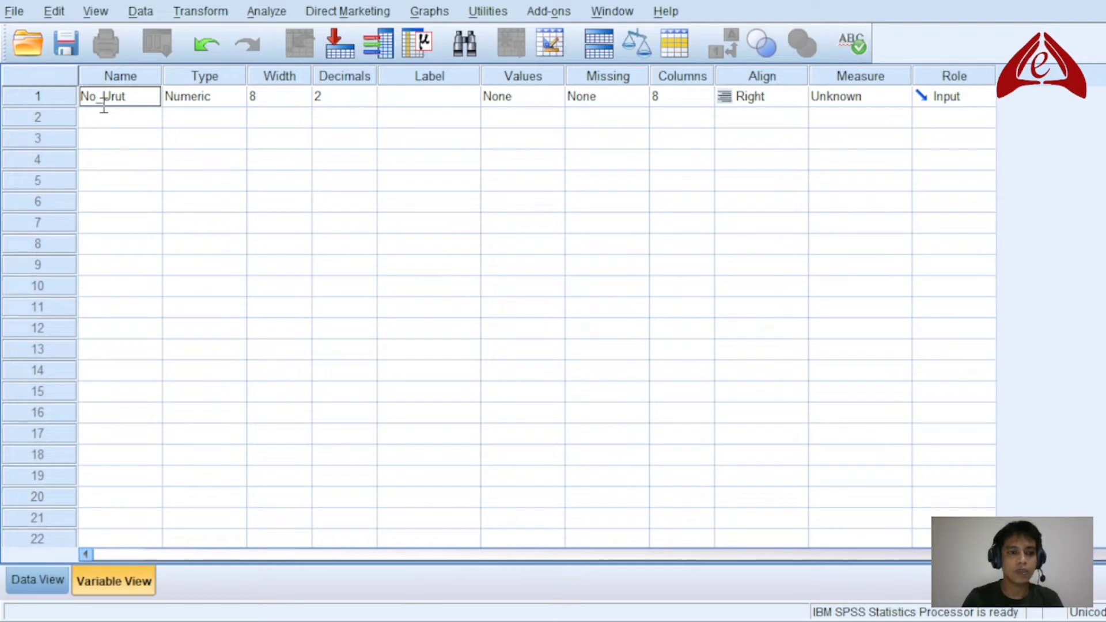
{"action": "left_click", "coordinate": [144, 121]}
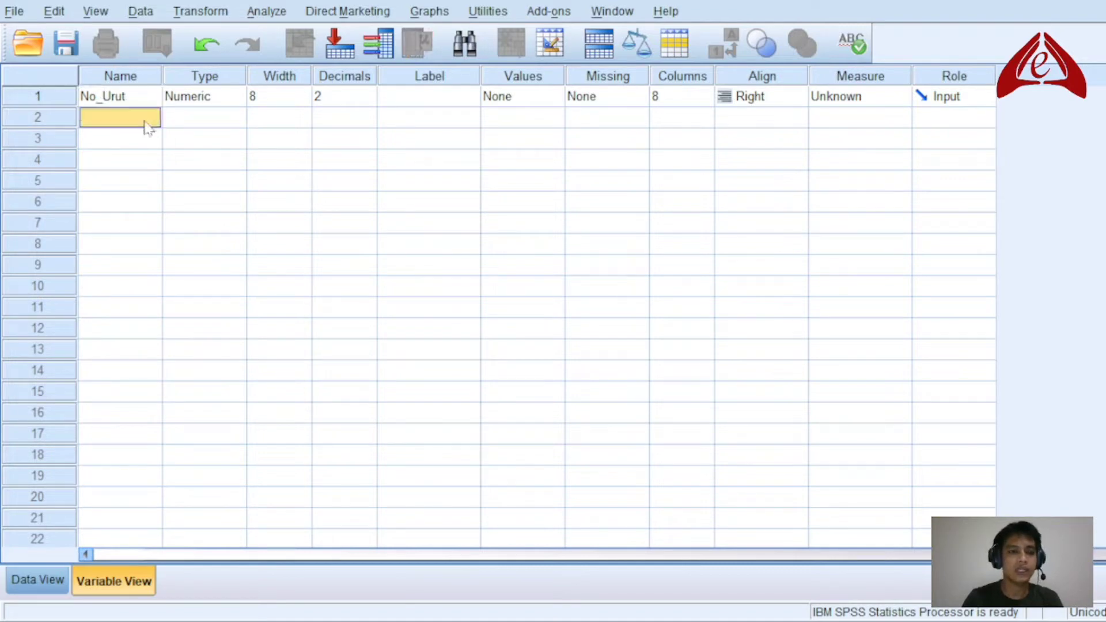
{"action": "left_click", "coordinate": [102, 104]}
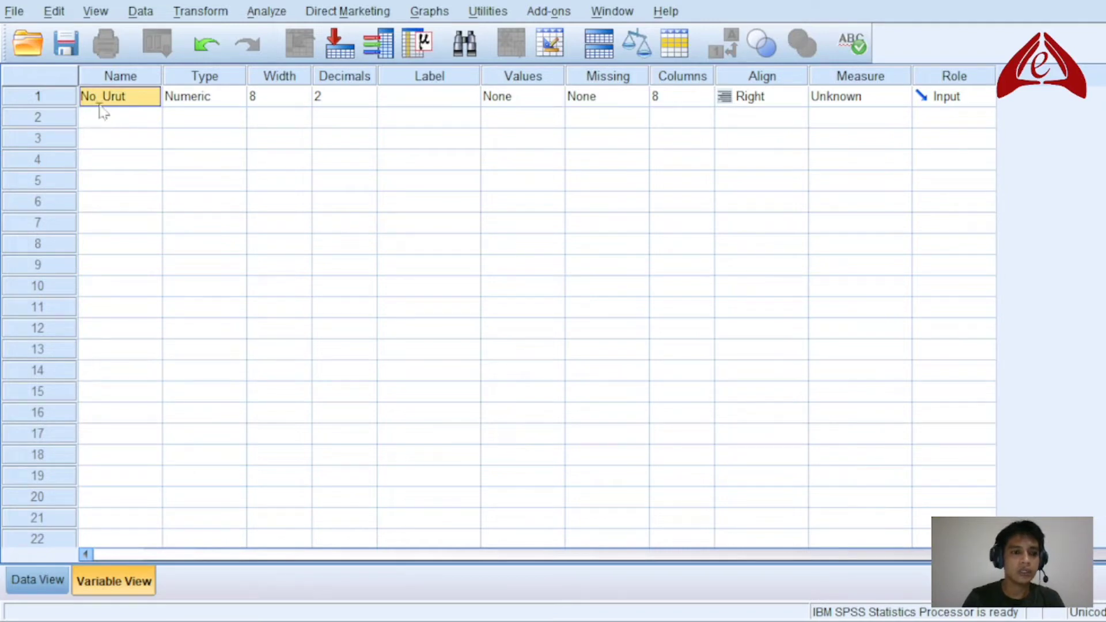
{"action": "left_click", "coordinate": [146, 118]}
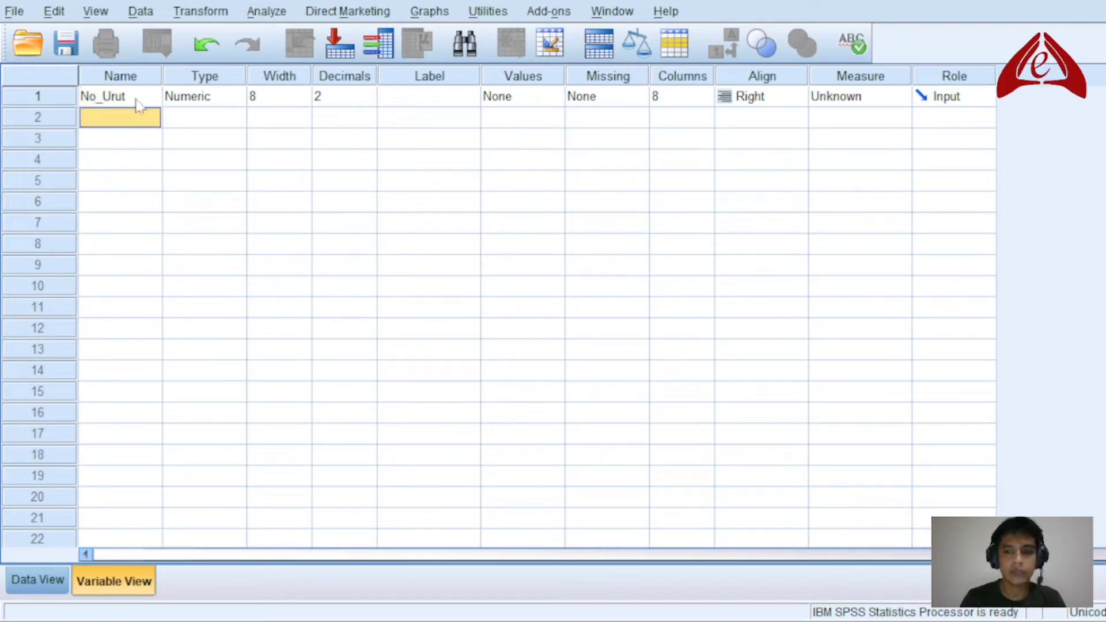
{"action": "left_click", "coordinate": [137, 100]}
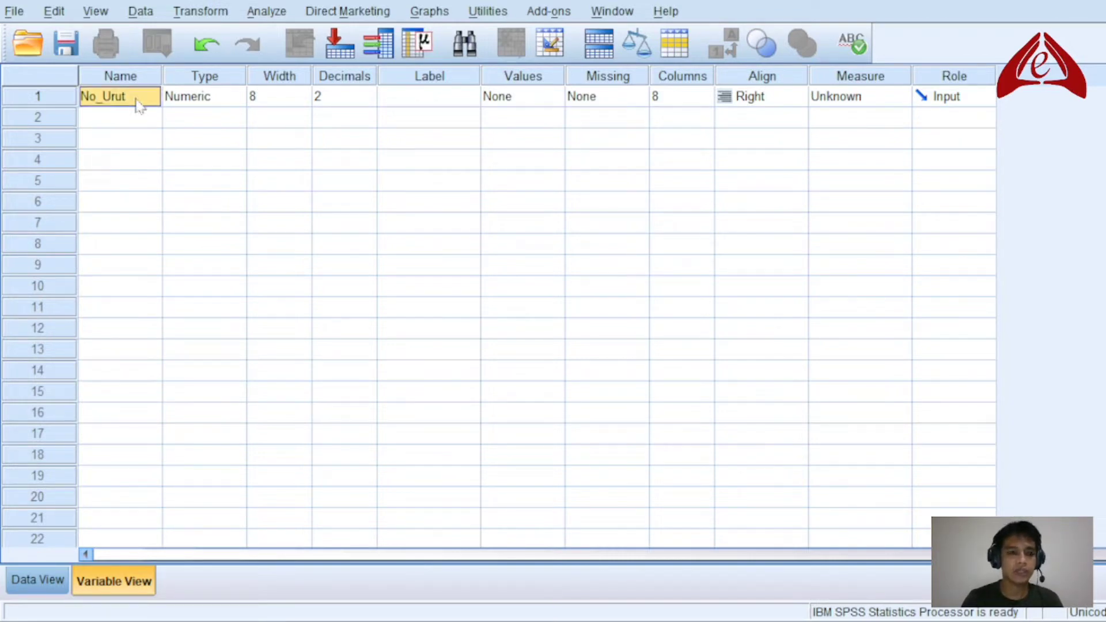
{"action": "left_click", "coordinate": [180, 107]}
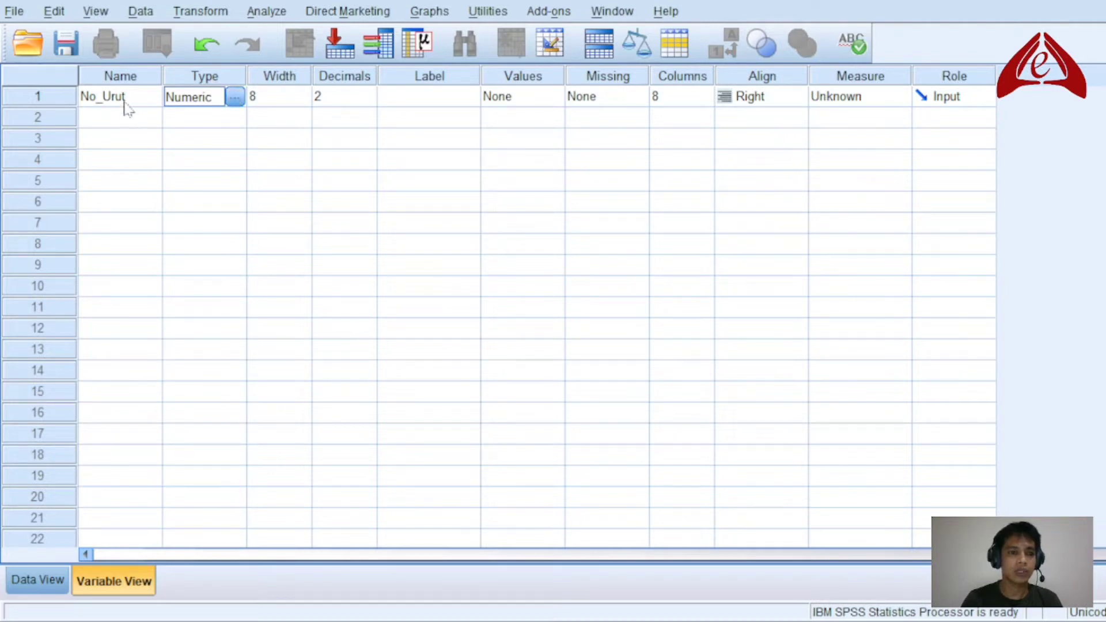
{"action": "left_click", "coordinate": [234, 102]}
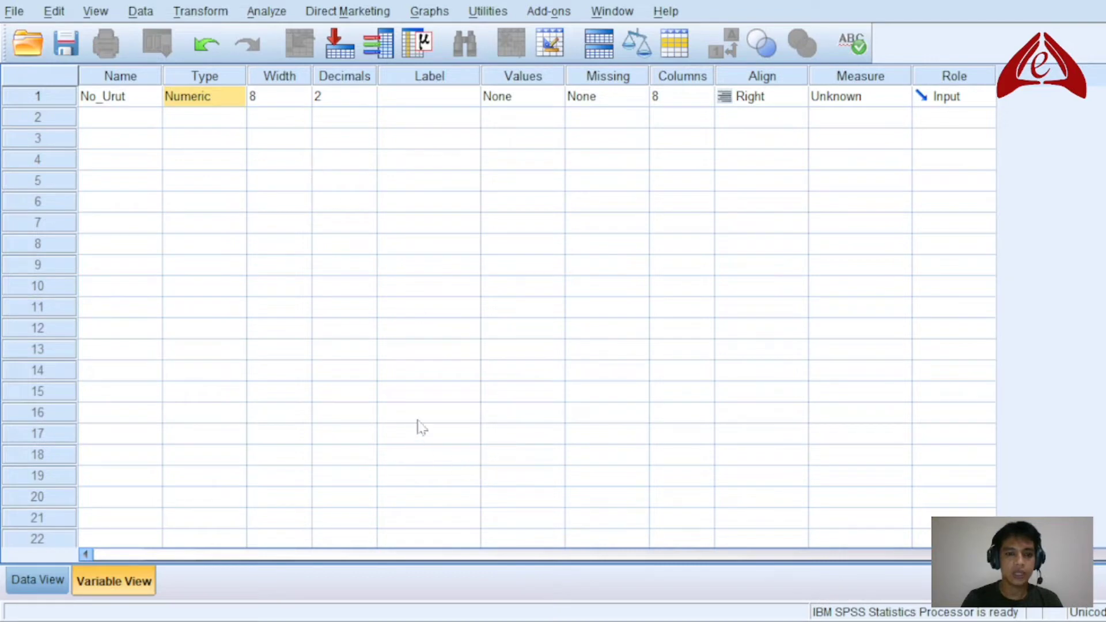
Set the width of the No_Urut variable to 3
{"action": "left_click", "coordinate": [278, 97]}
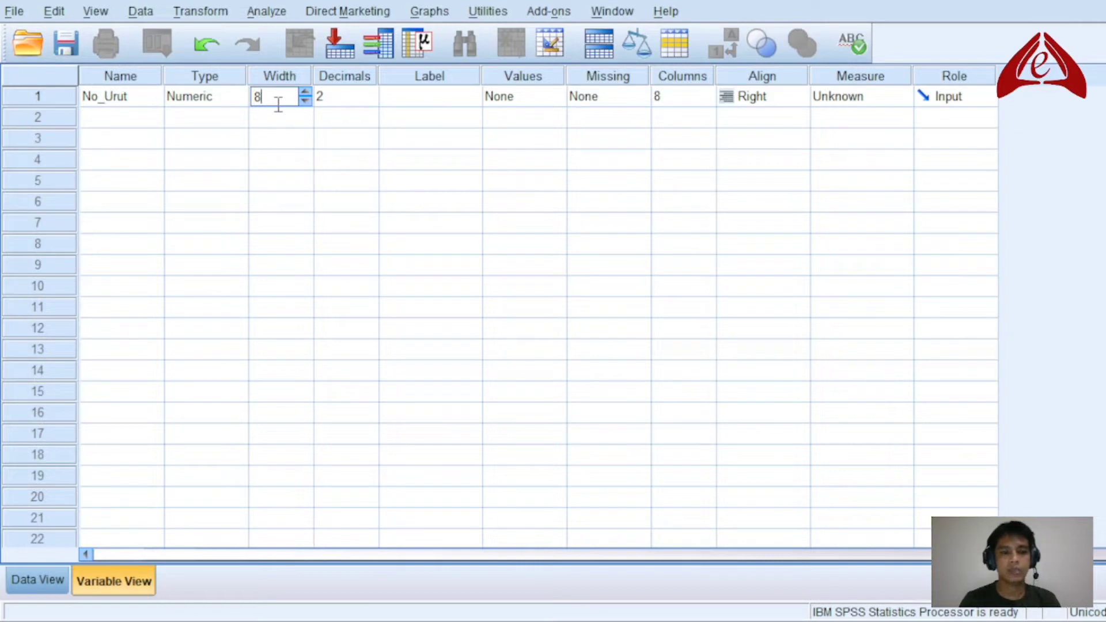
{"action": "left_click", "coordinate": [137, 101]}
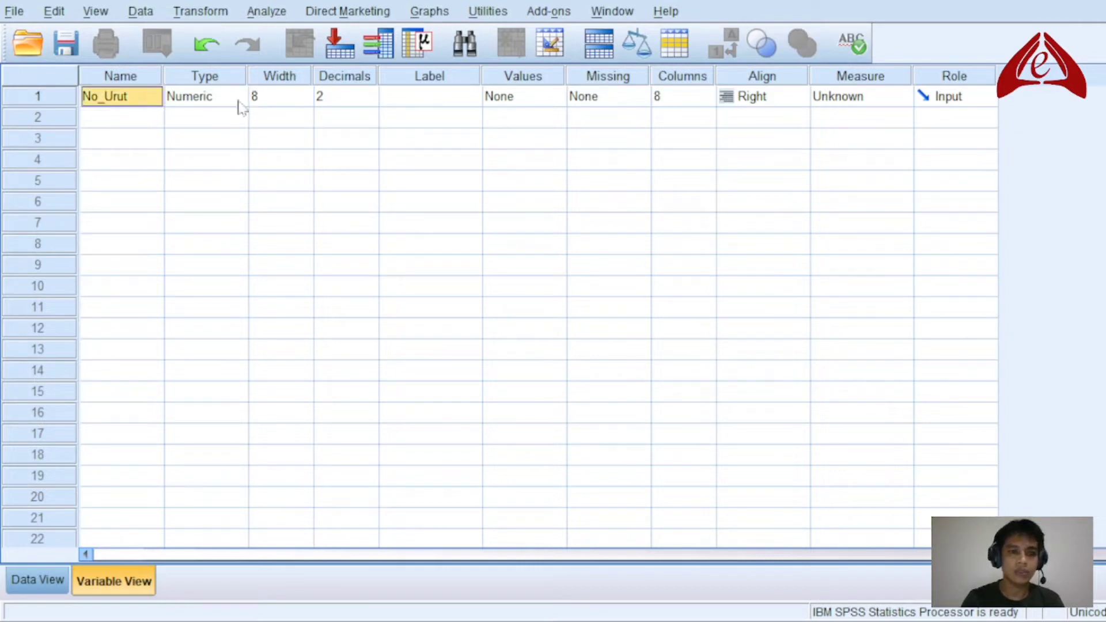
{"action": "left_click", "coordinate": [264, 99]}
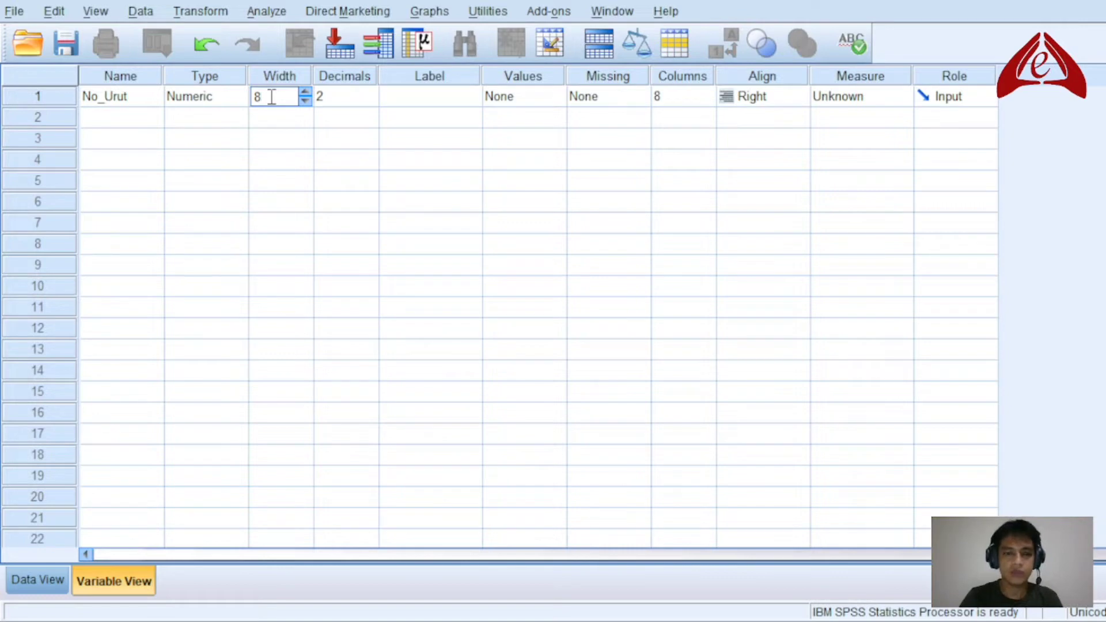
{"action": "key", "text": "BackSpace"}
{"action": "type", "text": "3"}
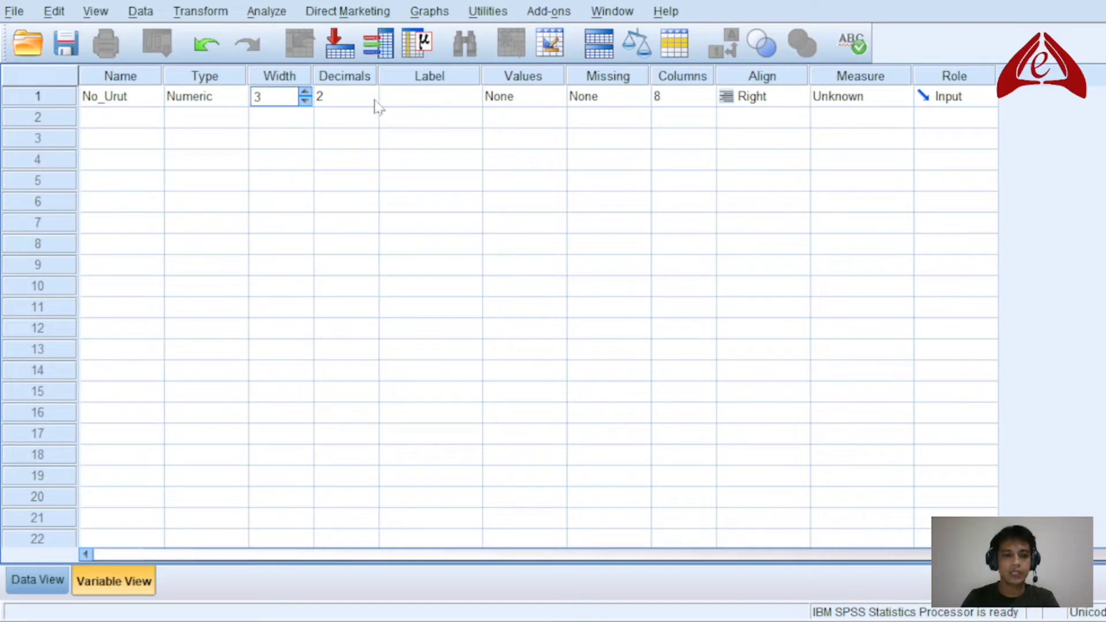
{"action": "left_click", "coordinate": [353, 98]}
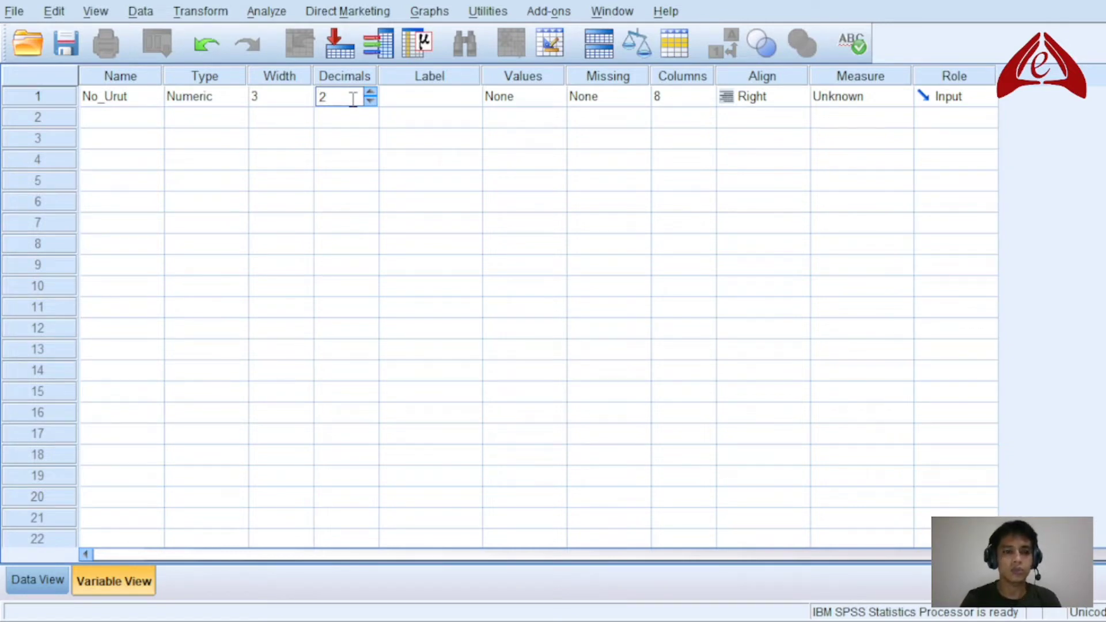
Set the number of decimals of the No_Urut variable to 0
{"action": "left_click", "coordinate": [370, 101]}
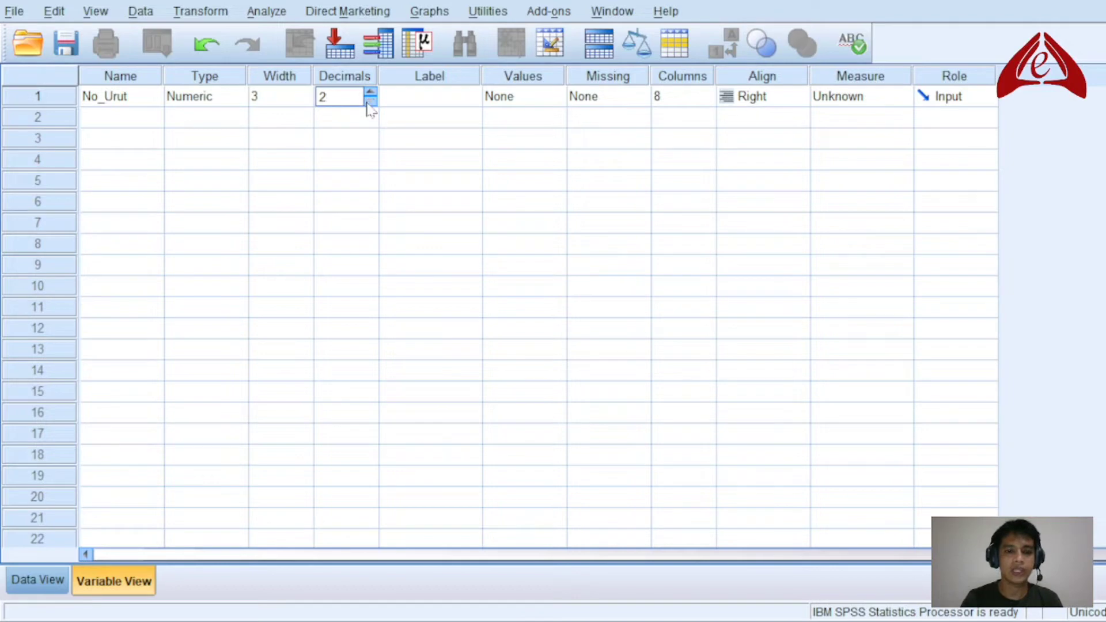
{"action": "left_click", "coordinate": [370, 101]}
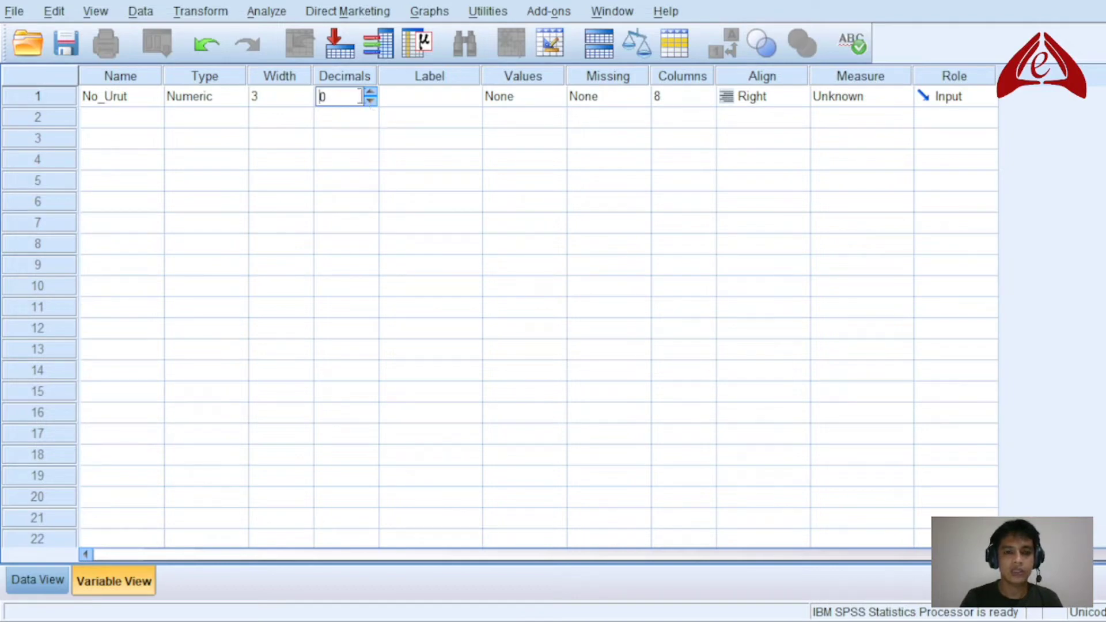
{"action": "left_click", "coordinate": [398, 102]}
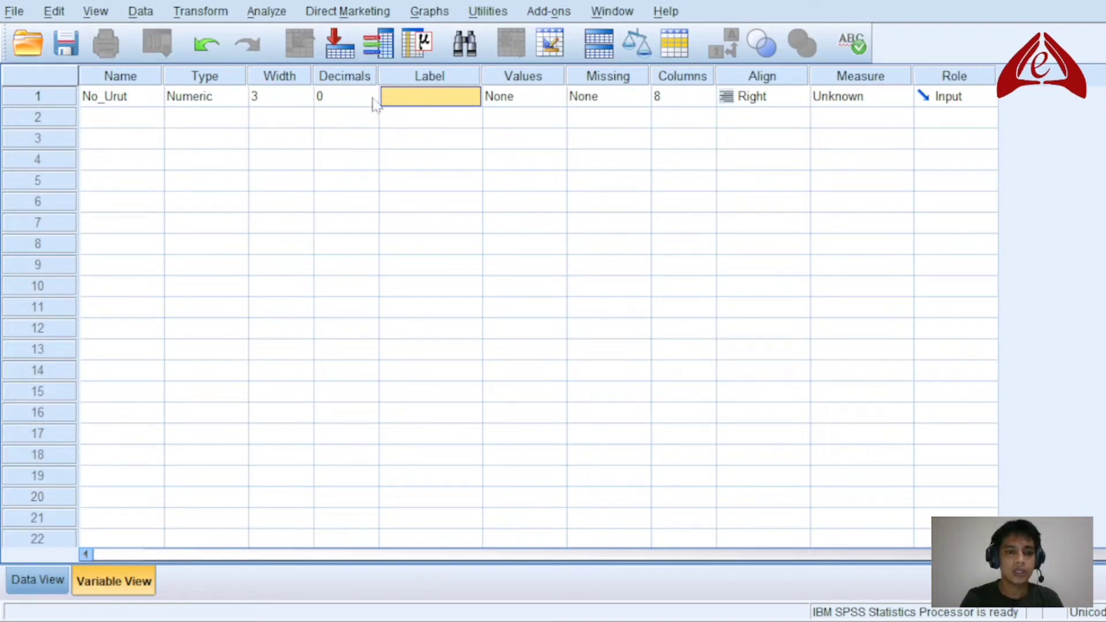
Give the No_Urut variable the label Nomor Urut Responden
{"action": "double_click", "coordinate": [406, 97]}
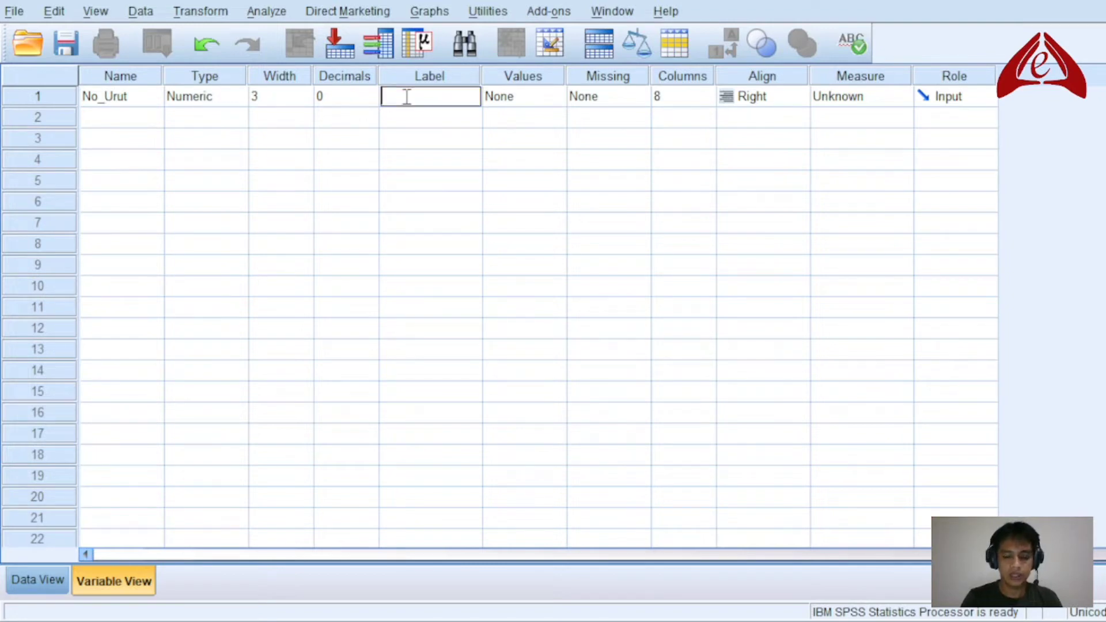
{"action": "type", "text": "Nomo"}
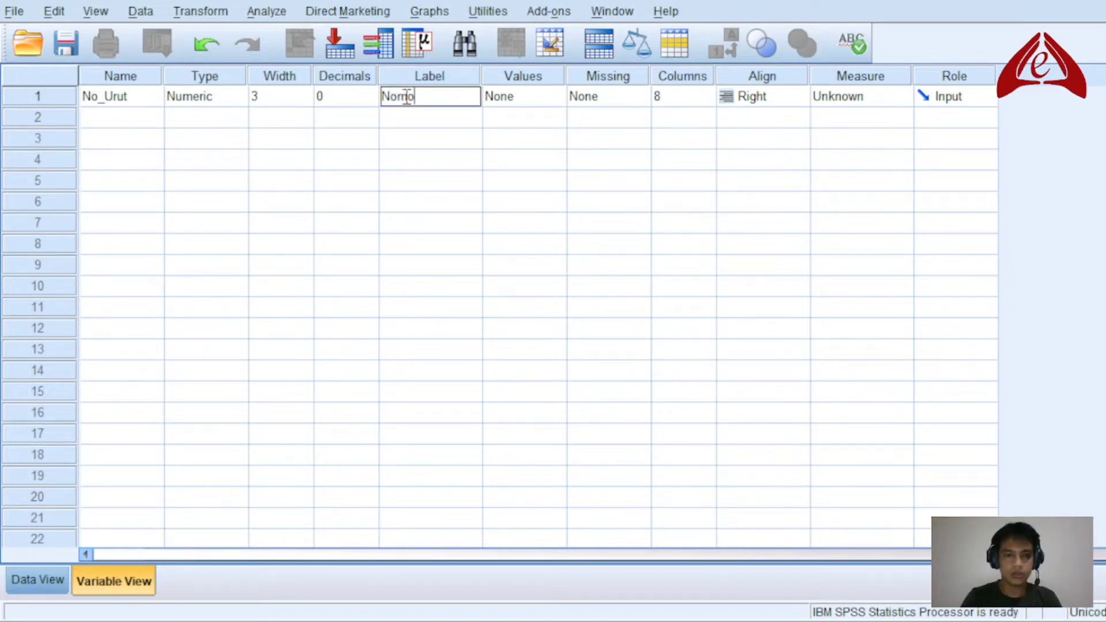
{"action": "type", "text": "r Urut "}
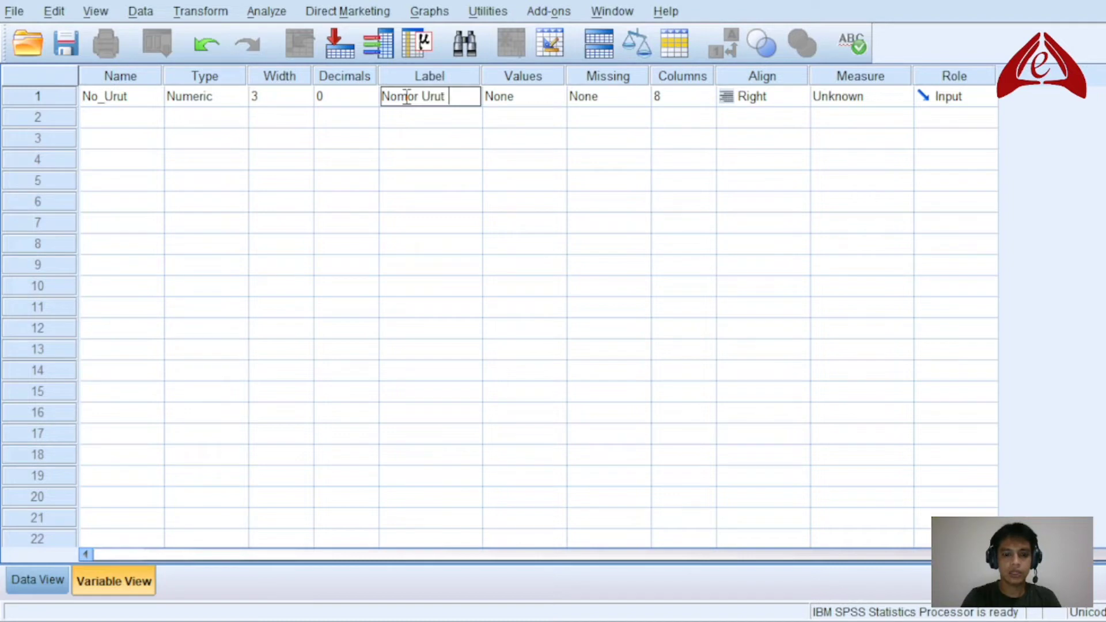
{"action": "type", "text": "Responden"}
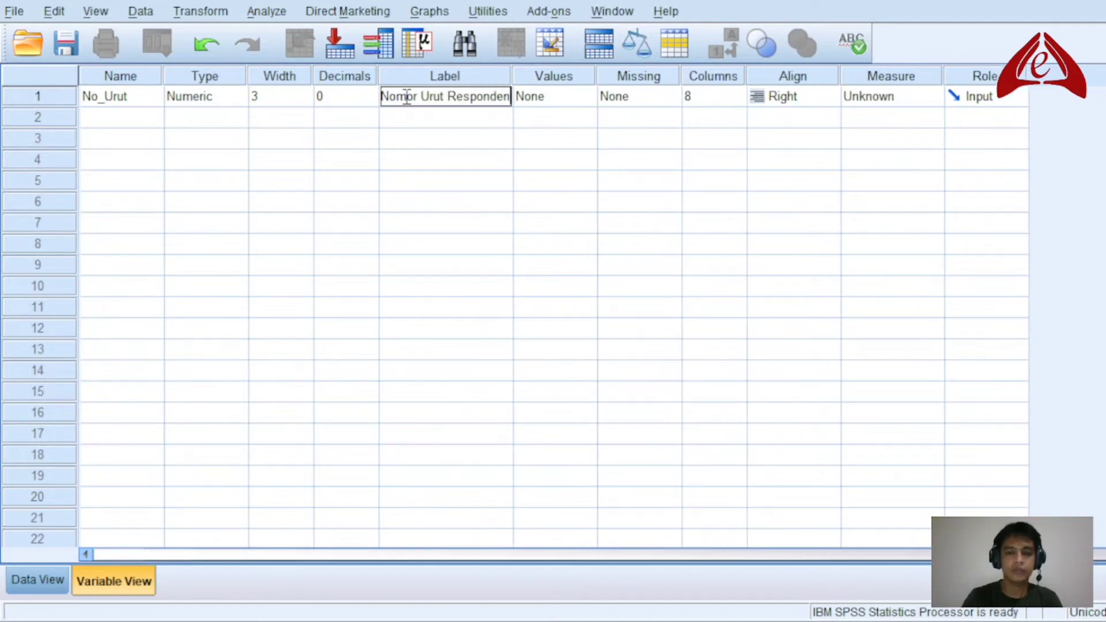
{"action": "left_click", "coordinate": [579, 102]}
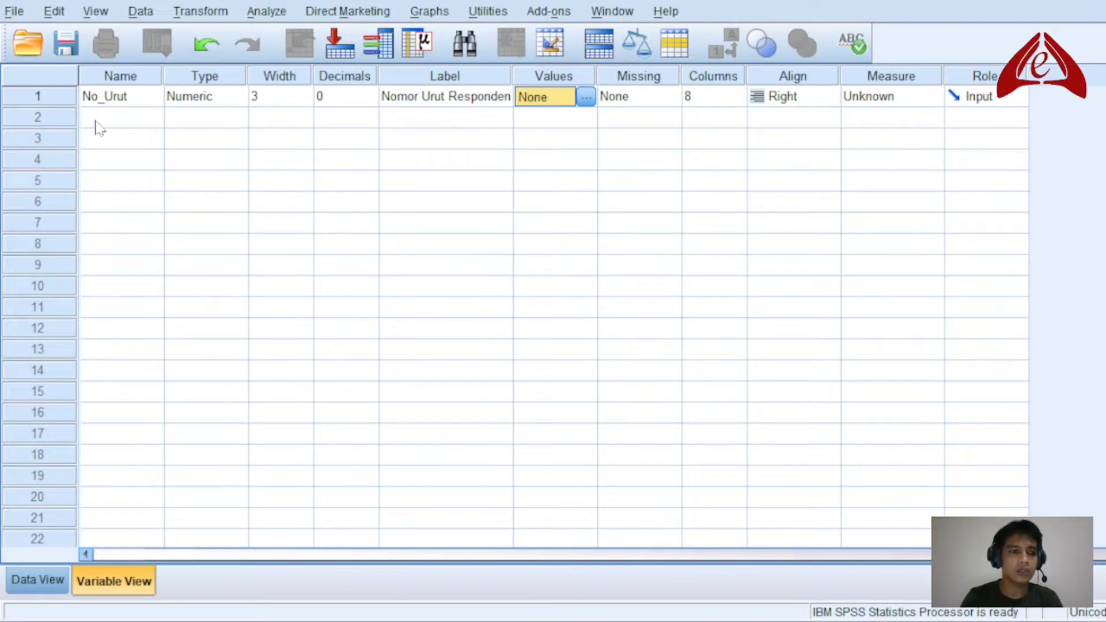
Set the measurement level of the No_Urut variable to Scale, keeping its values, missing and column width settings
{"action": "left_click", "coordinate": [656, 102]}
{"action": "left_click", "coordinate": [706, 102]}
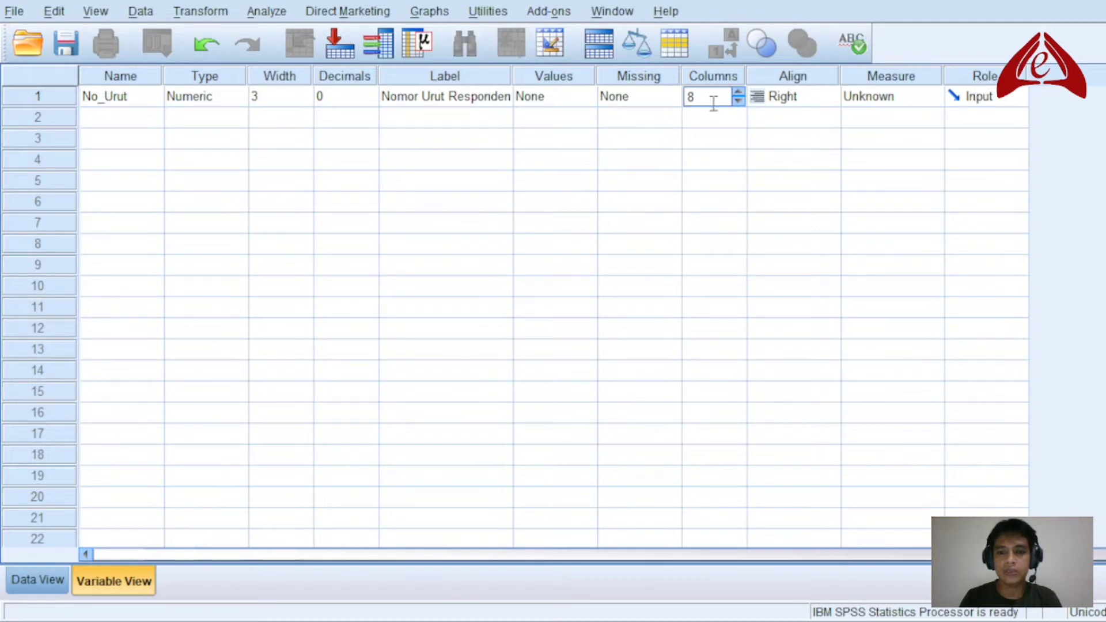
{"action": "left_click", "coordinate": [879, 103]}
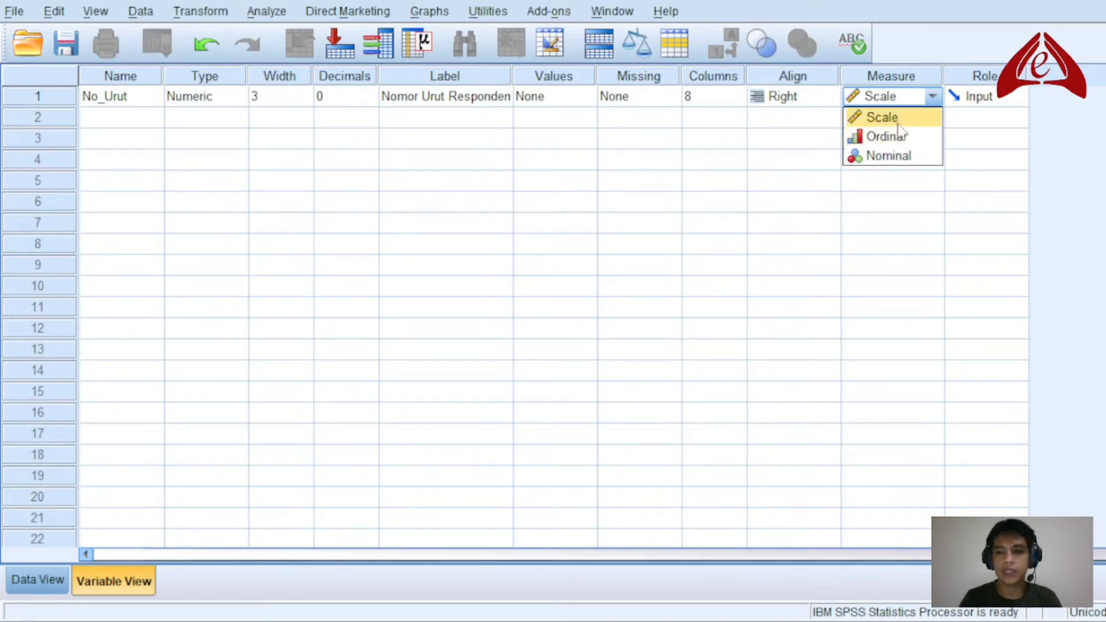
{"action": "key", "text": "Escape"}
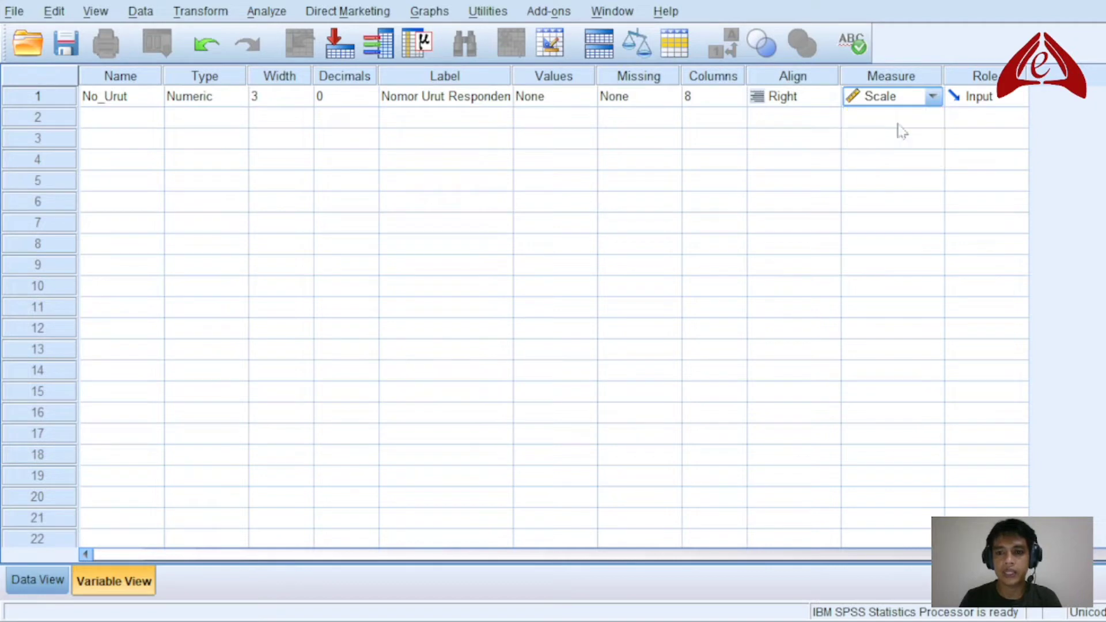
{"action": "left_click", "coordinate": [901, 84]}
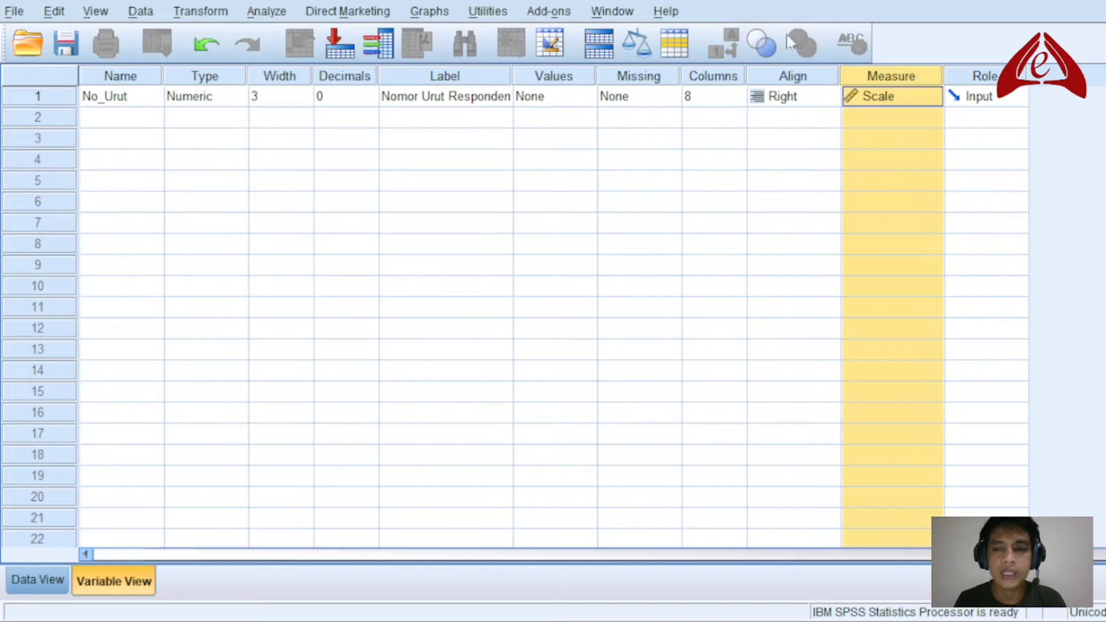
{"action": "left_click", "coordinate": [885, 98]}
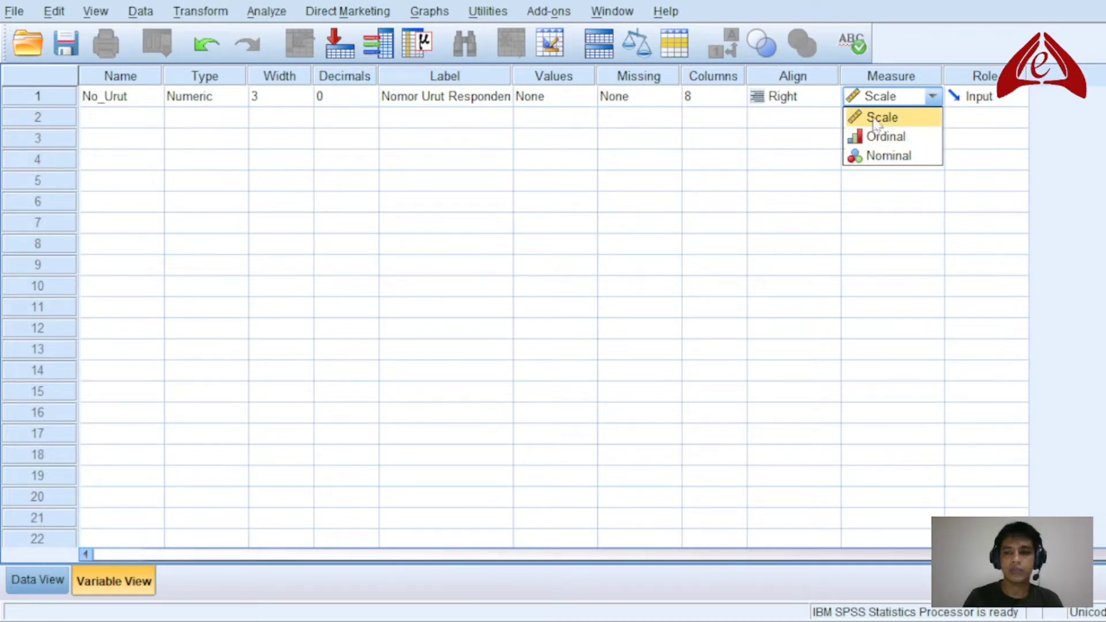
{"action": "left_click", "coordinate": [893, 110]}
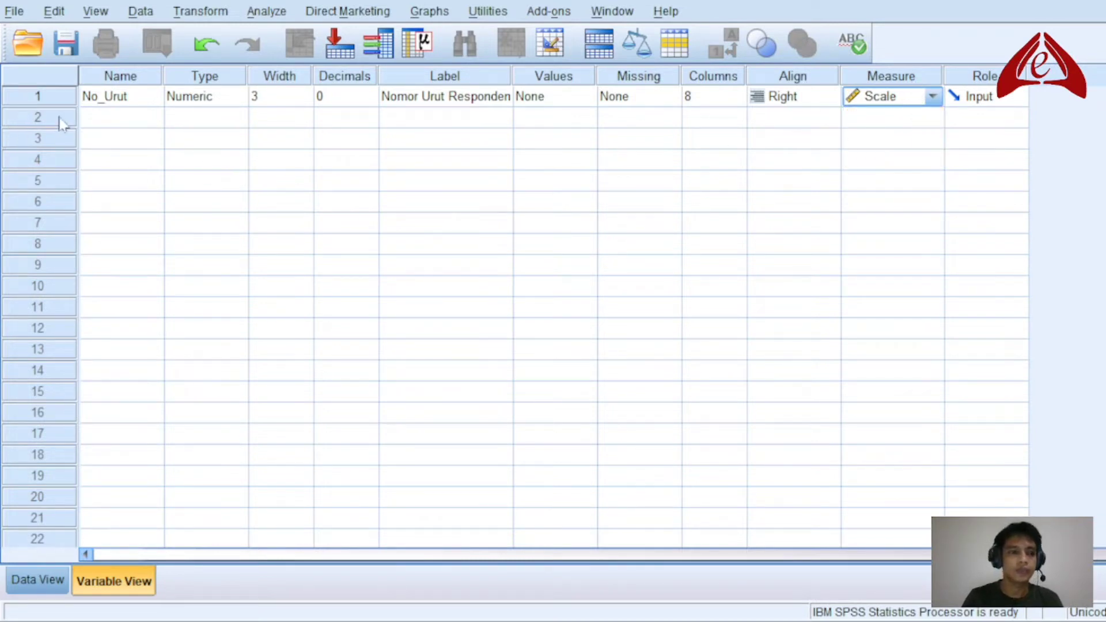
Define a second variable below No_Urut with the name Nama
{"action": "left_click", "coordinate": [114, 124]}
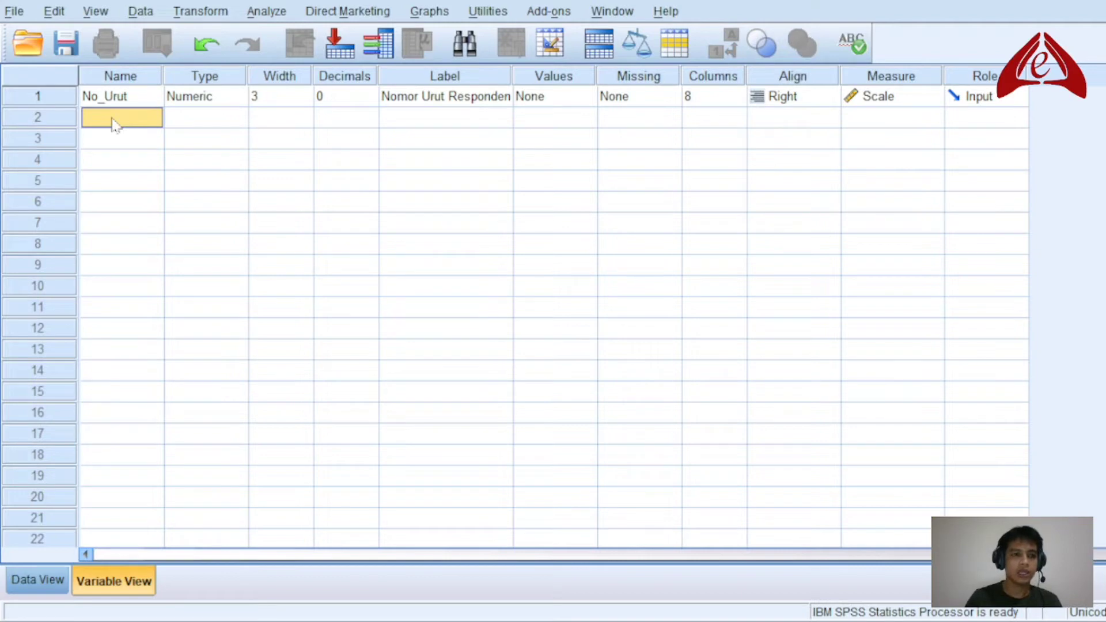
{"action": "left_click", "coordinate": [113, 118]}
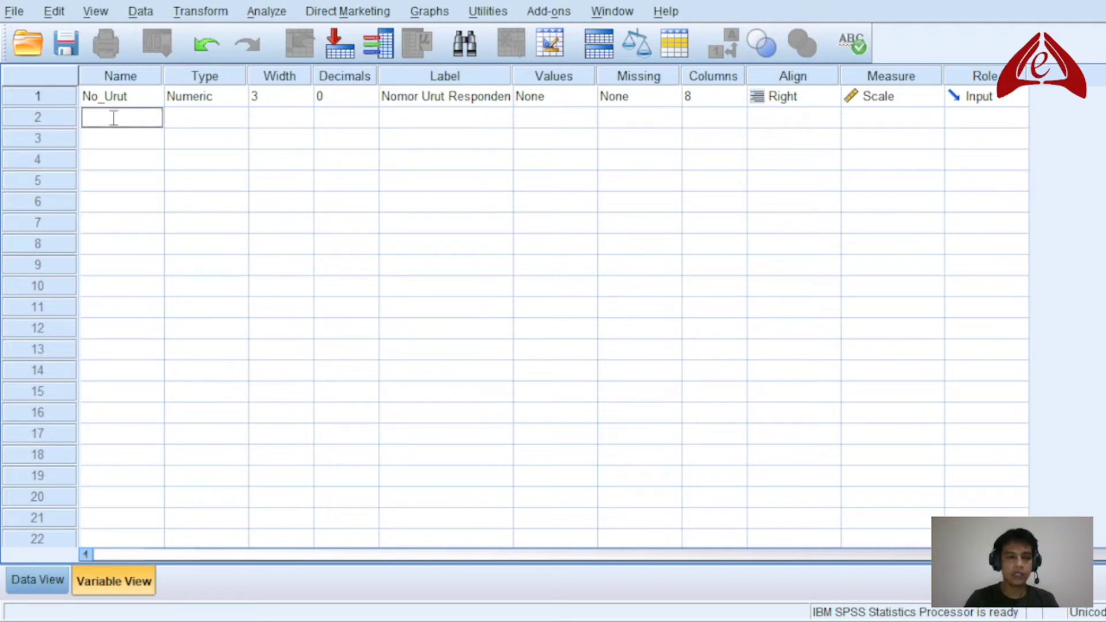
{"action": "type", "text": "Nama"}
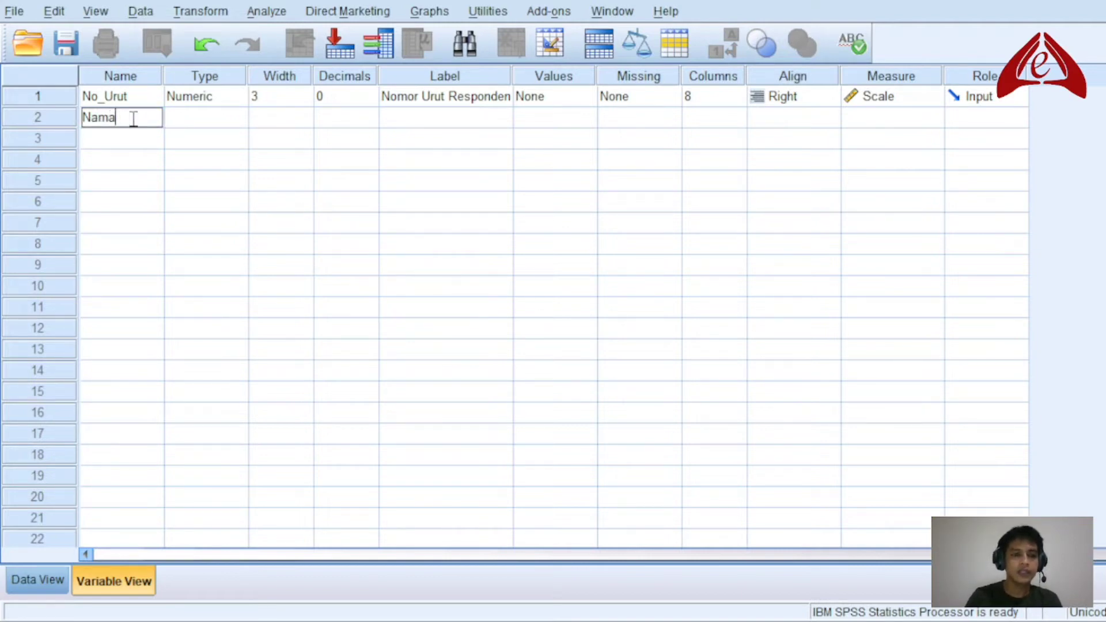
{"action": "left_click", "coordinate": [179, 141]}
Change the variable type of Nama to String
{"action": "left_click", "coordinate": [192, 123]}
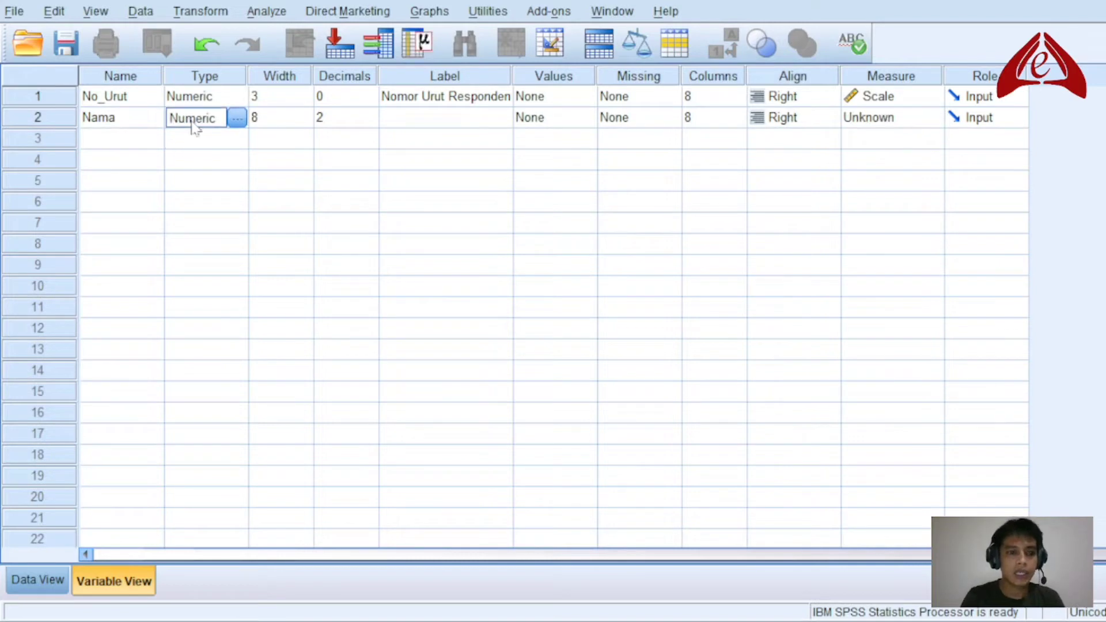
{"action": "left_click", "coordinate": [238, 119]}
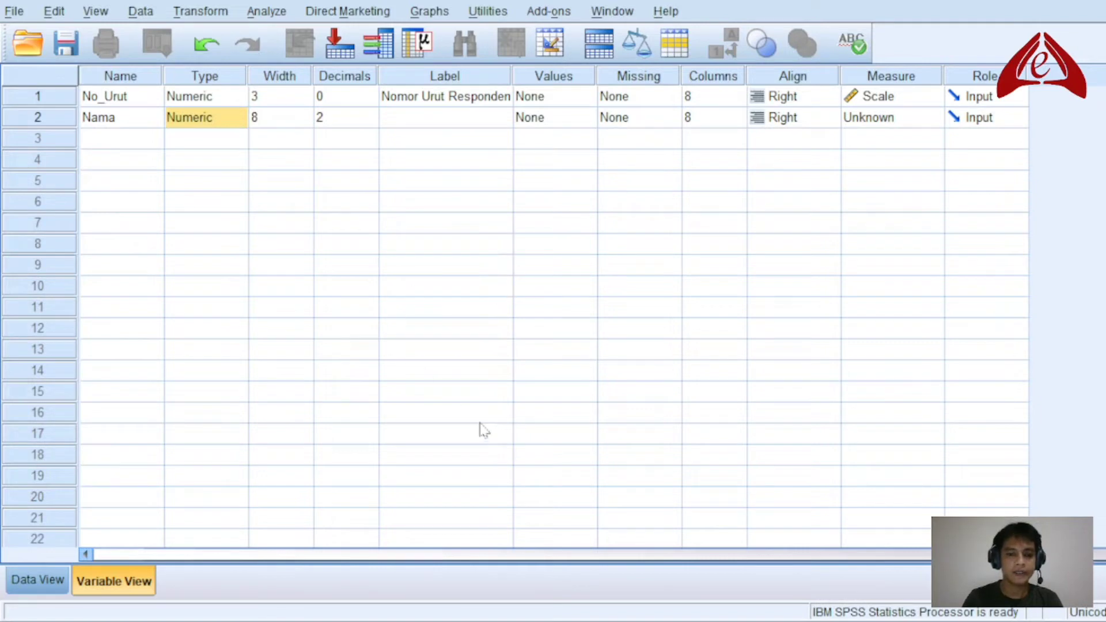
{"action": "key", "text": "s"}
Set the width of the Nama variable to 30 characters
{"action": "left_click", "coordinate": [259, 118]}
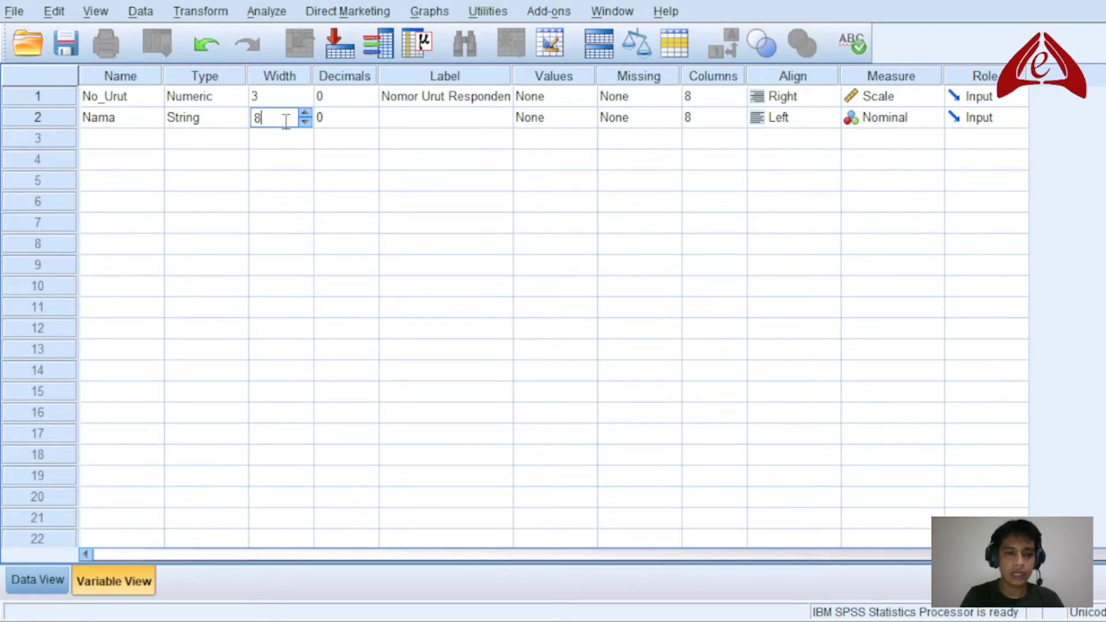
{"action": "key", "text": "BackSpace"}
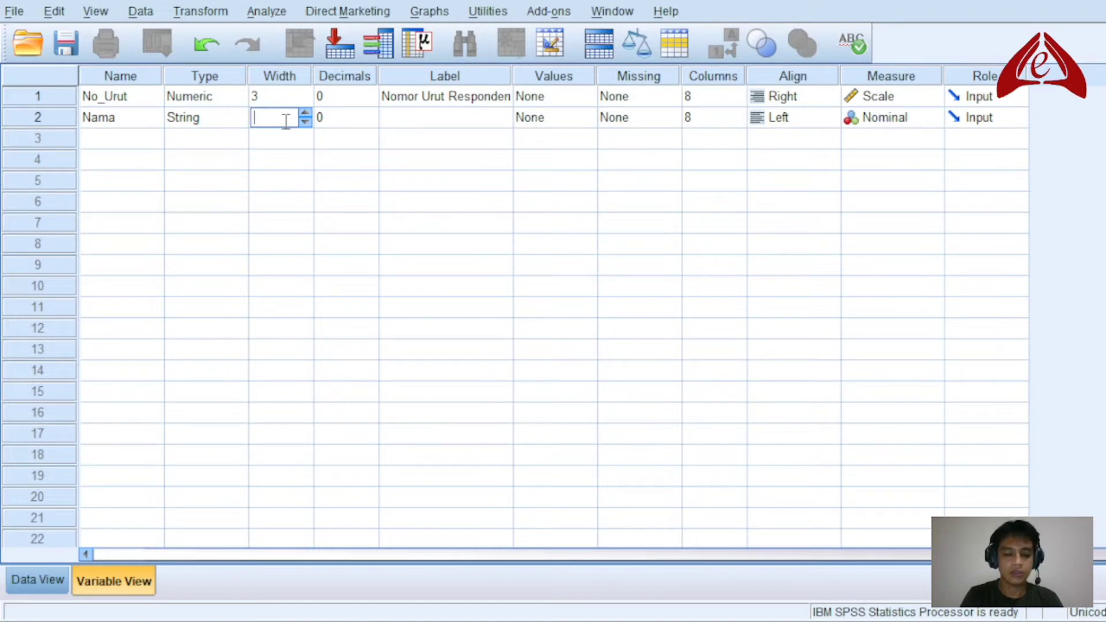
{"action": "type", "text": "30"}
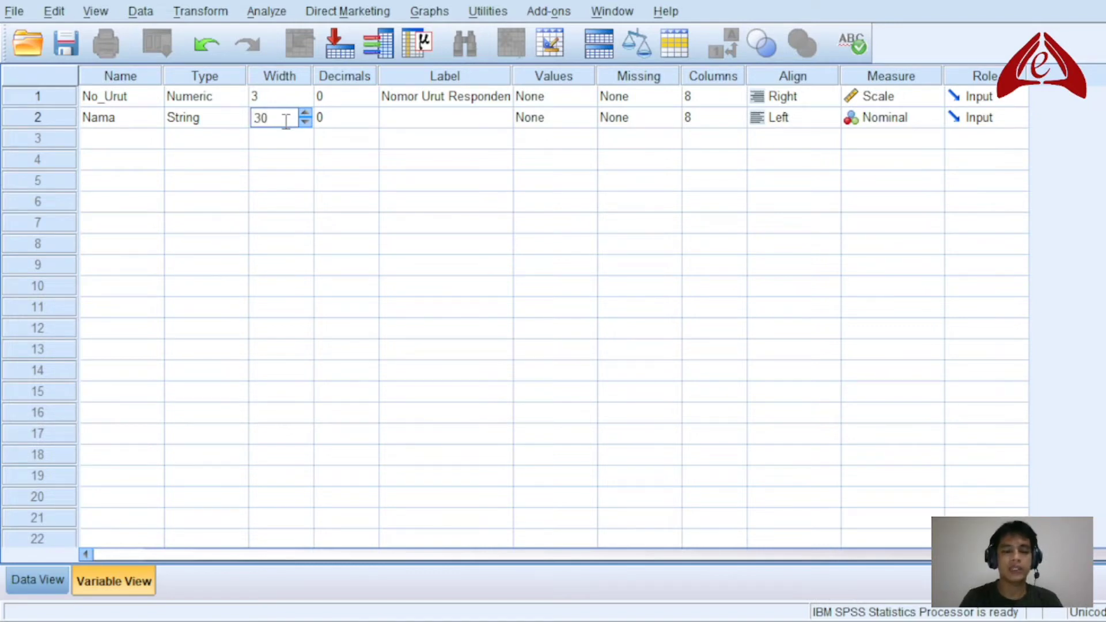
{"action": "left_click", "coordinate": [302, 133]}
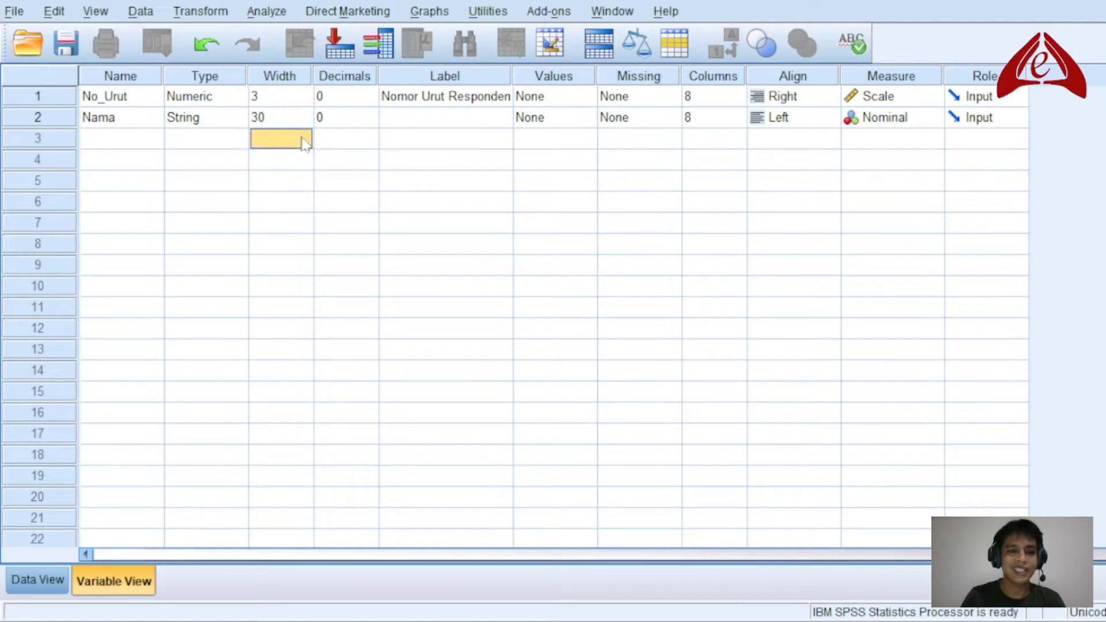
{"action": "left_click", "coordinate": [278, 121]}
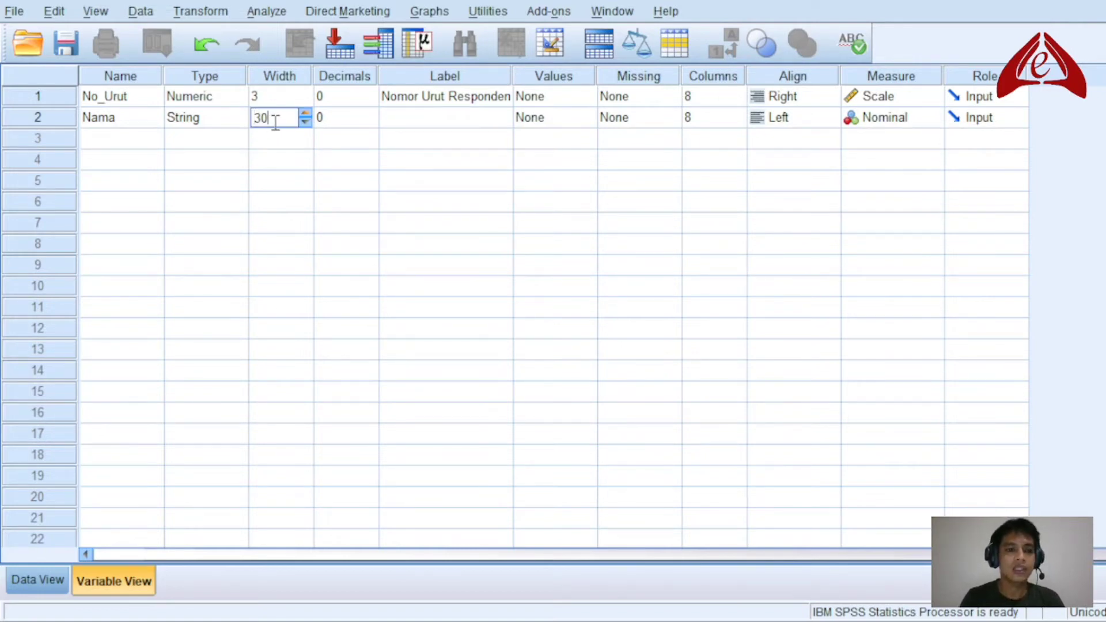
Give the Nama variable the label Nama Responden
{"action": "left_click", "coordinate": [369, 123]}
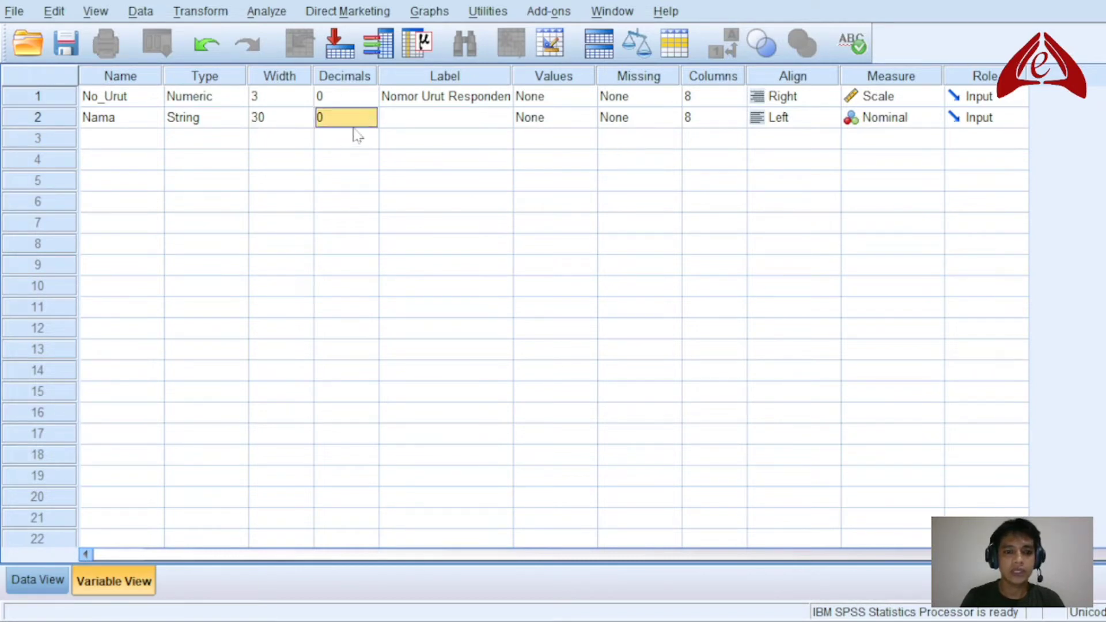
{"action": "left_click", "coordinate": [452, 119]}
{"action": "double_click", "coordinate": [435, 117]}
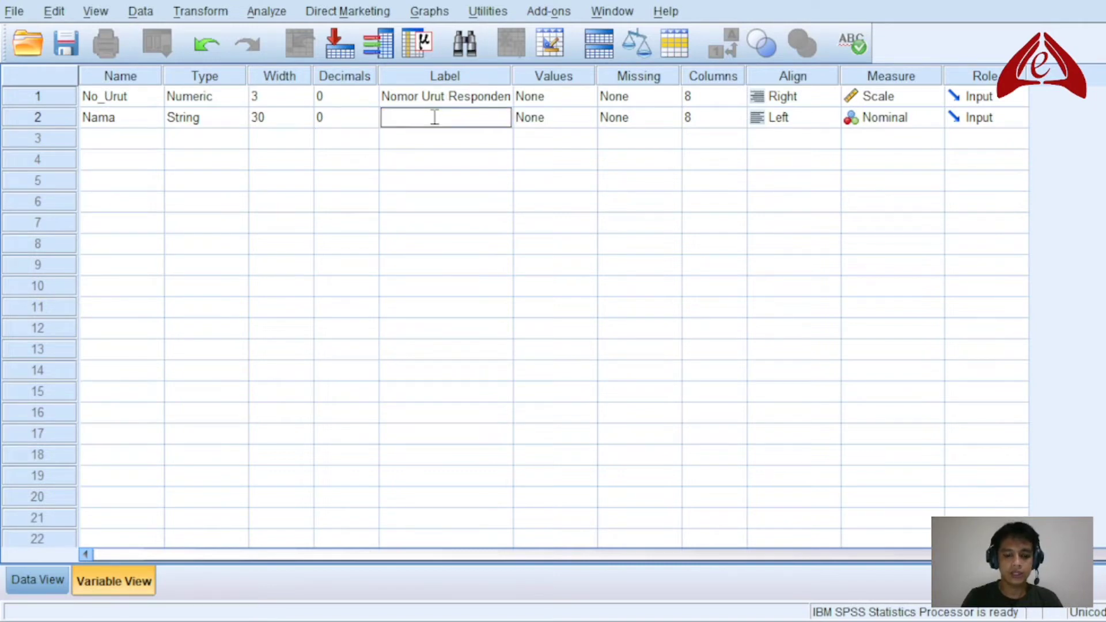
{"action": "type", "text": "Nama Res"}
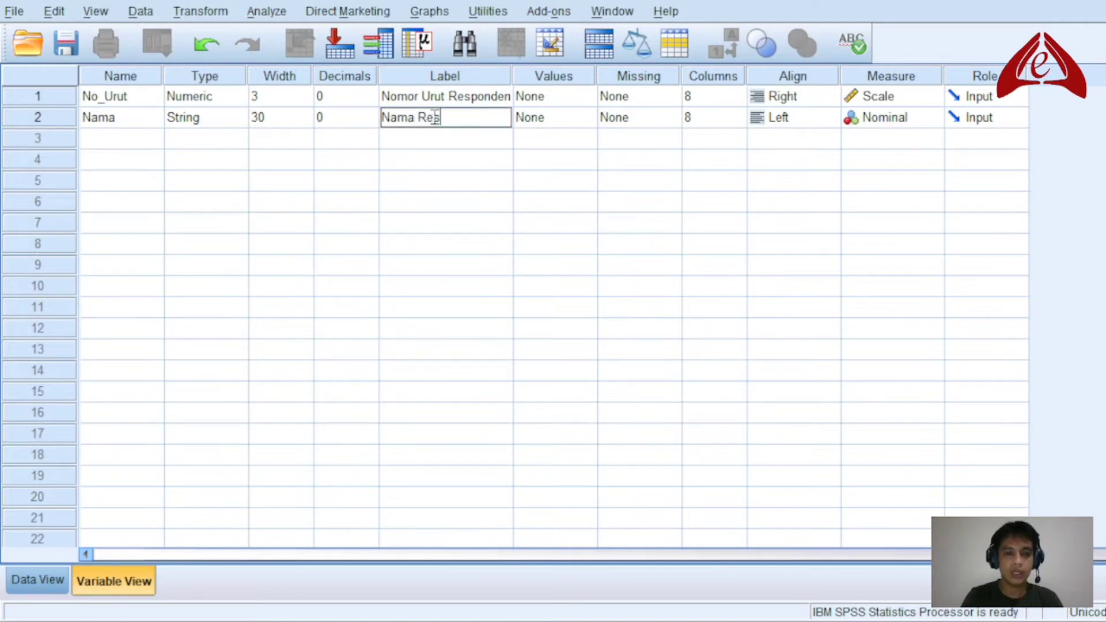
{"action": "type", "text": "ponden"}
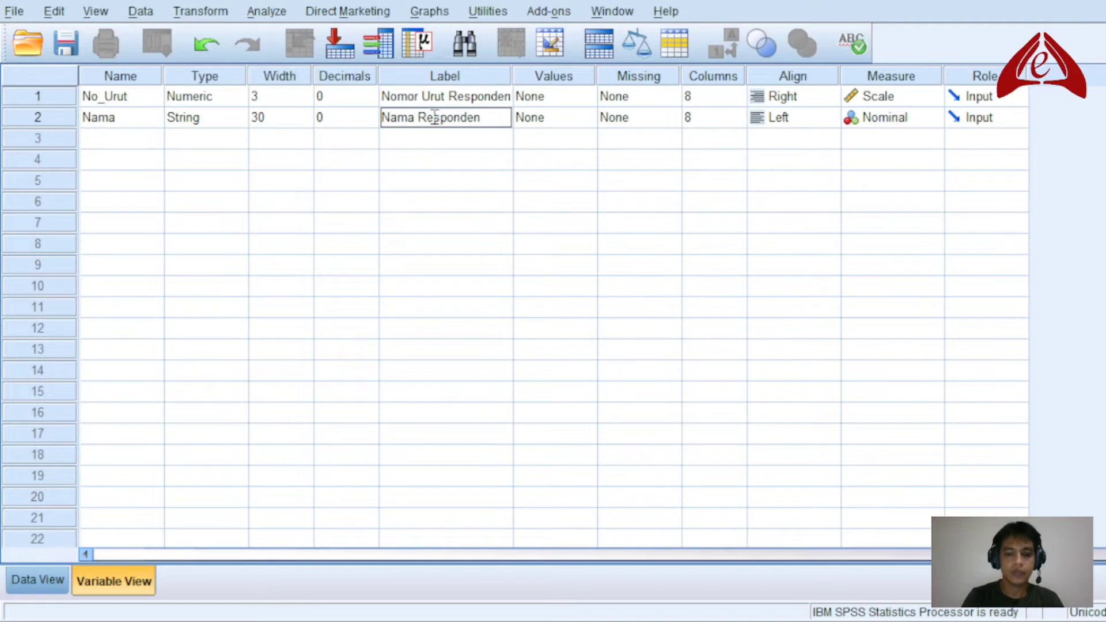
{"action": "key", "text": "Return"}
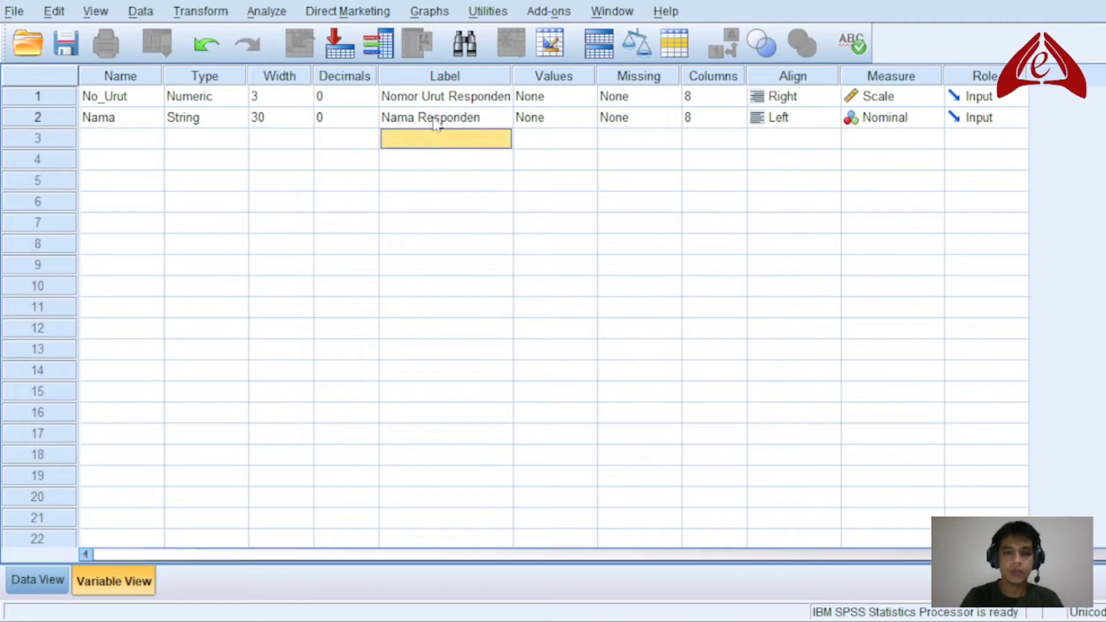
Compare how the two variables' names appear in Data View and Variable View, and review the label and type of Nama
{"action": "left_click", "coordinate": [127, 78]}
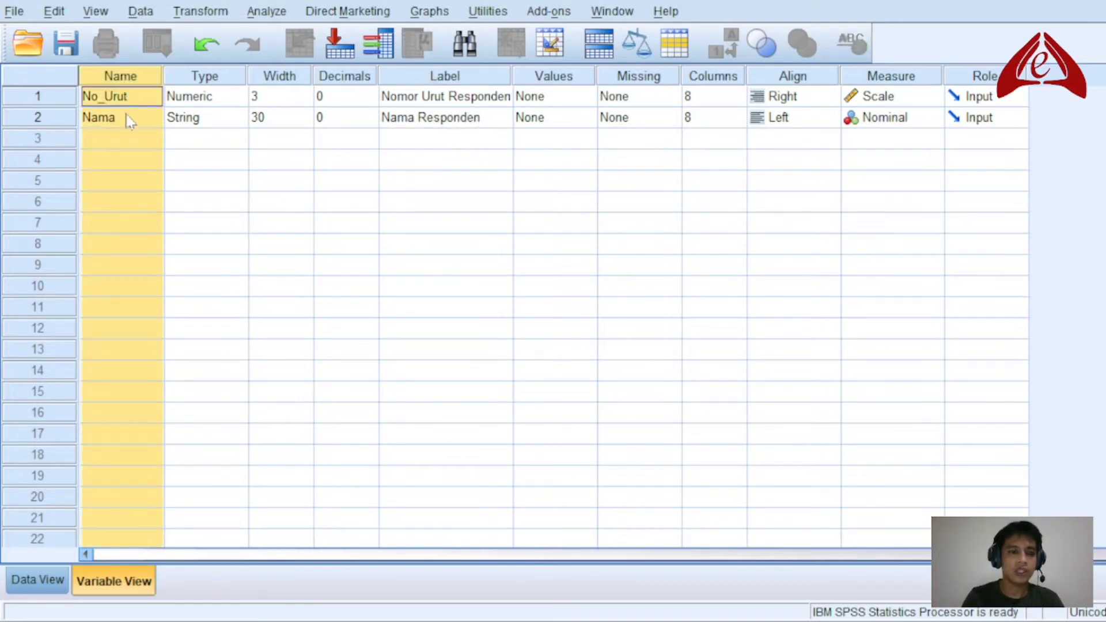
{"action": "left_click", "coordinate": [131, 122]}
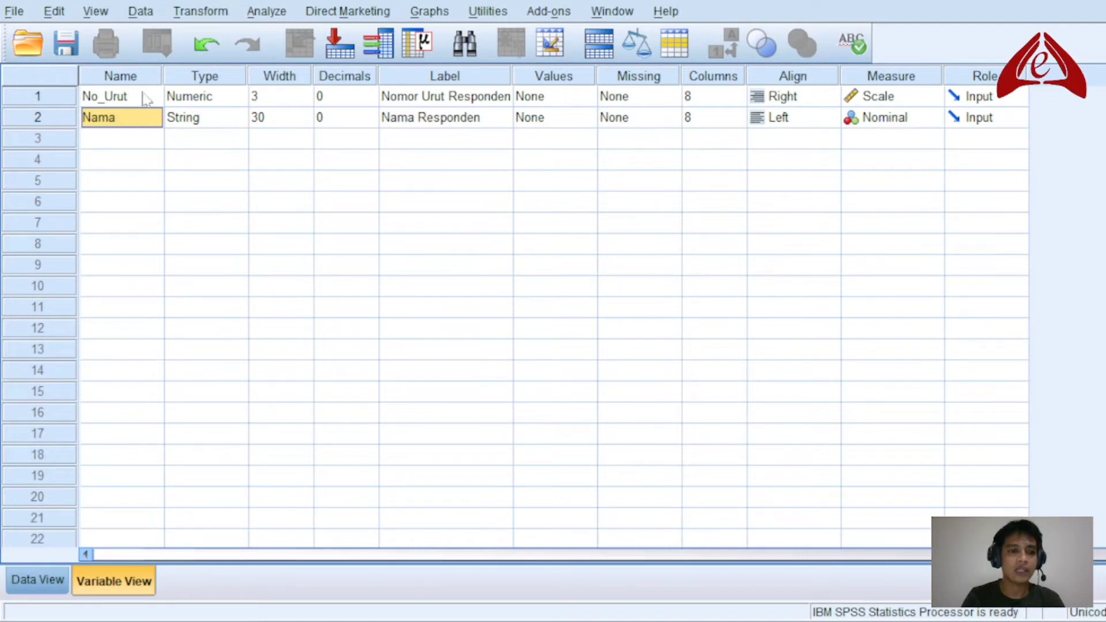
{"action": "left_click", "coordinate": [26, 584]}
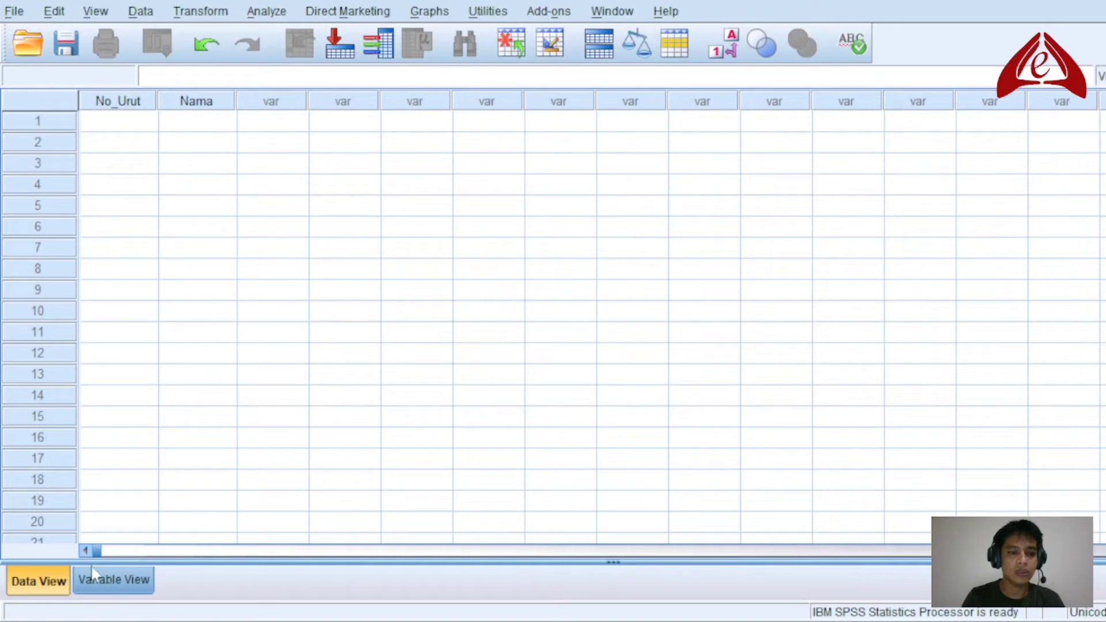
{"action": "left_click", "coordinate": [106, 579]}
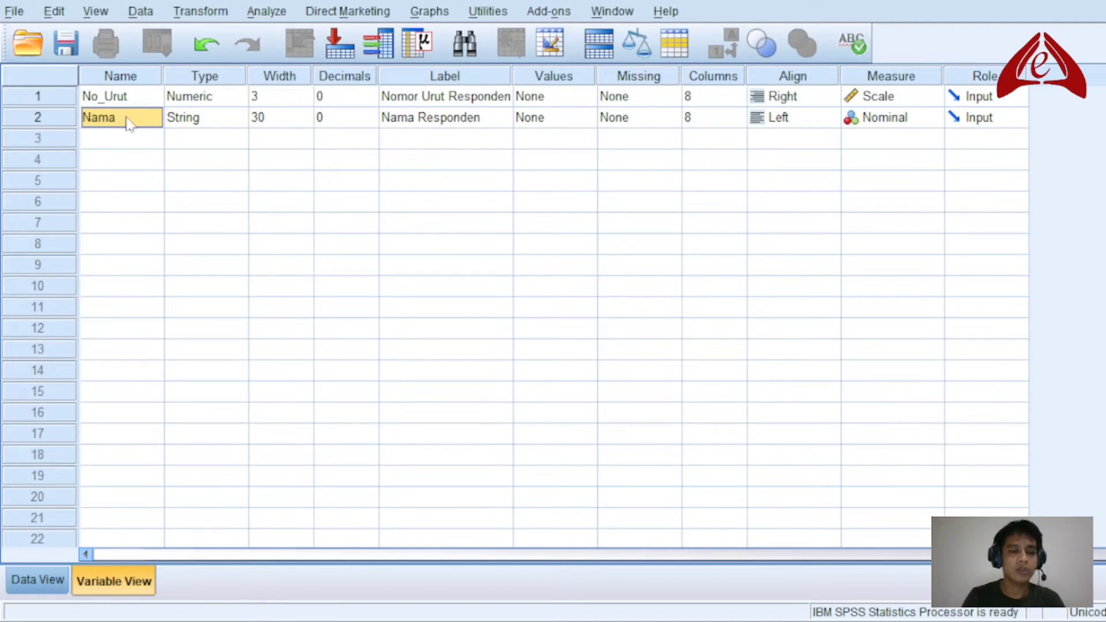
{"action": "left_click", "coordinate": [465, 123]}
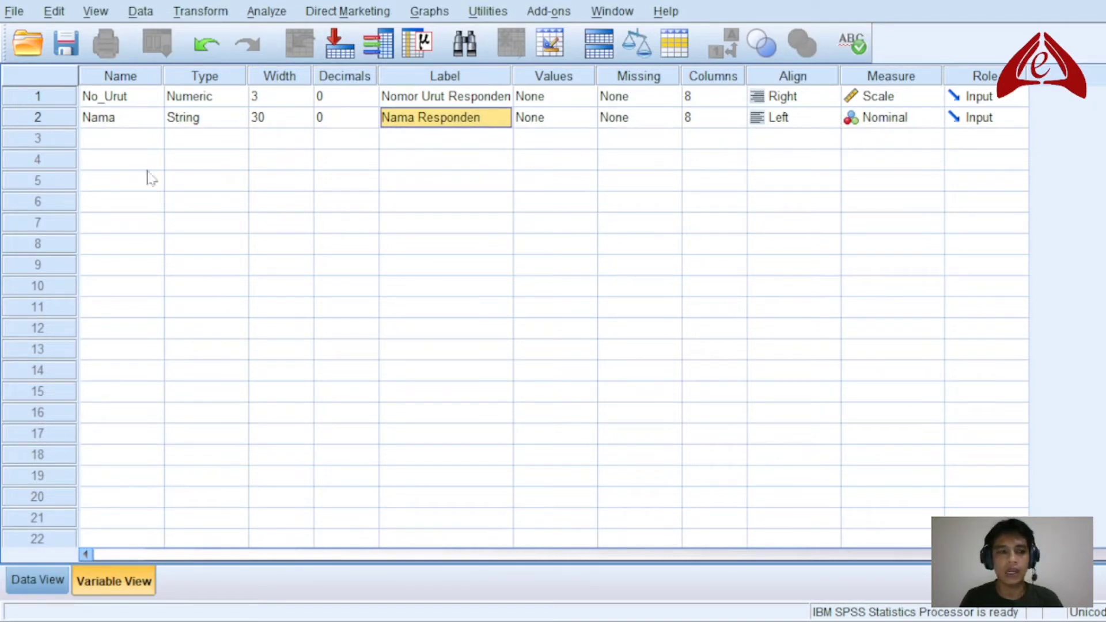
{"action": "left_click", "coordinate": [233, 121]}
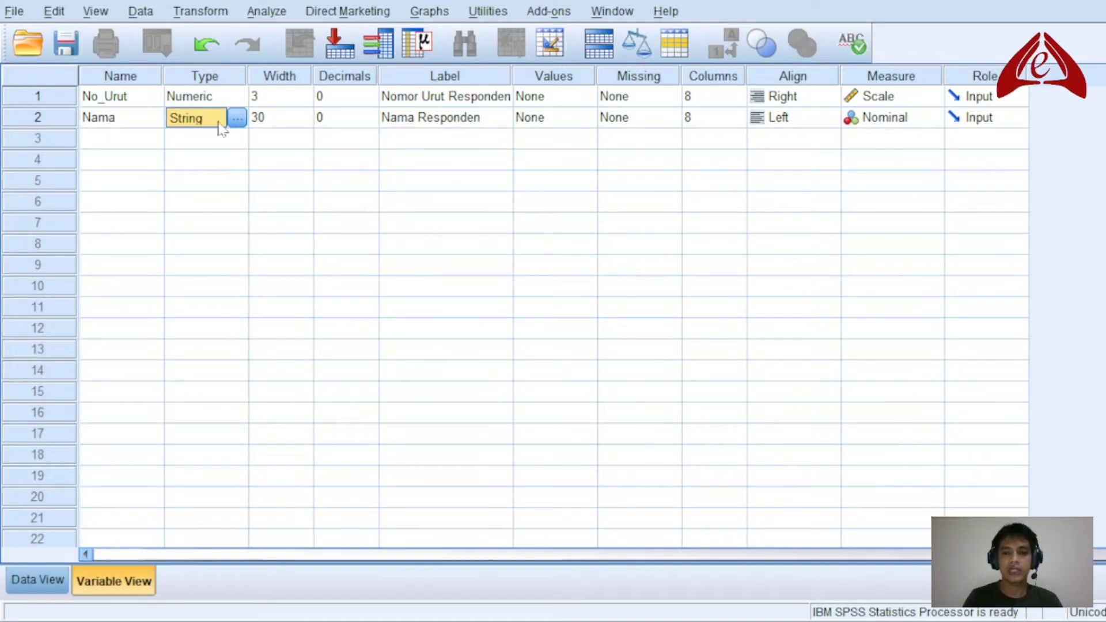
Examine the measurement level options available for the string variable Nama and compare them with No_Urut and an empty row
{"action": "left_click", "coordinate": [918, 121]}
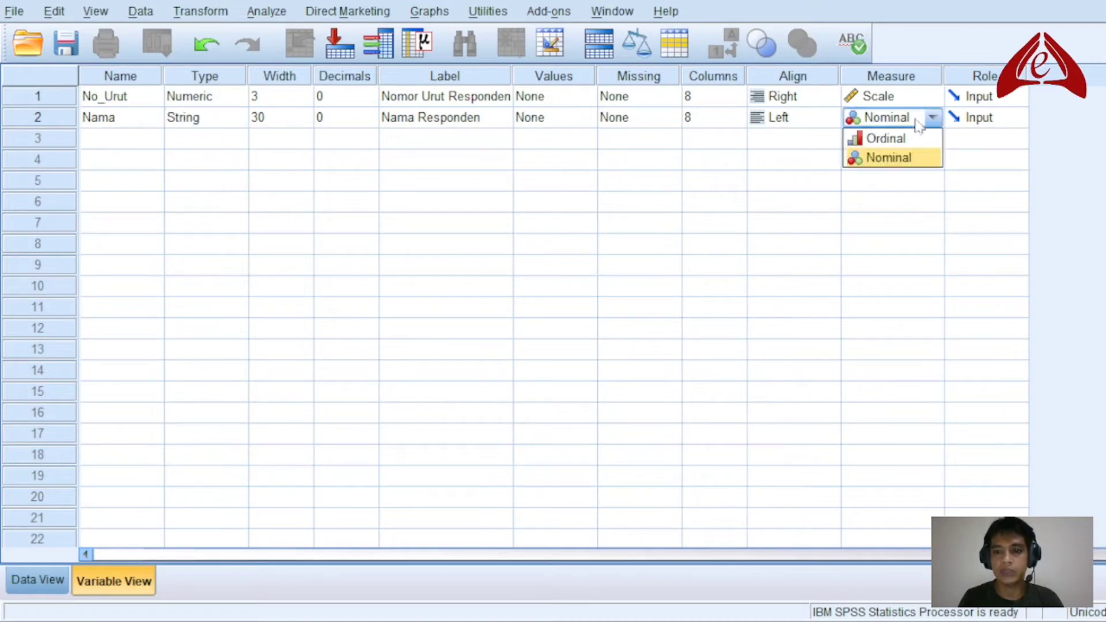
{"action": "left_click", "coordinate": [919, 121]}
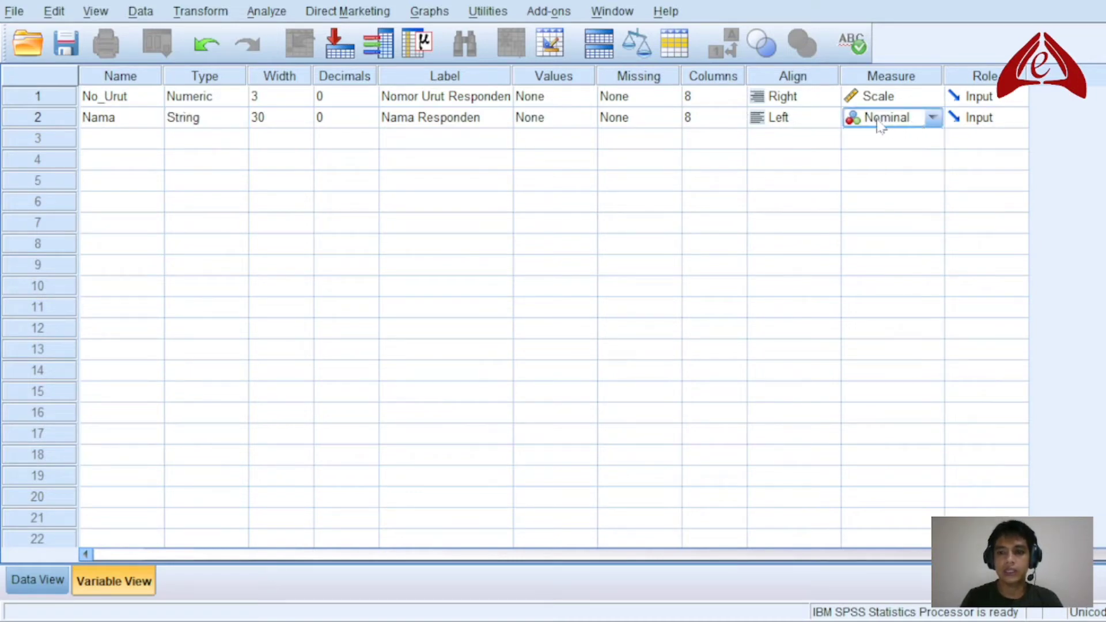
{"action": "left_click", "coordinate": [896, 96]}
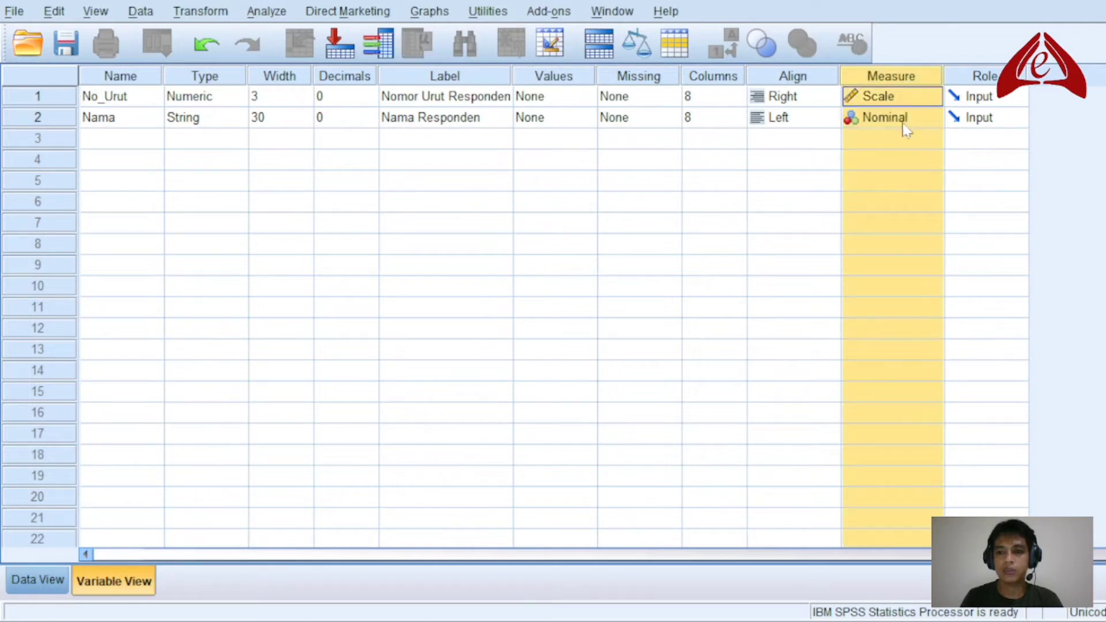
{"action": "left_click", "coordinate": [906, 131]}
{"action": "left_click", "coordinate": [897, 83]}
{"action": "left_click", "coordinate": [900, 112]}
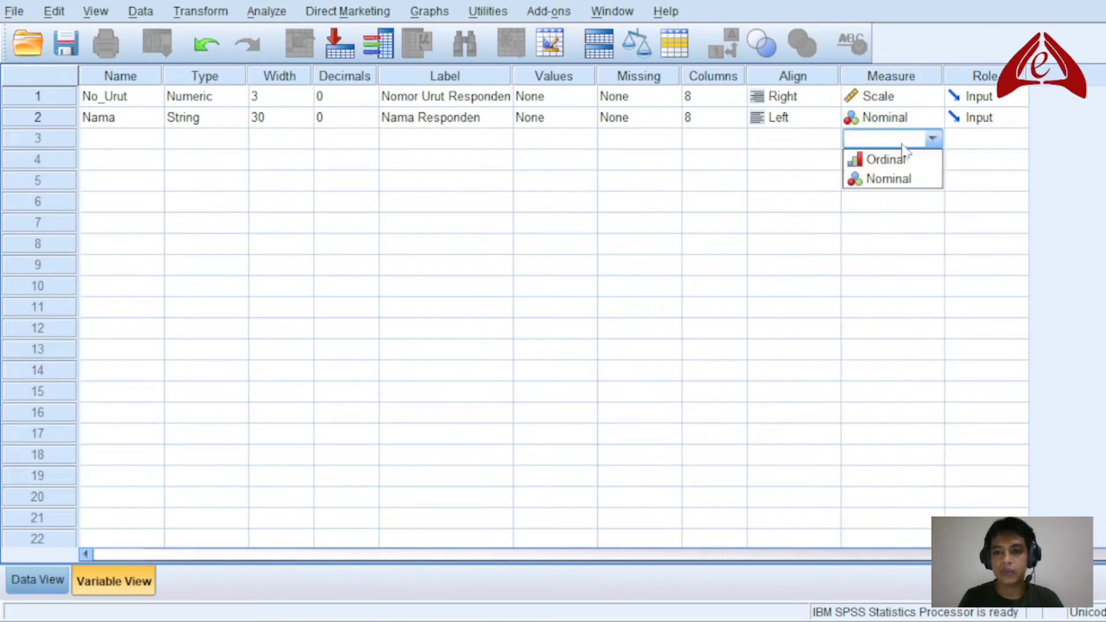
{"action": "left_click", "coordinate": [893, 82]}
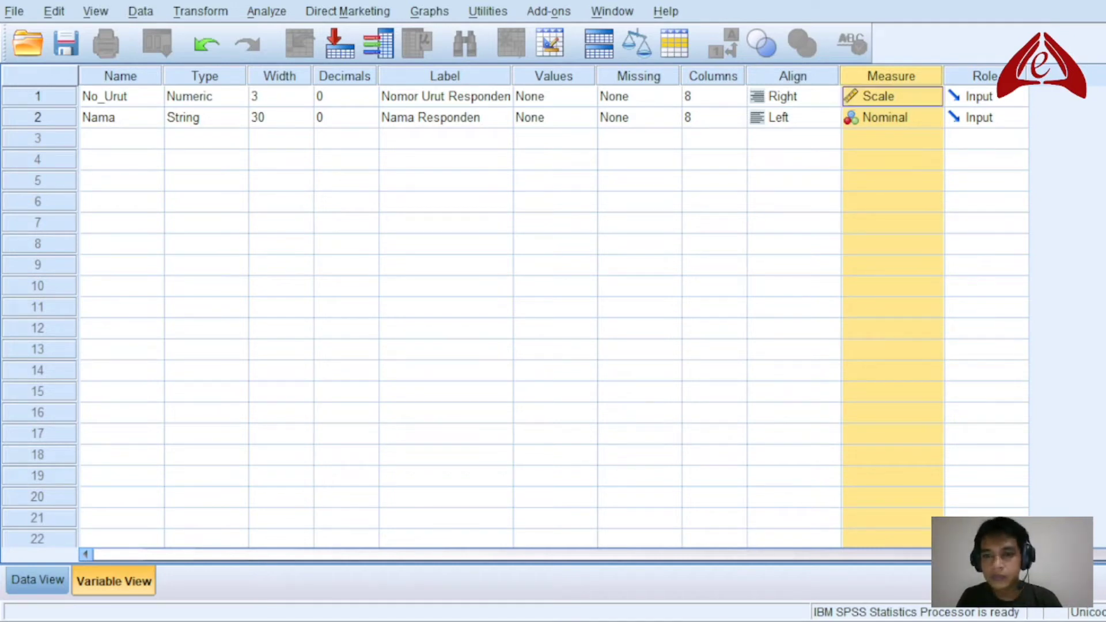
Add a third variable named Umur and keep its type as Numeric
{"action": "left_click", "coordinate": [87, 138]}
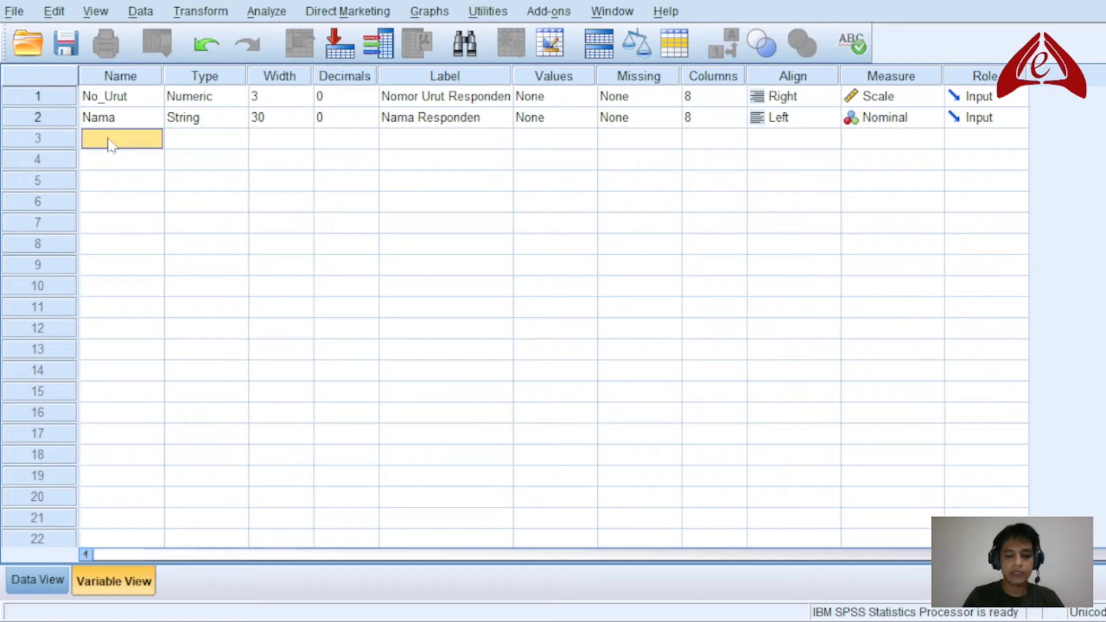
{"action": "type", "text": "Umu"}
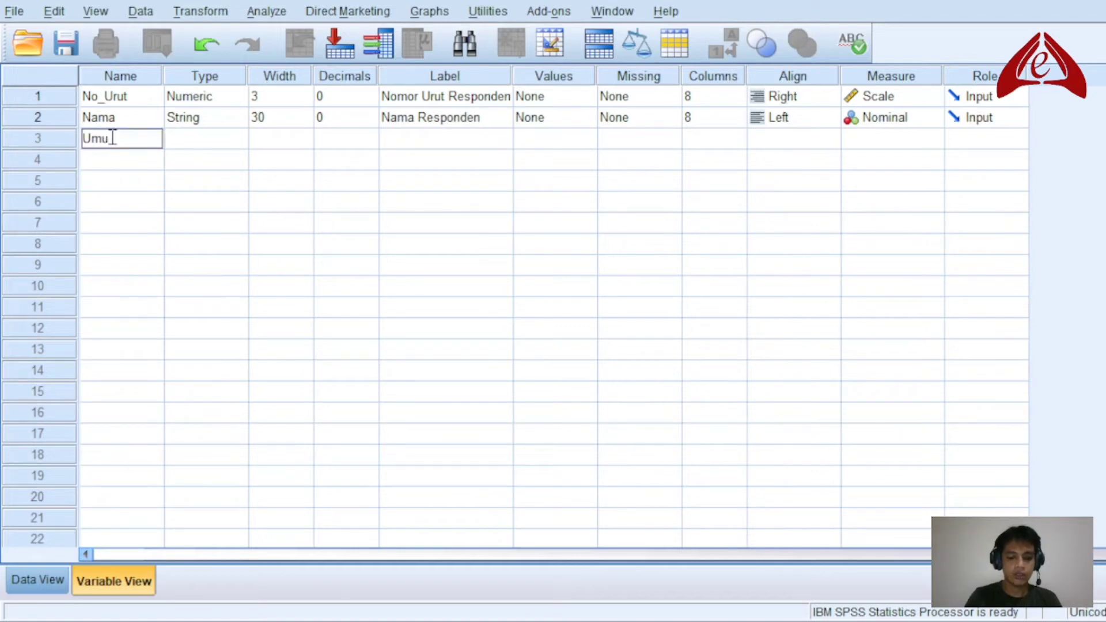
{"action": "type", "text": "r"}
{"action": "key", "text": "Return"}
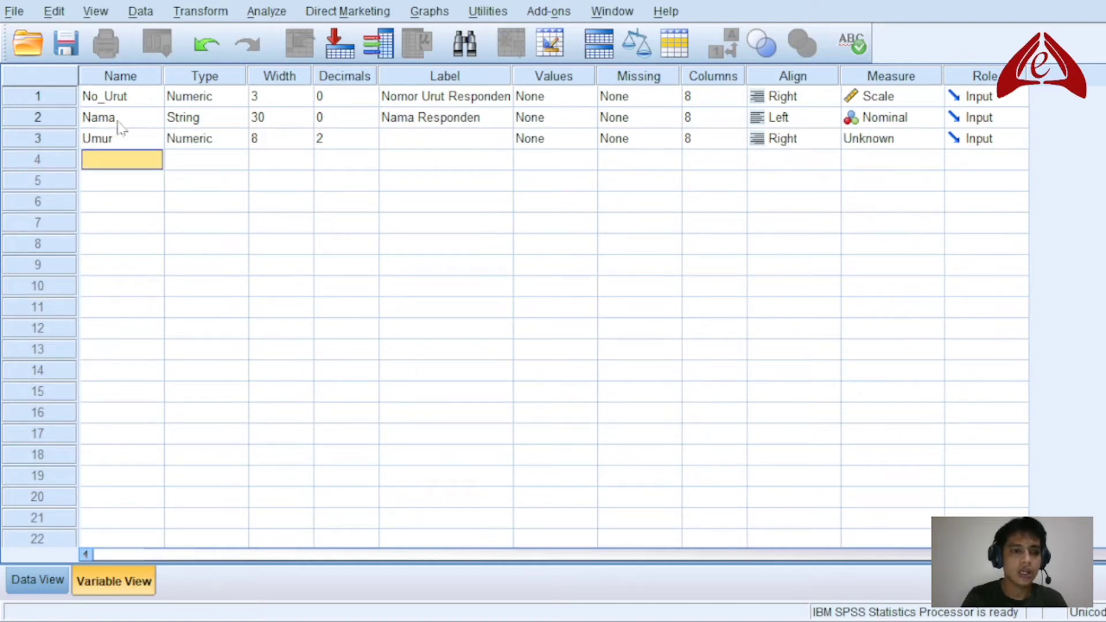
{"action": "left_click", "coordinate": [195, 143]}
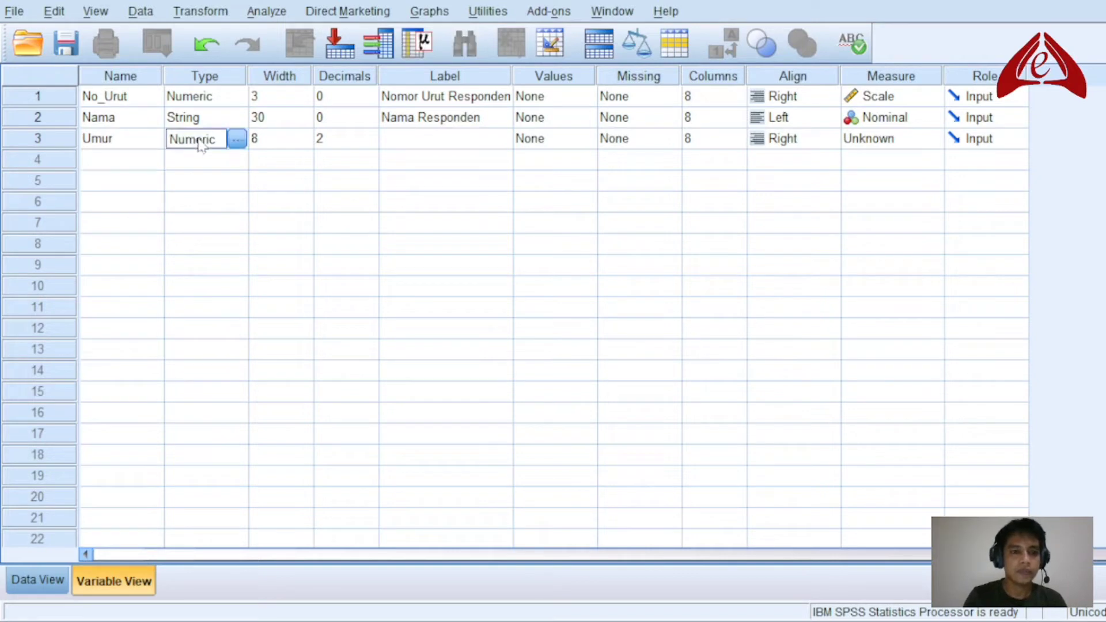
{"action": "left_click", "coordinate": [236, 141]}
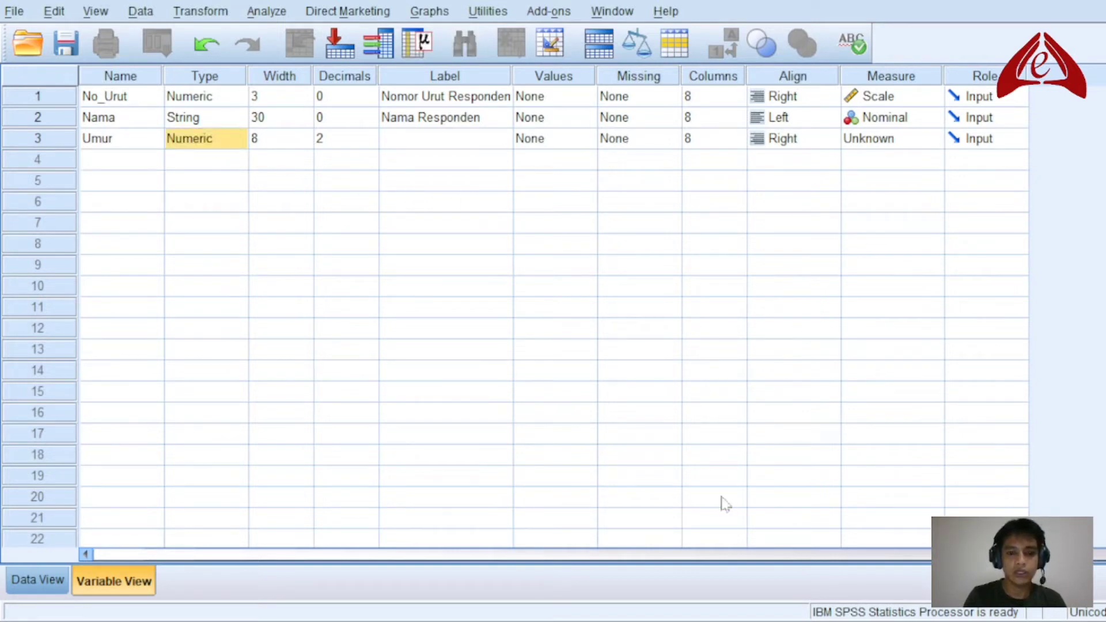
Set the width of the Umur variable to 3 and its decimals to 0
{"action": "left_click", "coordinate": [288, 143]}
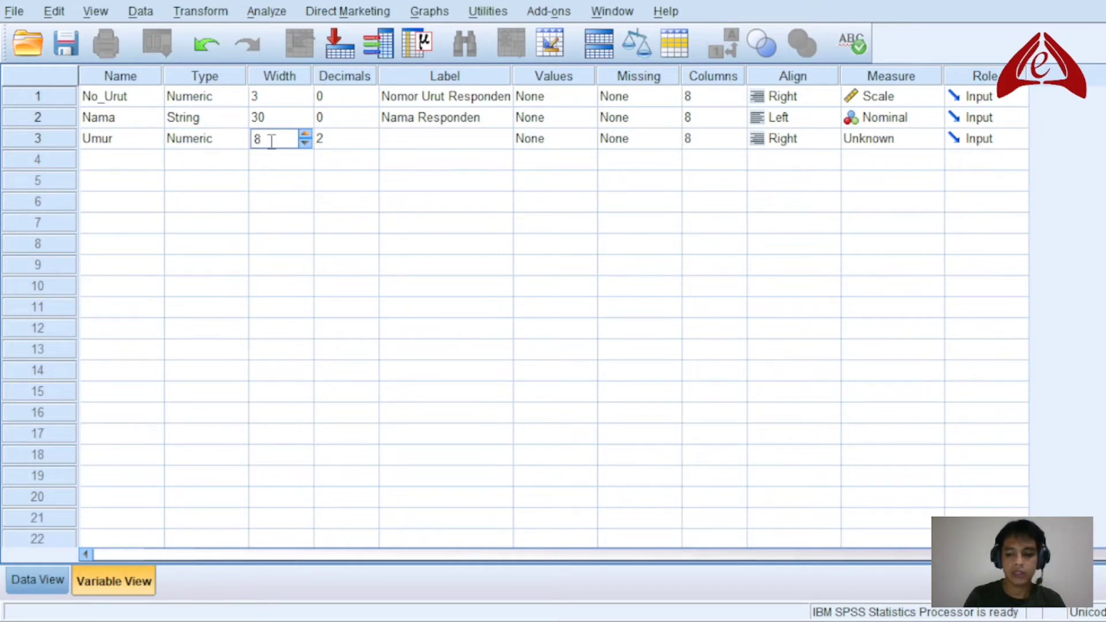
{"action": "key", "text": "BackSpace"}
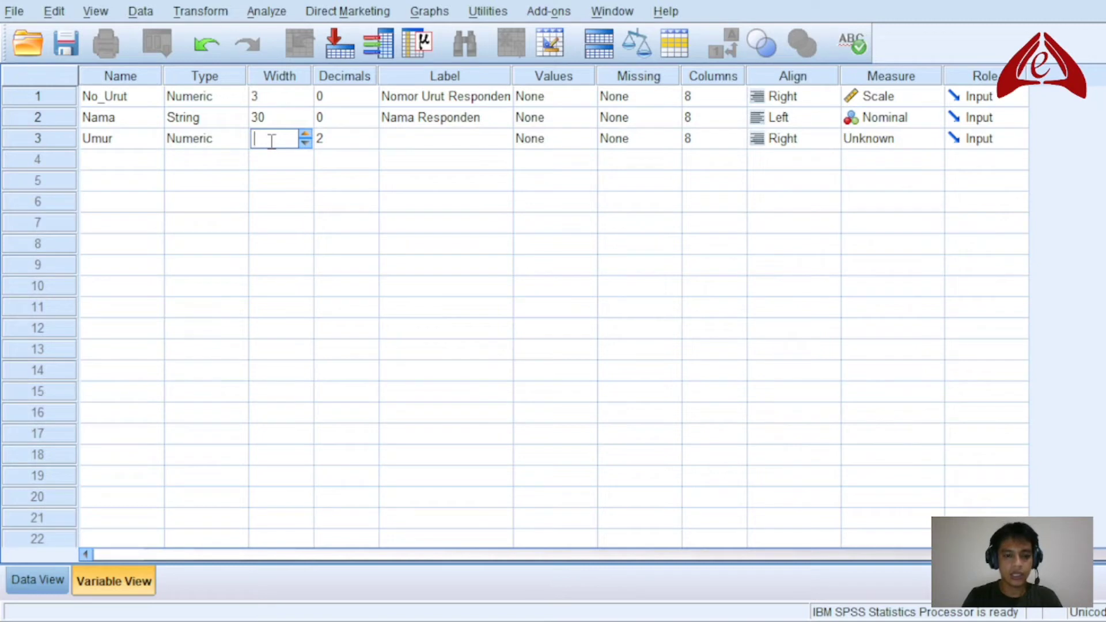
{"action": "type", "text": "3"}
{"action": "left_click", "coordinate": [341, 180]}
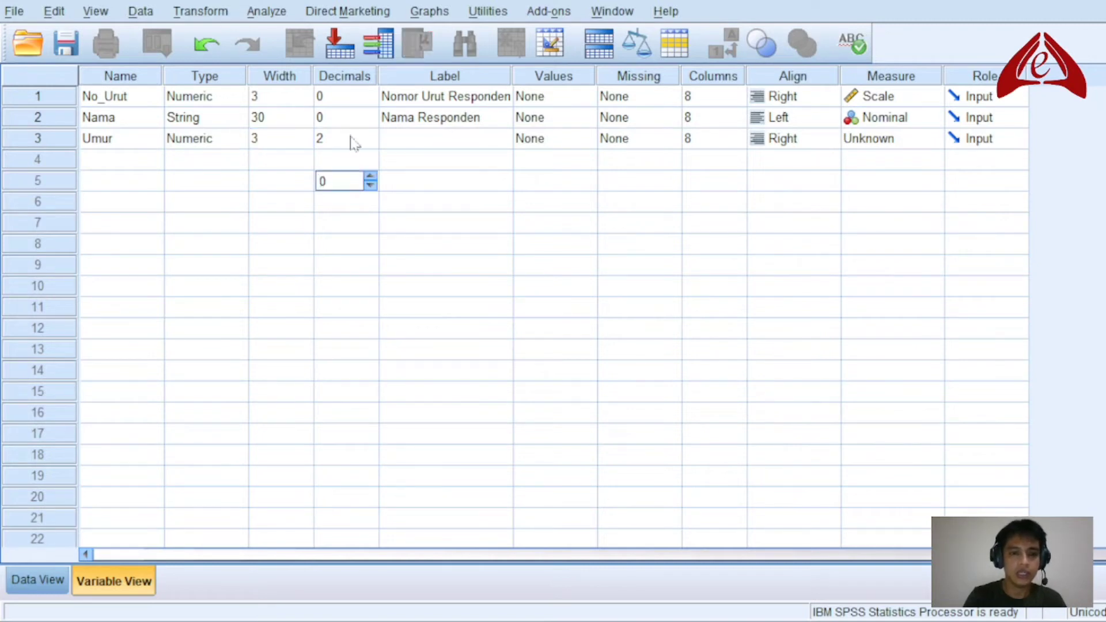
{"action": "left_click", "coordinate": [351, 139]}
{"action": "left_click", "coordinate": [369, 143]}
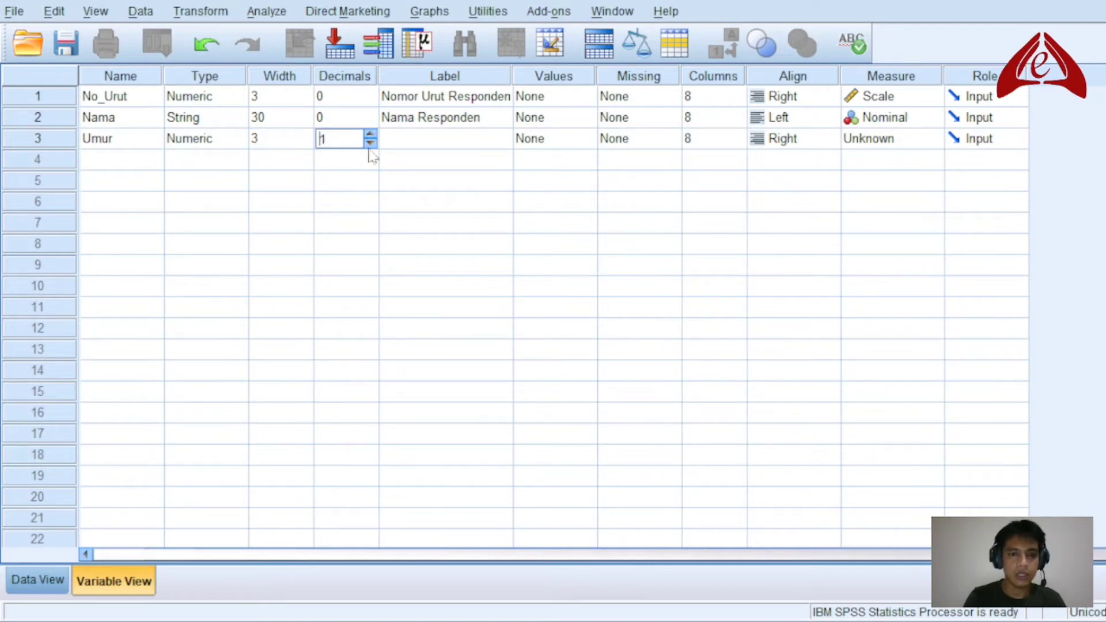
{"action": "left_click", "coordinate": [370, 143]}
Give the Umur variable the label Umur Responden
{"action": "left_click", "coordinate": [417, 144]}
{"action": "left_click", "coordinate": [418, 144]}
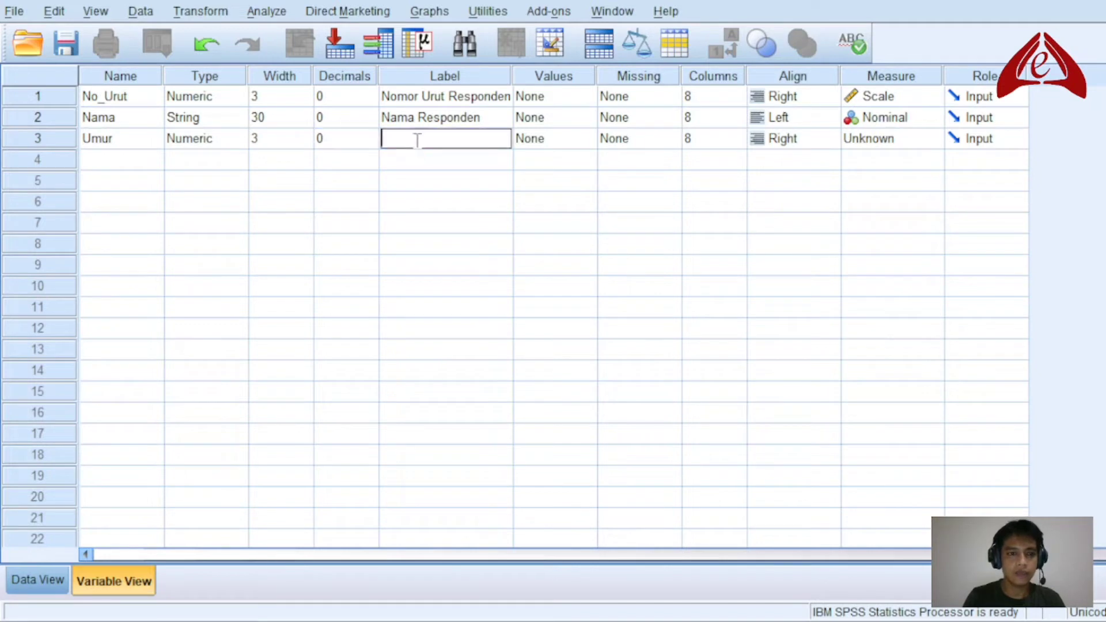
{"action": "type", "text": "Umur"}
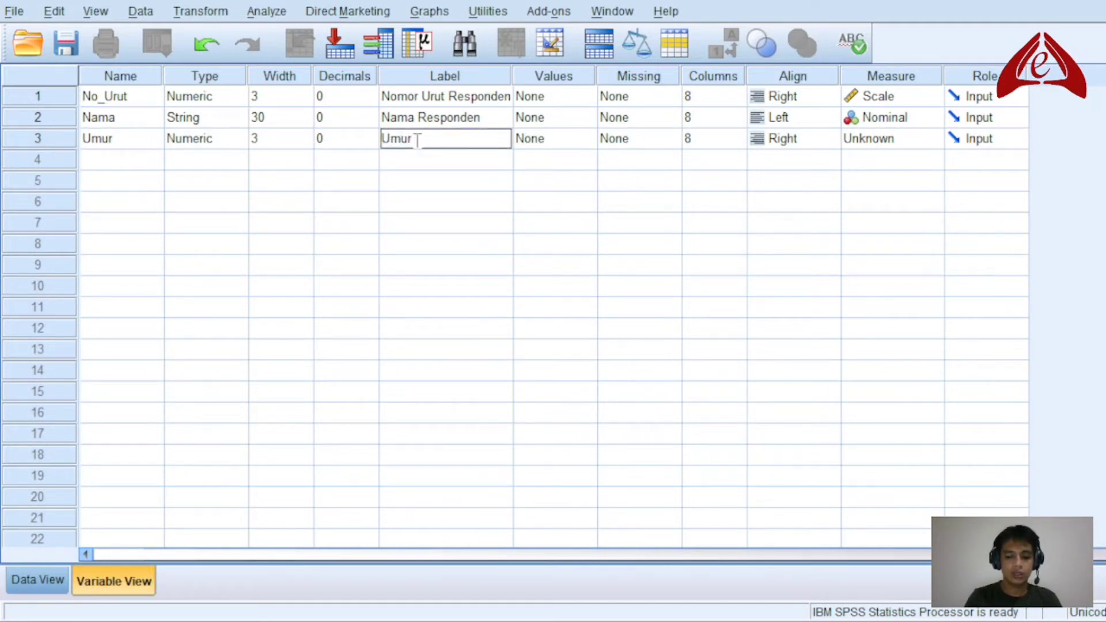
{"action": "type", "text": " Respon"}
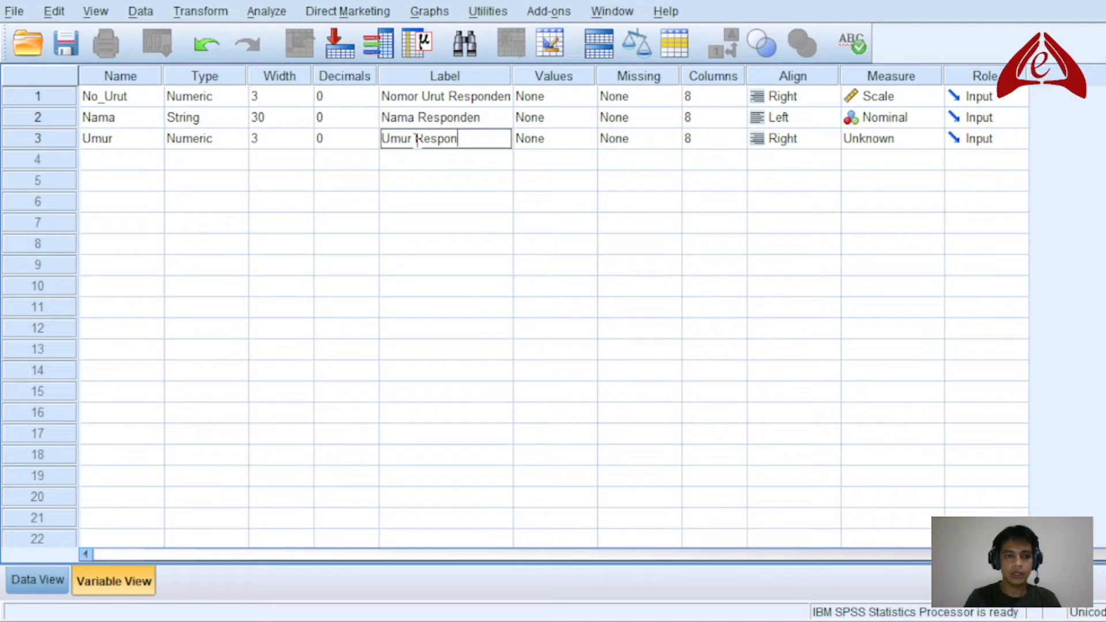
{"action": "type", "text": "den"}
{"action": "key", "text": "Return"}
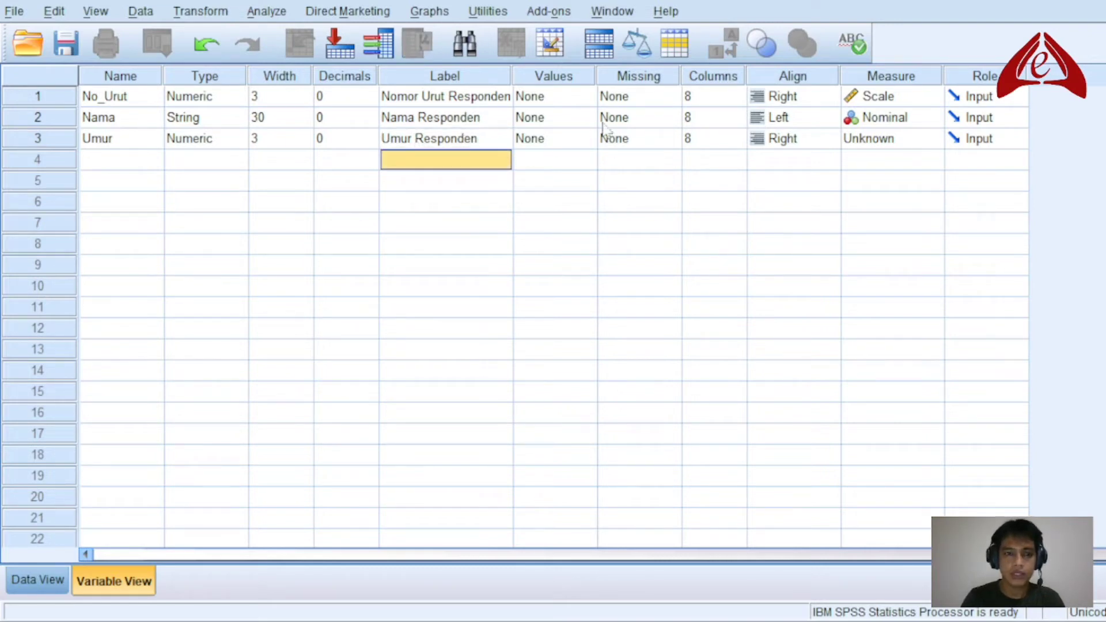
Leave the value labels of Umur at None and set its measurement level to Scale
{"action": "left_click", "coordinate": [577, 143]}
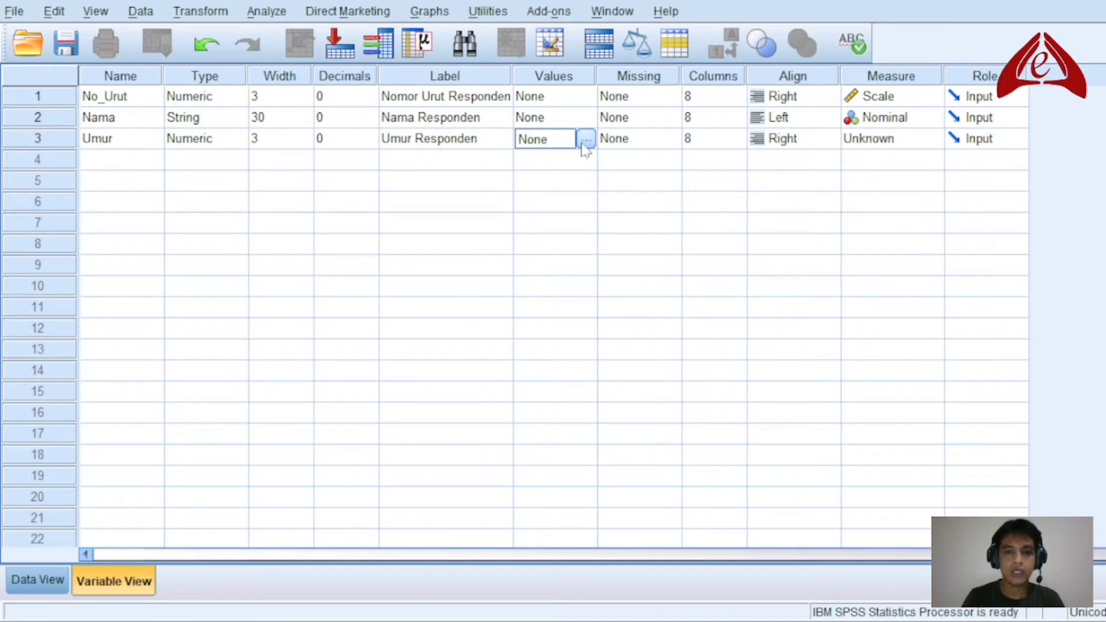
{"action": "left_click", "coordinate": [583, 141]}
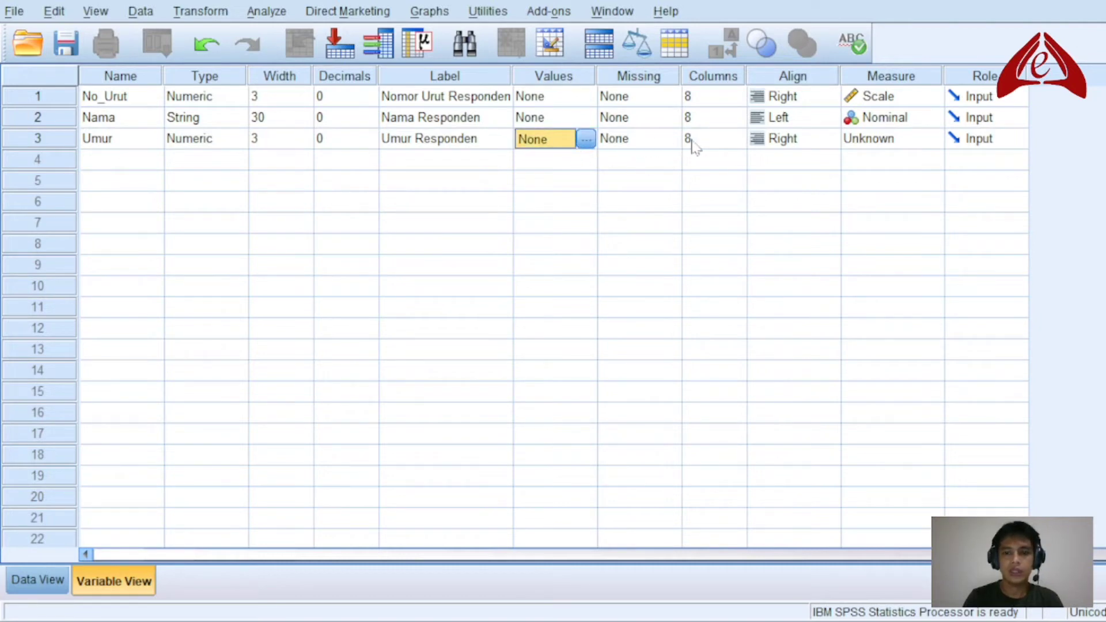
{"action": "left_click", "coordinate": [926, 145]}
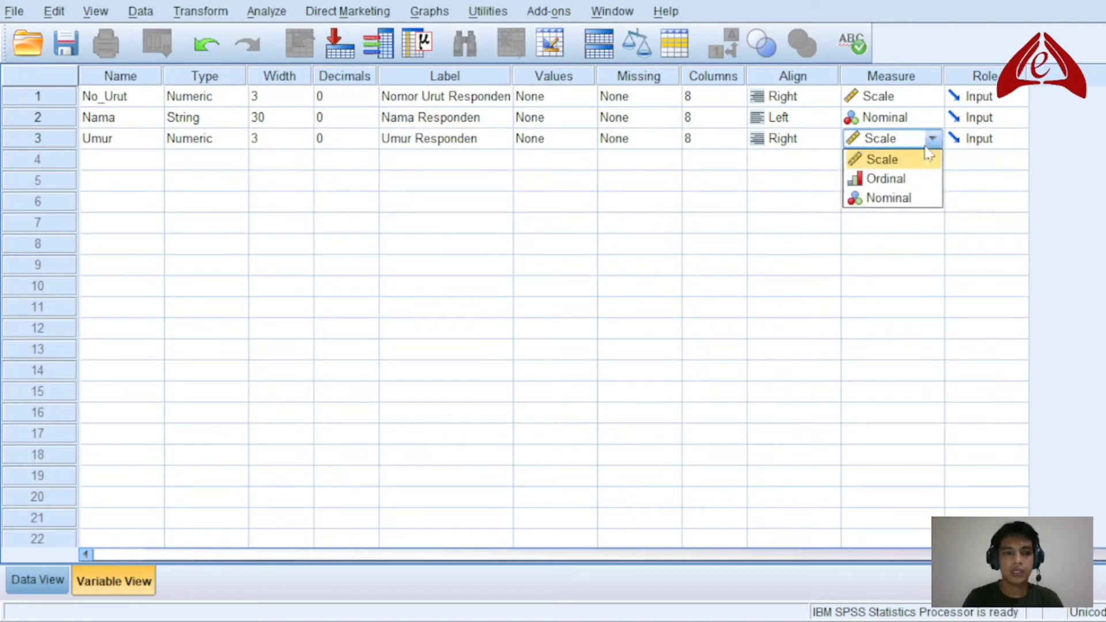
{"action": "left_click", "coordinate": [905, 162]}
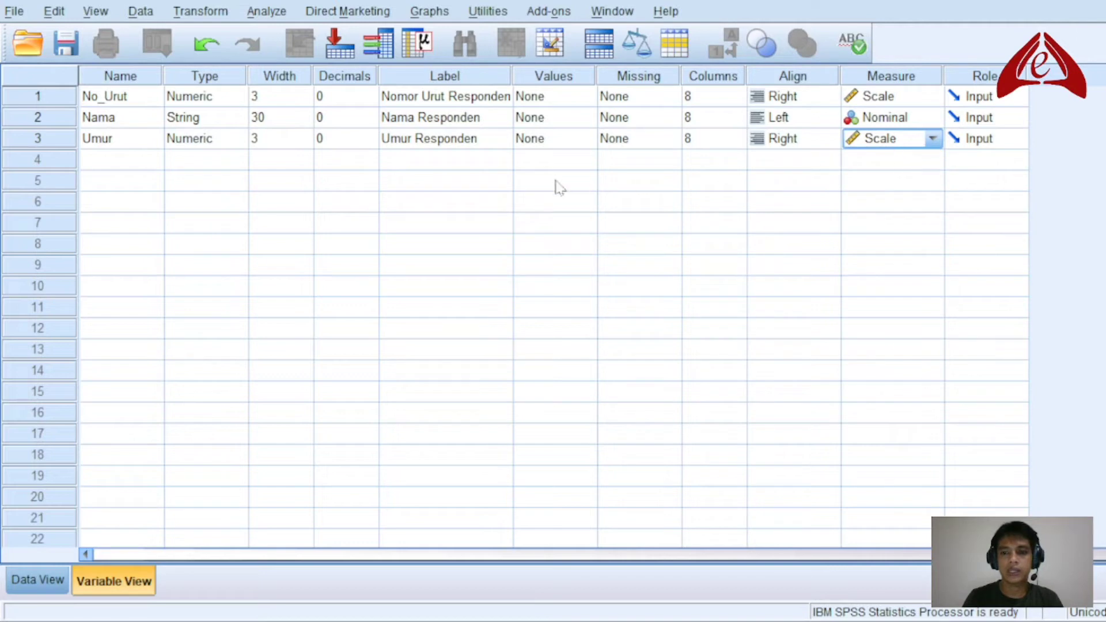
Add a fourth variable named JK below Umur
{"action": "left_click", "coordinate": [98, 165]}
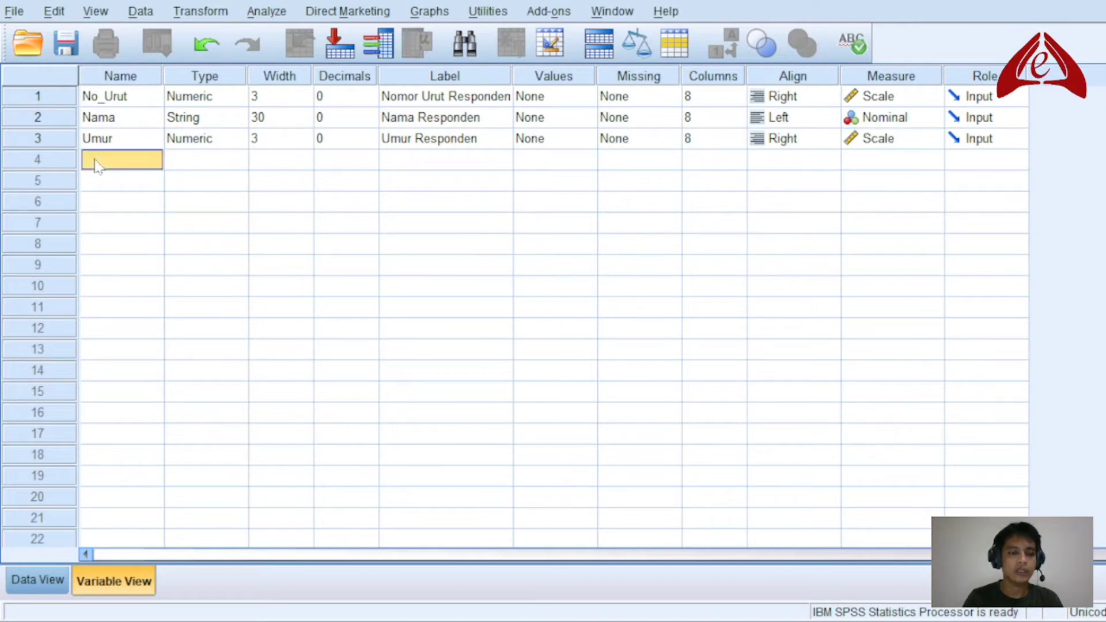
{"action": "left_click", "coordinate": [96, 161]}
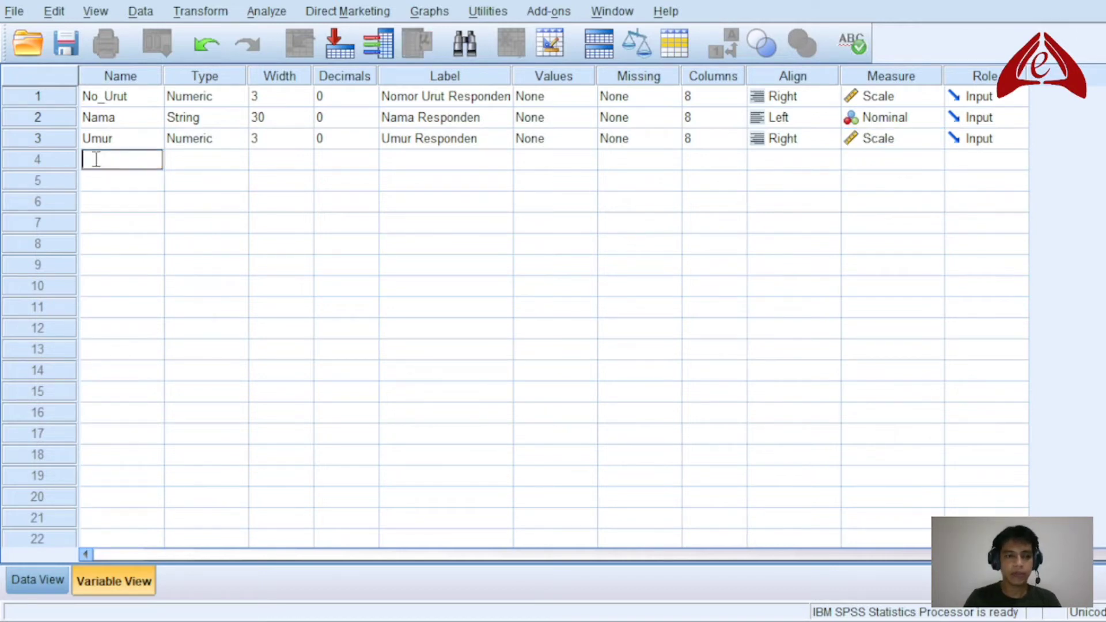
{"action": "type", "text": "J"}
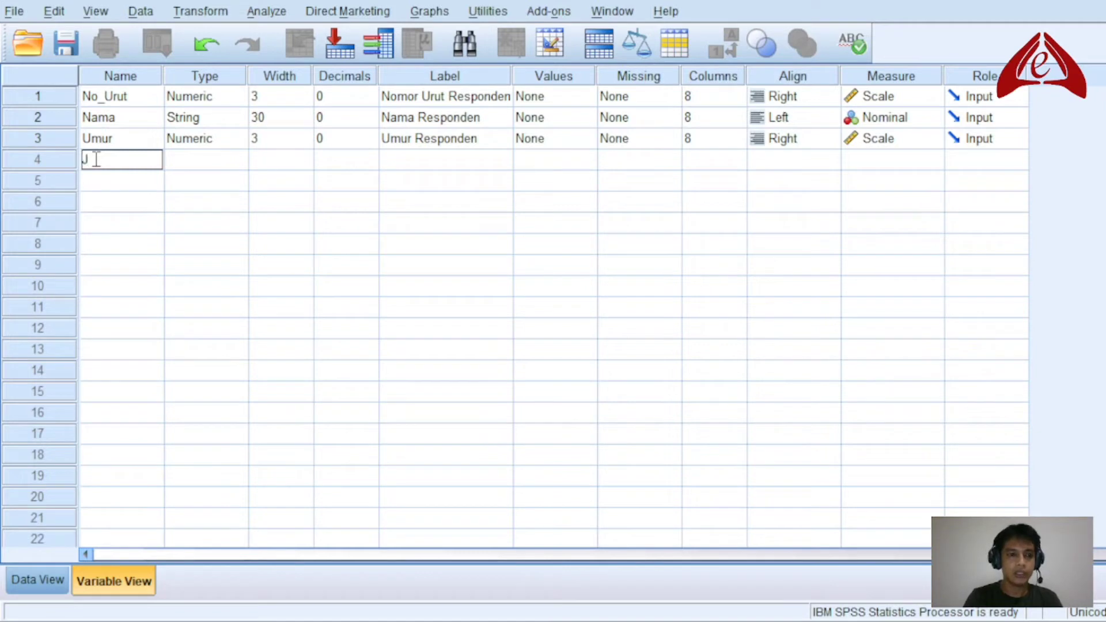
{"action": "type", "text": "K"}
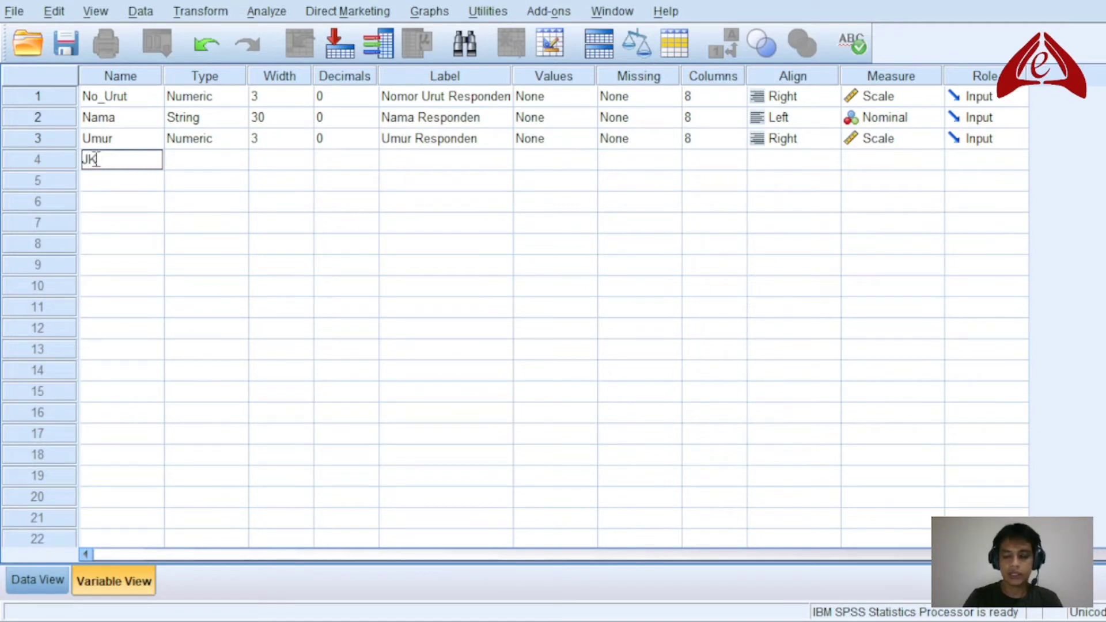
{"action": "key", "text": "Return"}
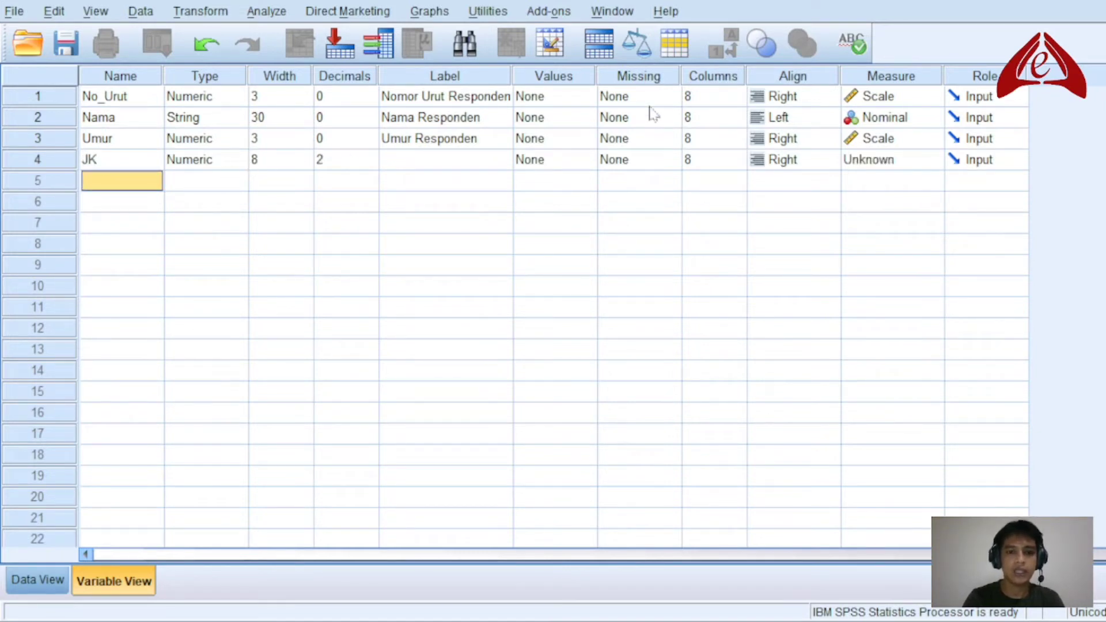
Give the JK variable the label Jenis Kelamin Responden
{"action": "left_click", "coordinate": [436, 159]}
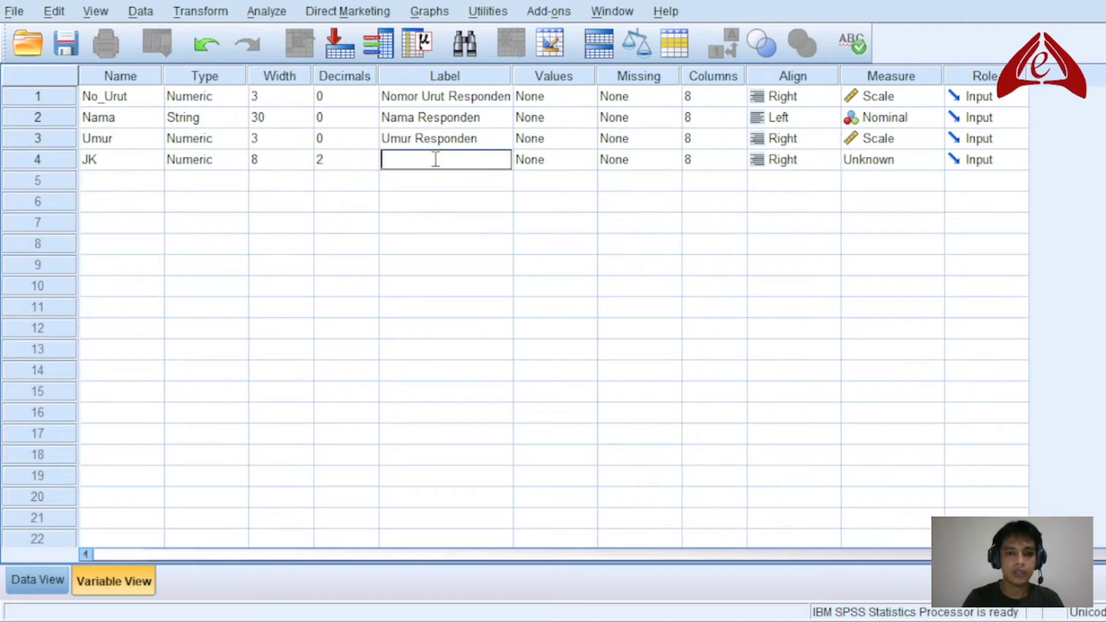
{"action": "type", "text": "Je"}
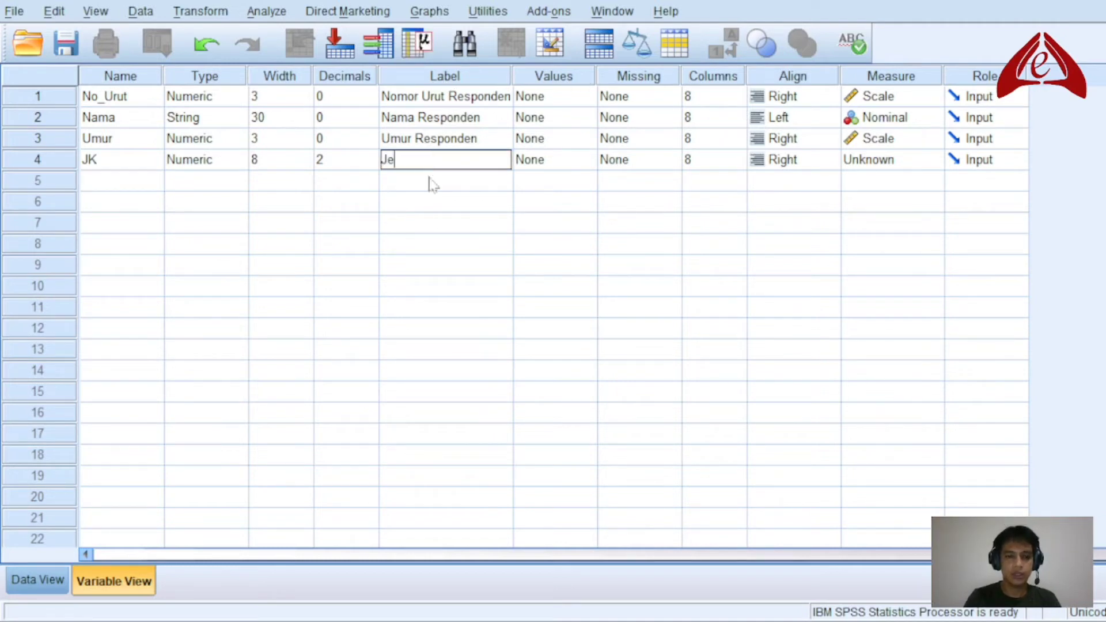
{"action": "type", "text": "nis Kelamin "}
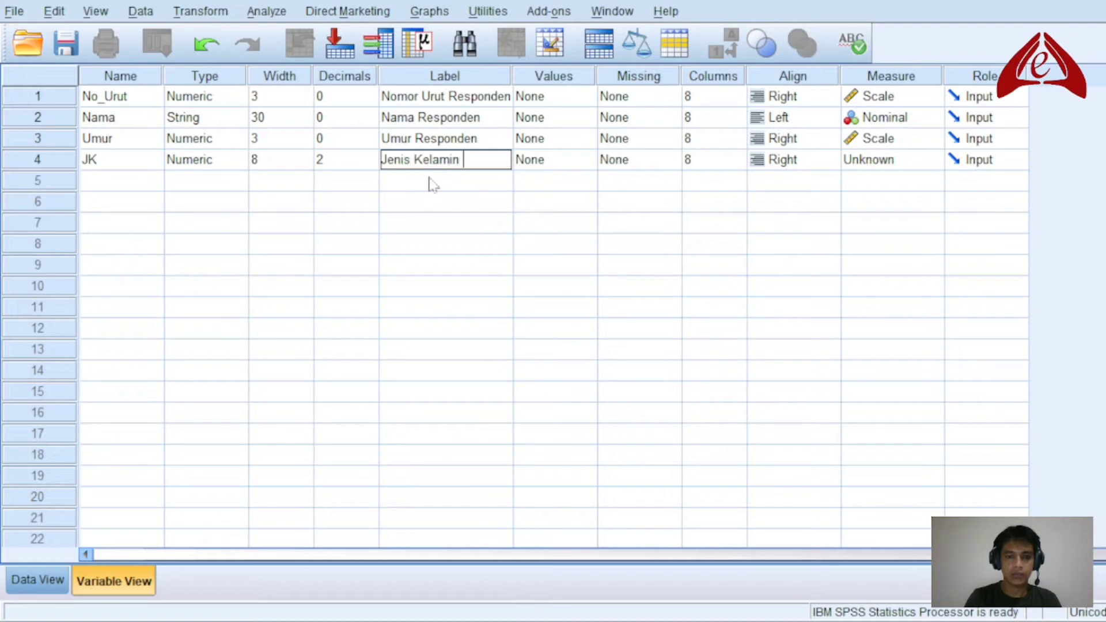
{"action": "type", "text": "Responden"}
{"action": "left_click", "coordinate": [433, 183]}
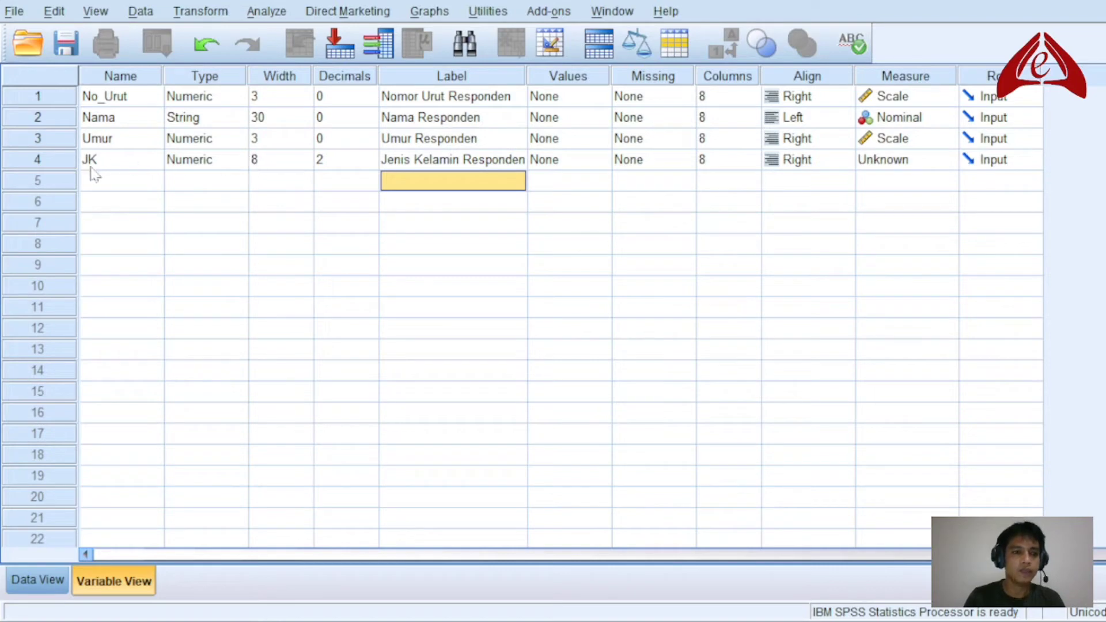
Check the type setting of the JK variable and leave it at Numeric
{"action": "left_click", "coordinate": [281, 166]}
{"action": "left_click", "coordinate": [195, 163]}
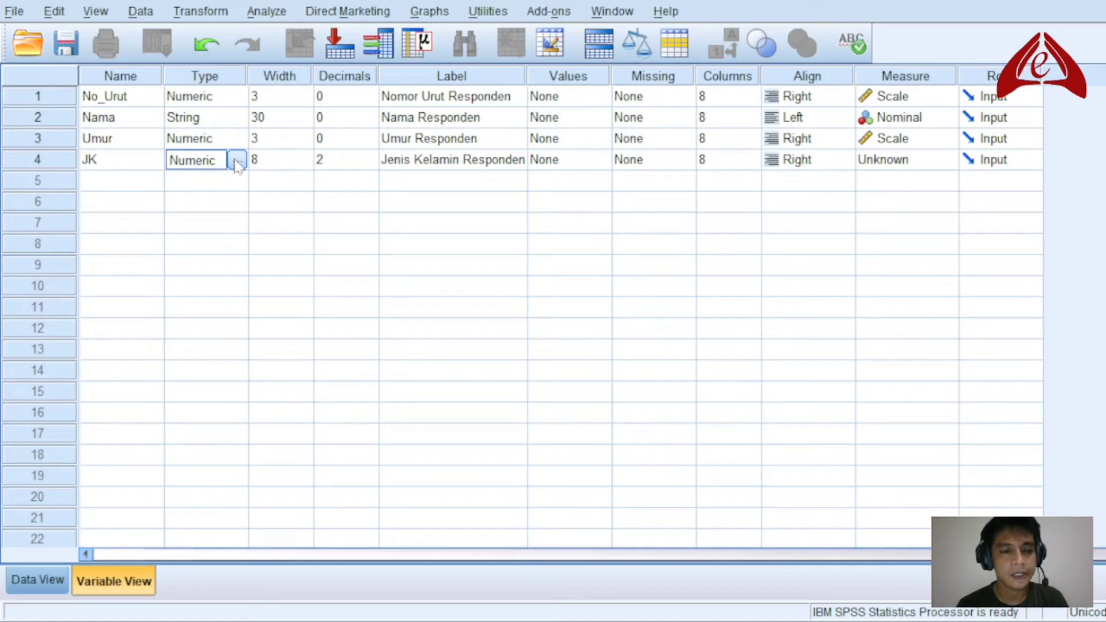
{"action": "key", "text": "Escape"}
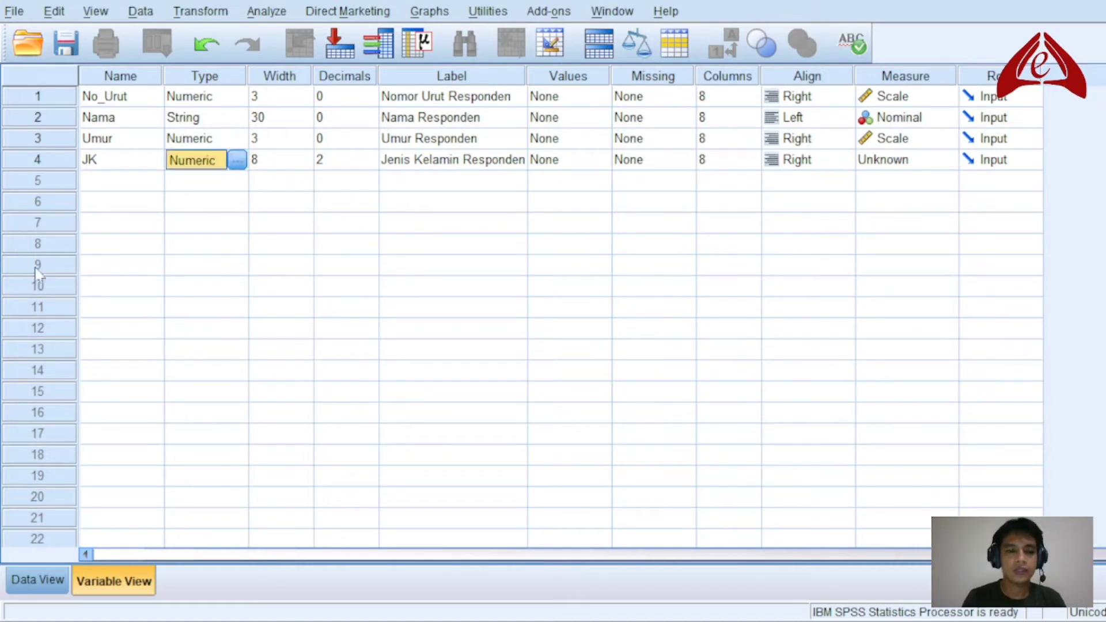
{"action": "left_click", "coordinate": [235, 180]}
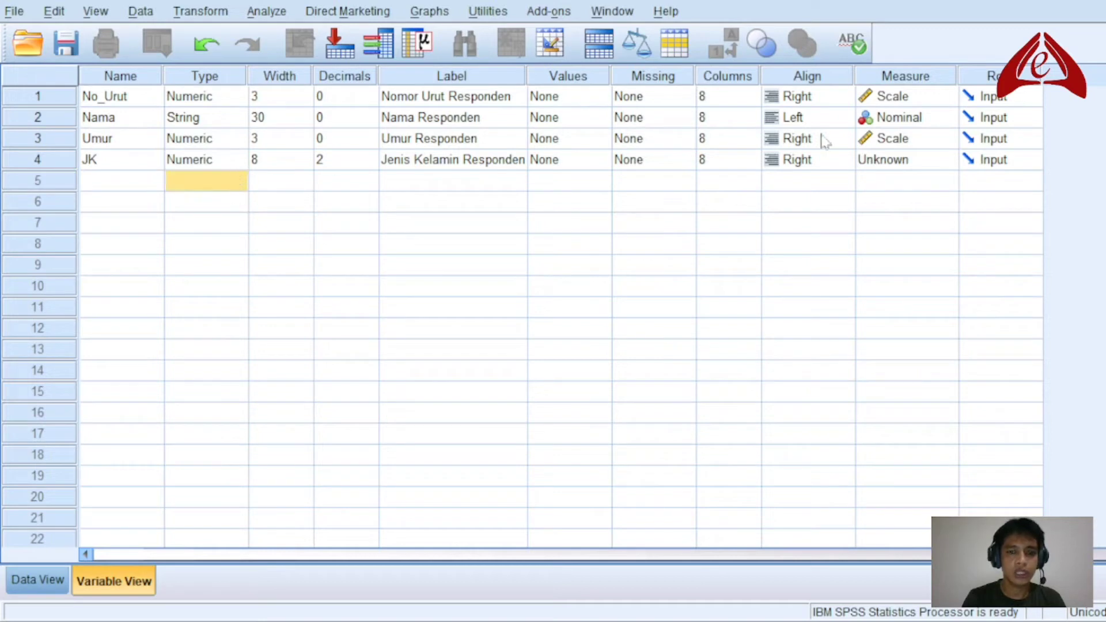
{"action": "left_click", "coordinate": [210, 161]}
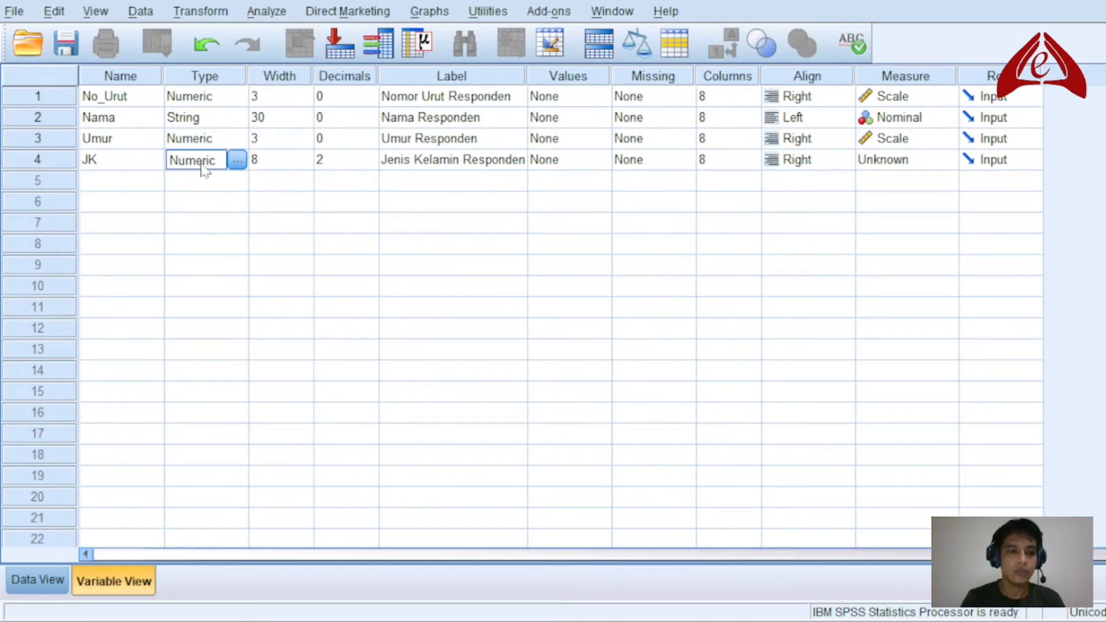
Define value labels for JK, including 1 for Laki-Laki, and widen the Values column to show them
{"action": "left_click", "coordinate": [601, 161]}
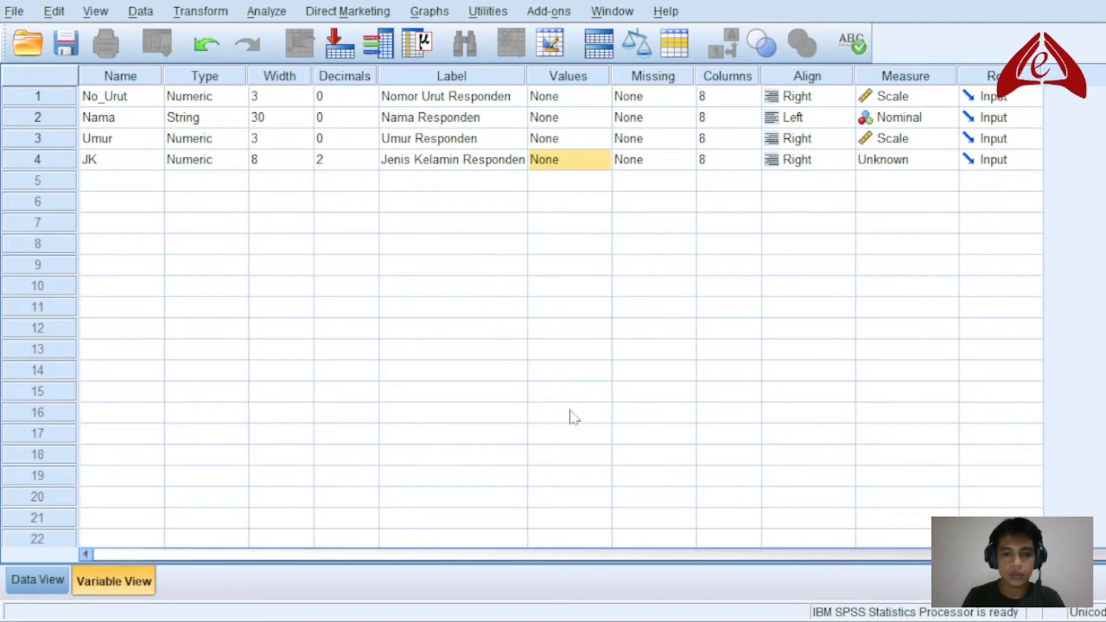
{"action": "key", "text": "ctrl+v"}
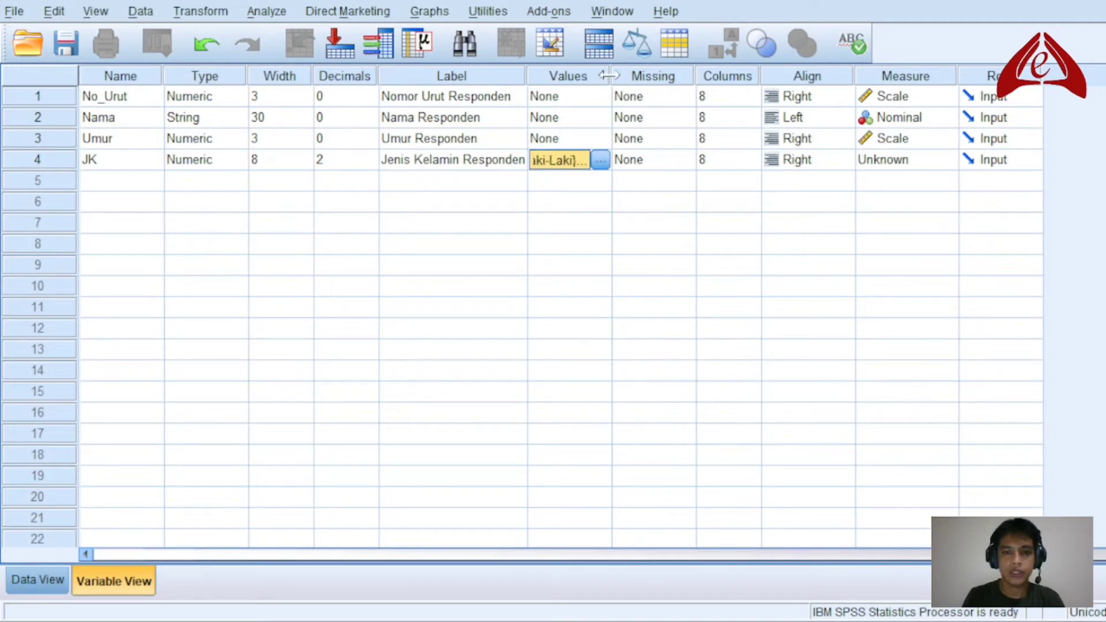
{"action": "left_click_drag", "start_coordinate": [611, 77], "coordinate": [704, 76]}
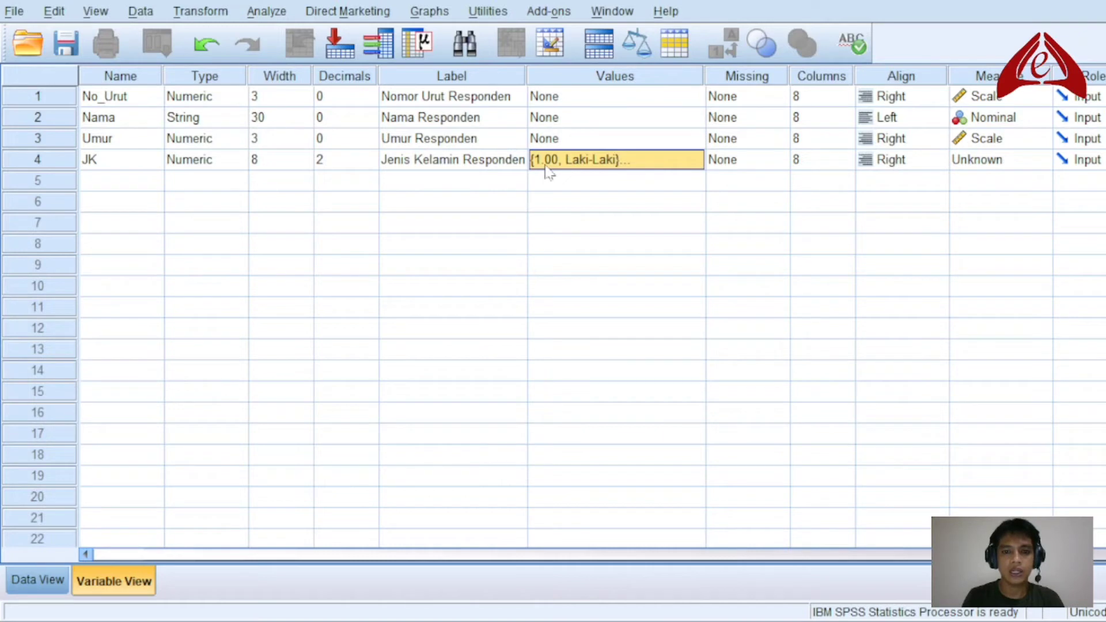
Set the number of decimals of the JK variable to 0
{"action": "left_click", "coordinate": [335, 165]}
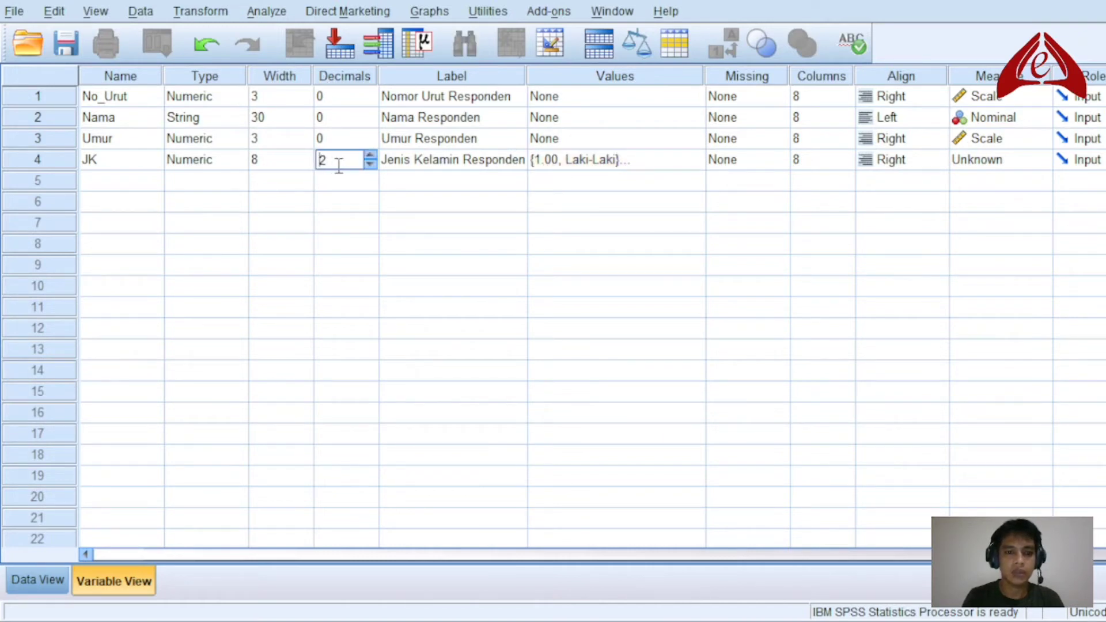
{"action": "left_click", "coordinate": [372, 166]}
{"action": "left_click", "coordinate": [625, 230]}
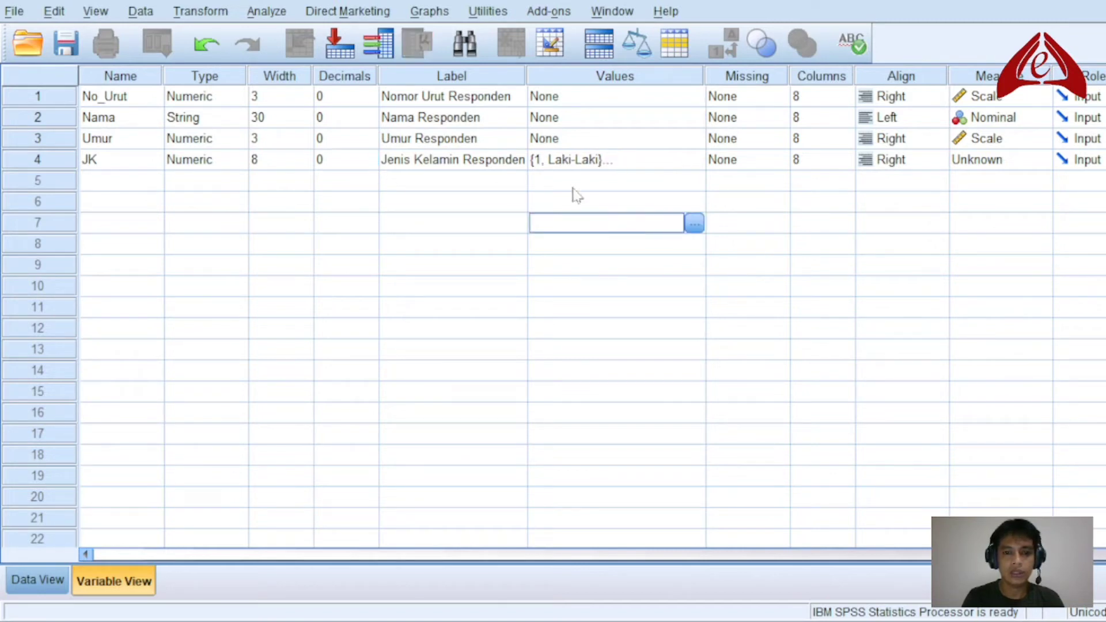
{"action": "left_click", "coordinate": [561, 168]}
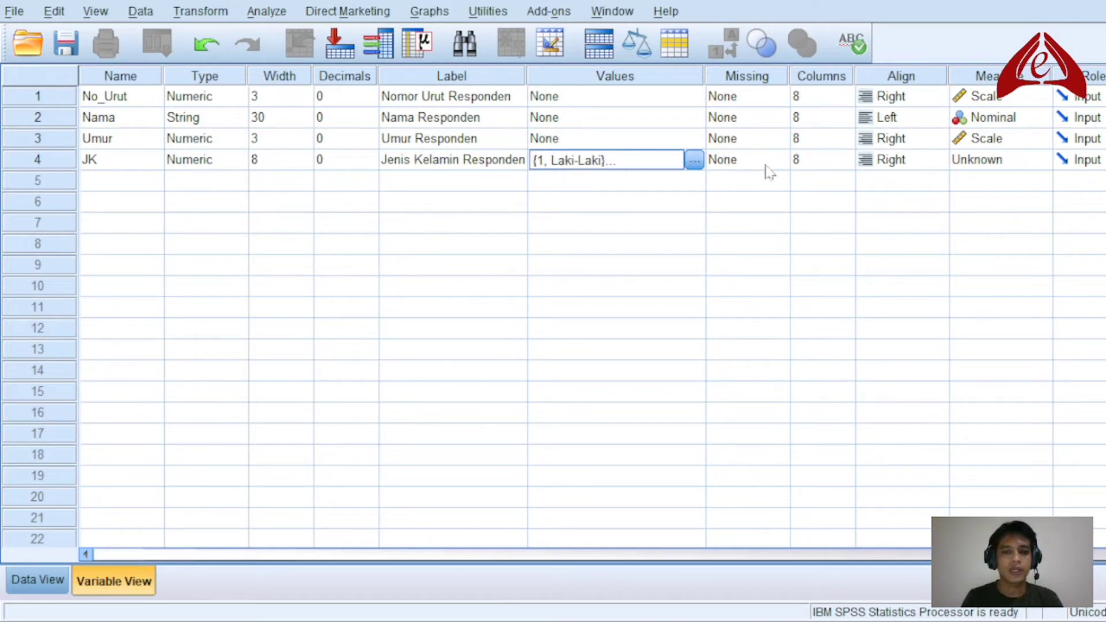
Add a fifth variable named Alamat below JK and set its type to String
{"action": "left_click", "coordinate": [115, 189]}
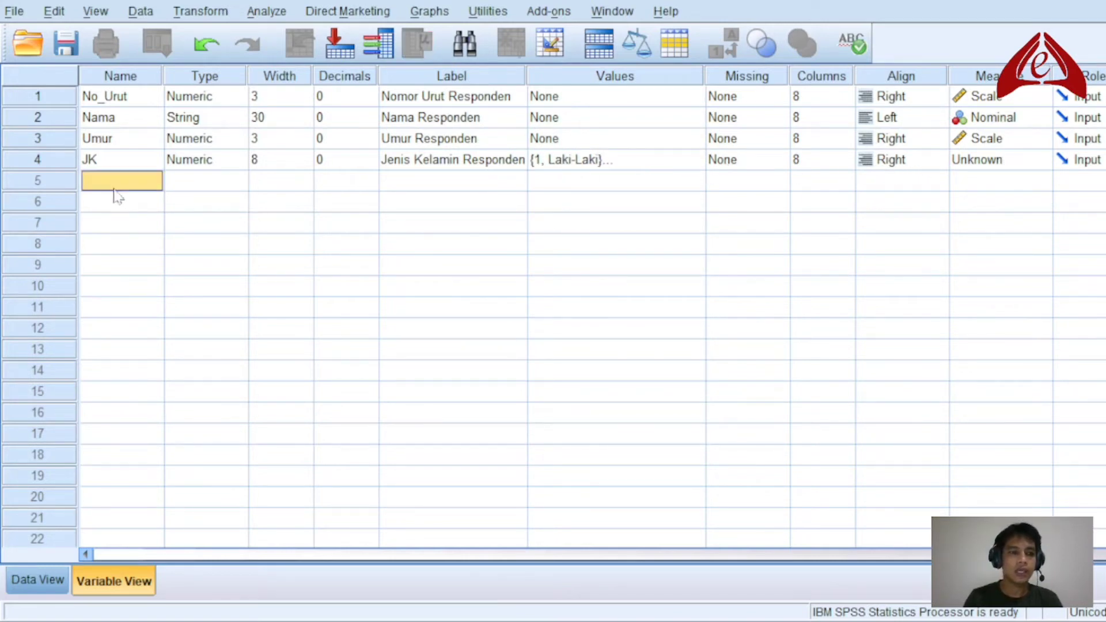
{"action": "double_click", "coordinate": [113, 183]}
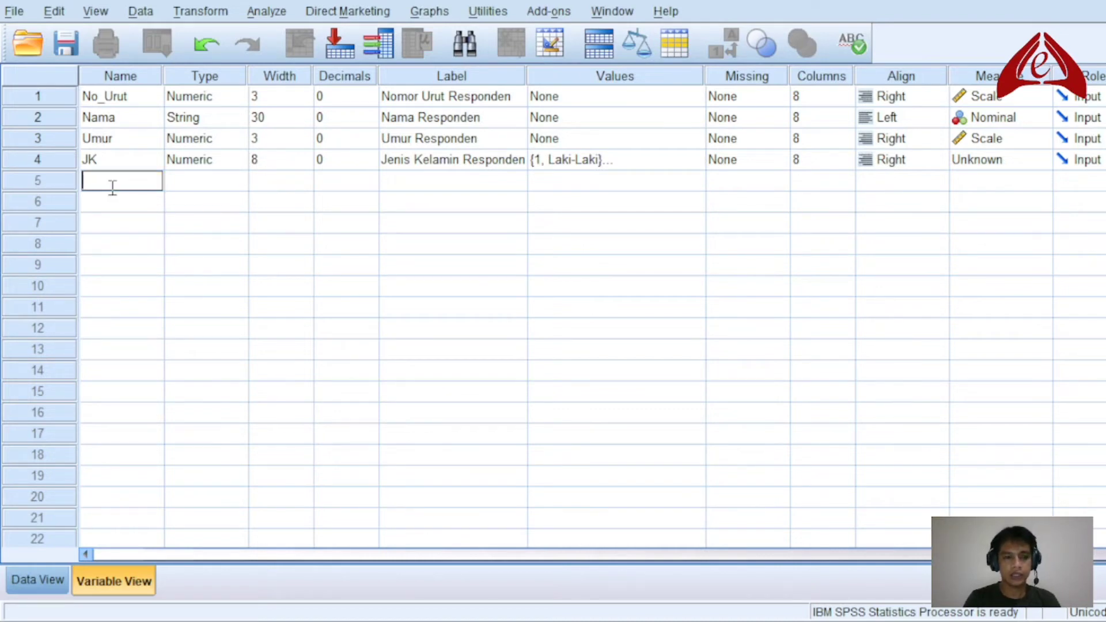
{"action": "type", "text": "Alamat"}
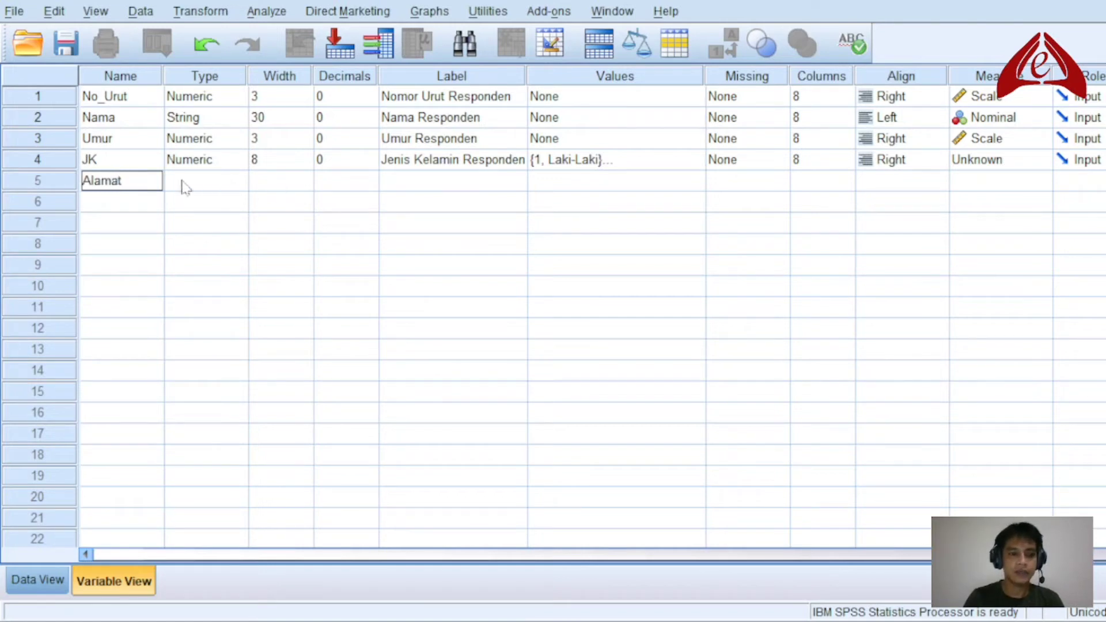
{"action": "key", "text": "Tab"}
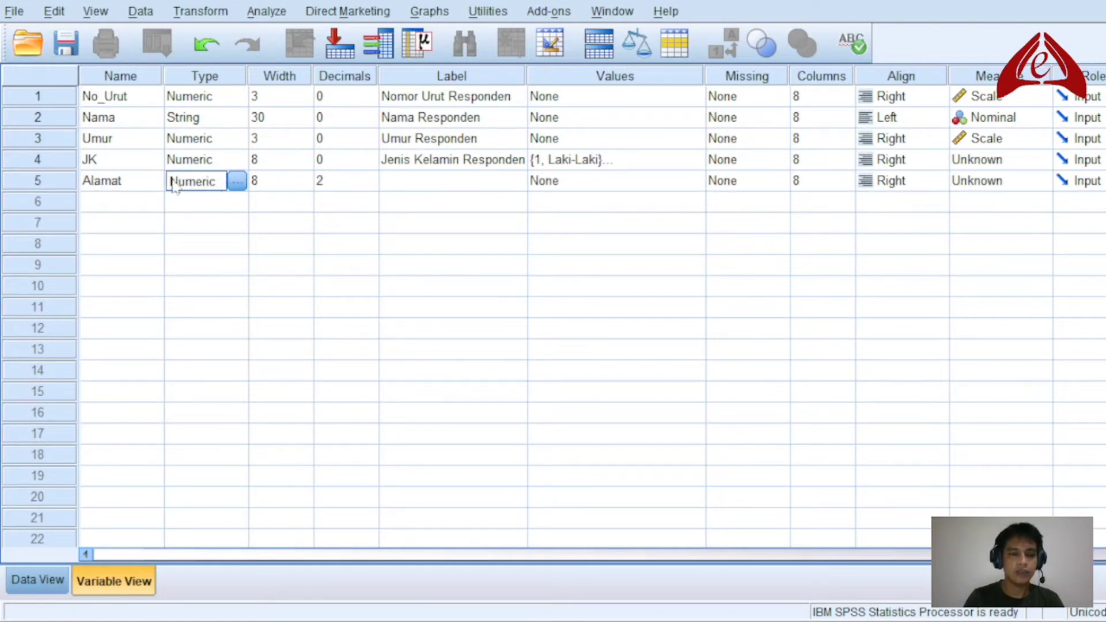
{"action": "left_click", "coordinate": [236, 182]}
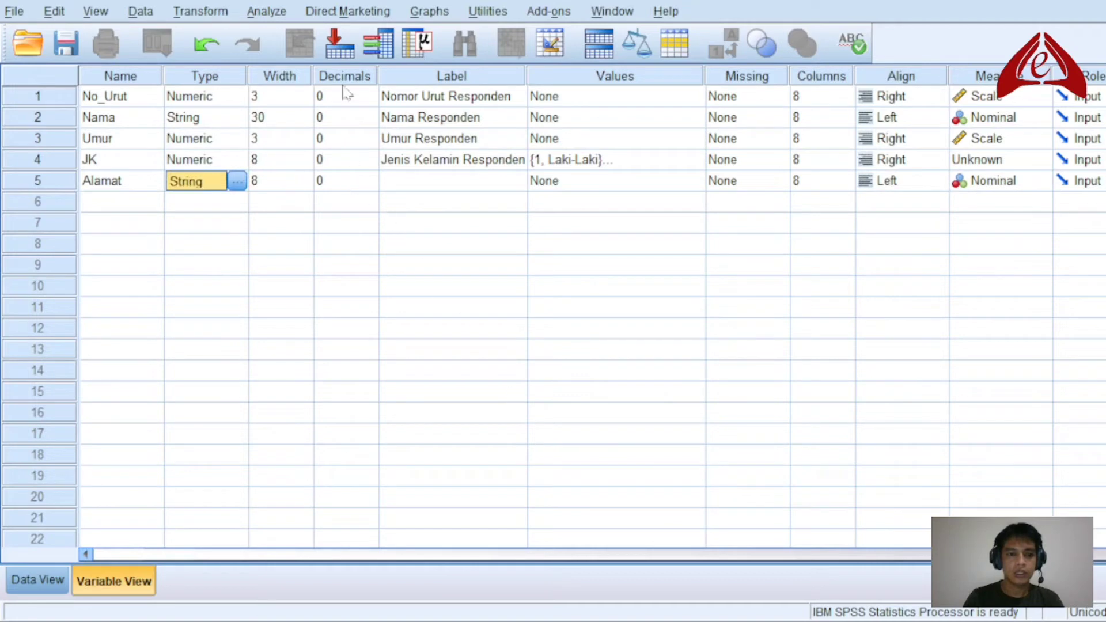
Set the width of the Alamat variable to 30
{"action": "left_click", "coordinate": [350, 183]}
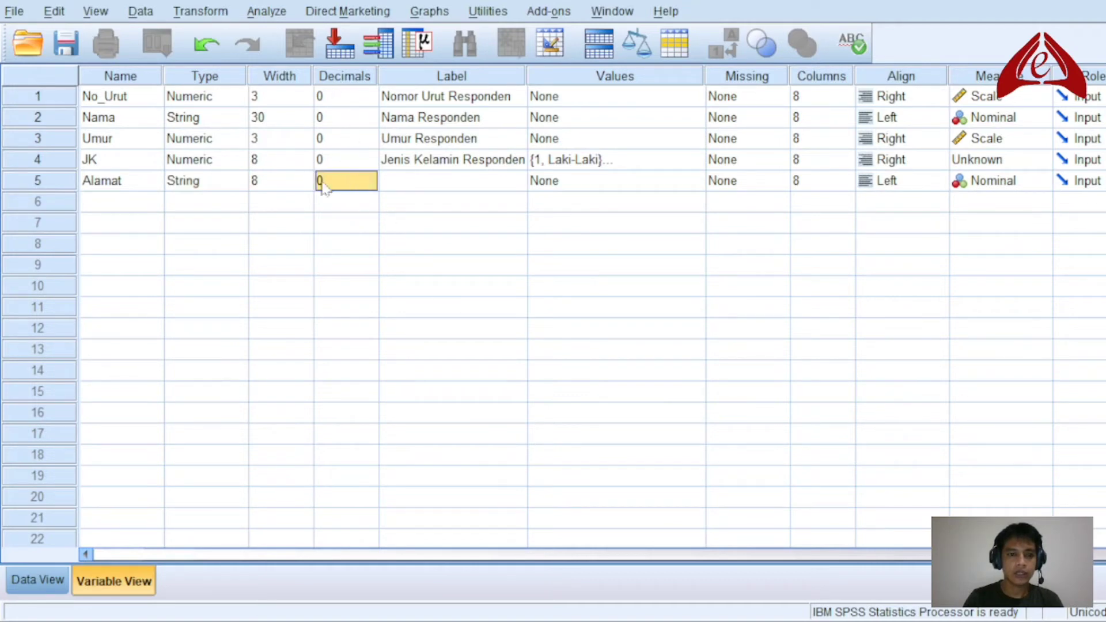
{"action": "left_click", "coordinate": [271, 184]}
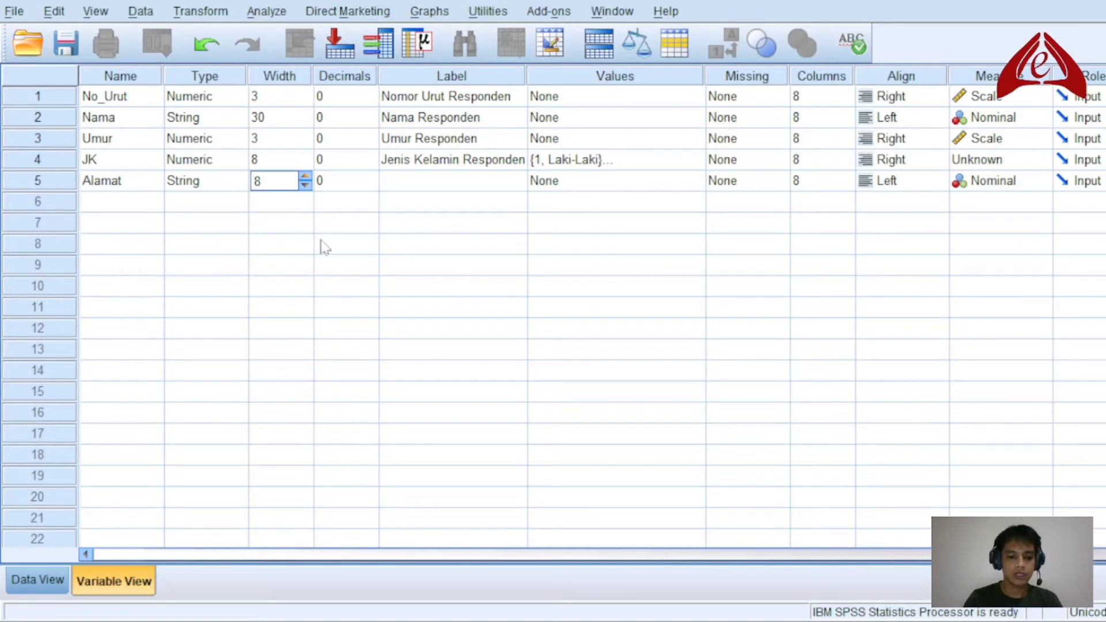
{"action": "type", "text": "3"}
{"action": "key", "text": "BackSpace"}
{"action": "key", "text": "BackSpace"}
{"action": "type", "text": "30"}
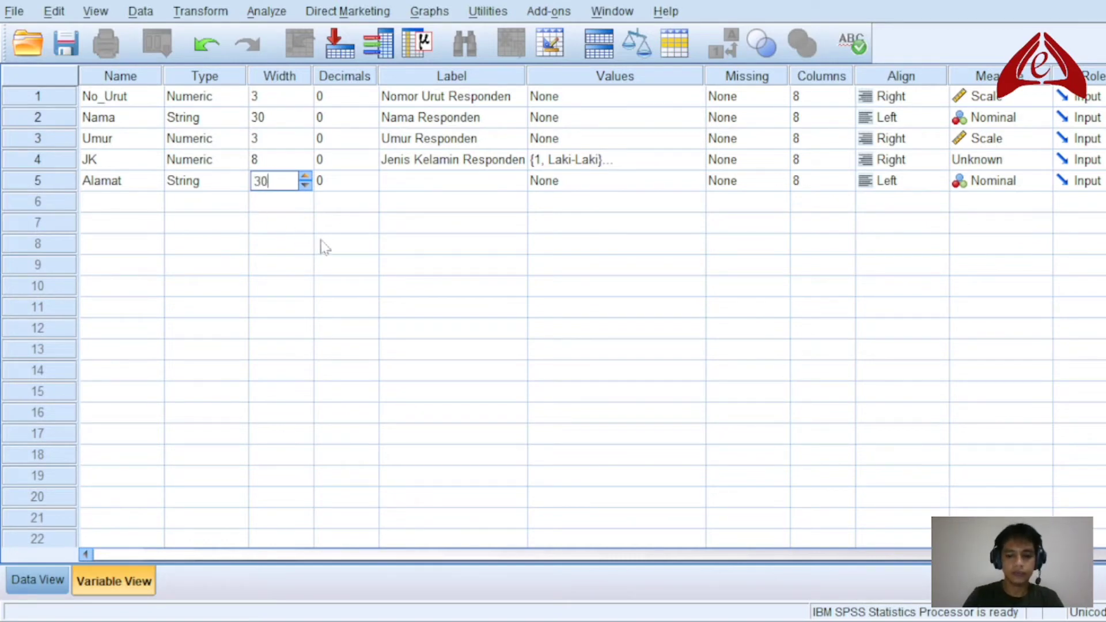
{"action": "left_click", "coordinate": [323, 247]}
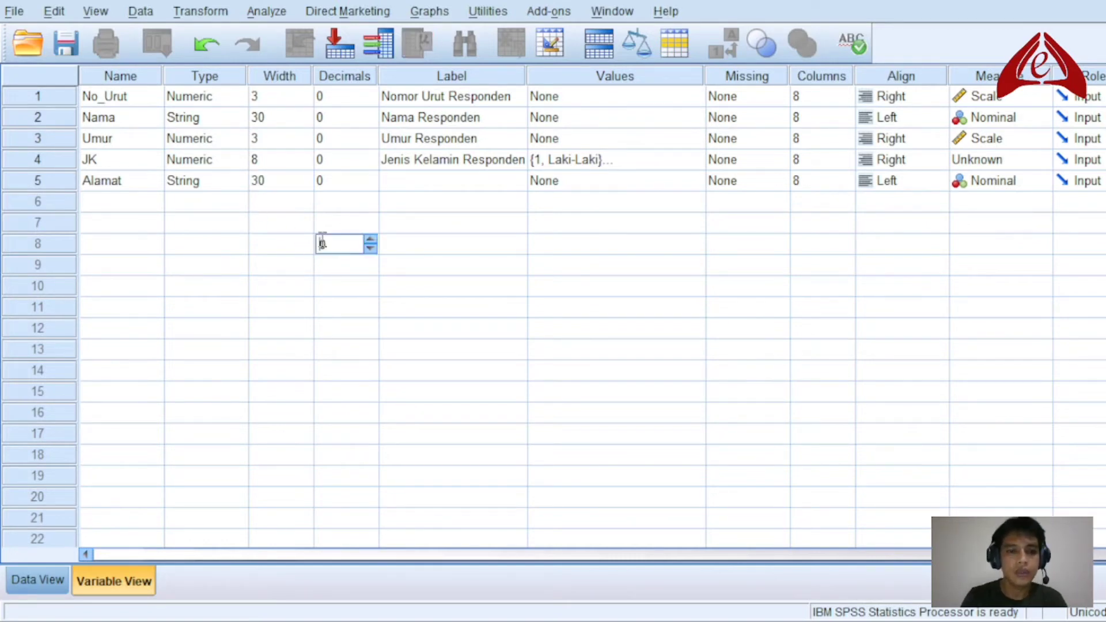
Give the Alamat variable the label Alamat Responden
{"action": "left_click", "coordinate": [357, 196]}
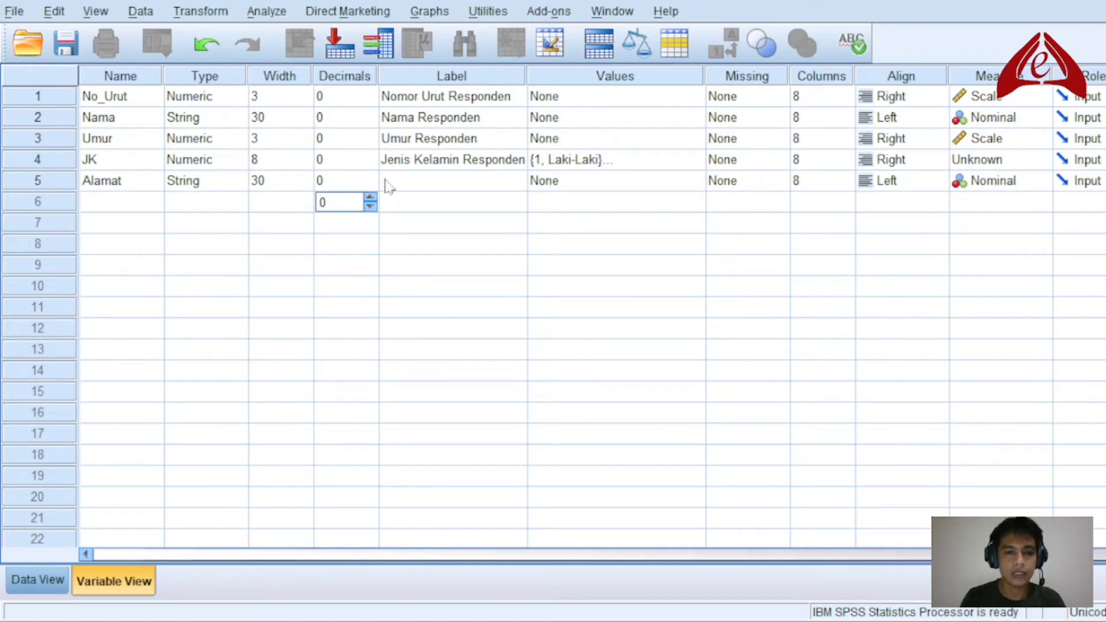
{"action": "left_click", "coordinate": [384, 181]}
{"action": "left_click", "coordinate": [400, 181]}
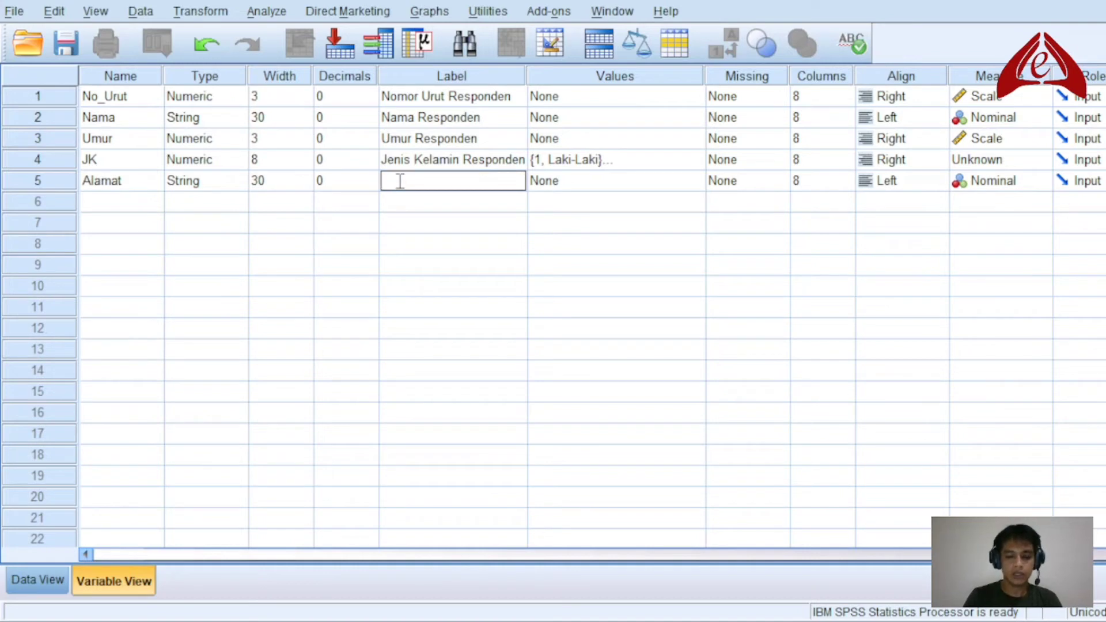
{"action": "type", "text": "Alamat Re"}
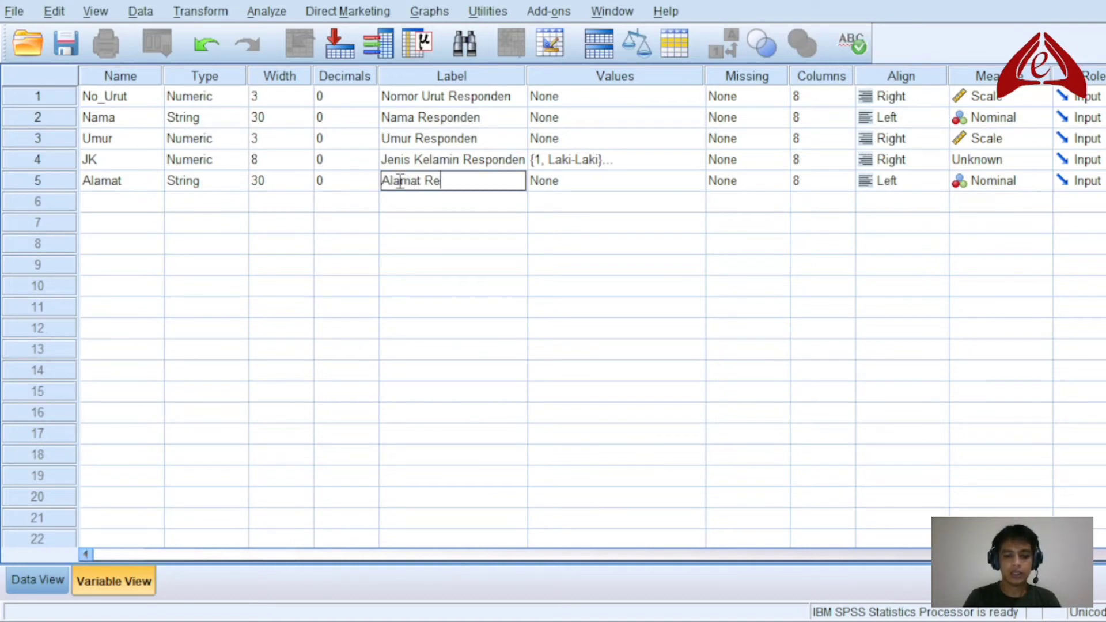
{"action": "type", "text": "sponden"}
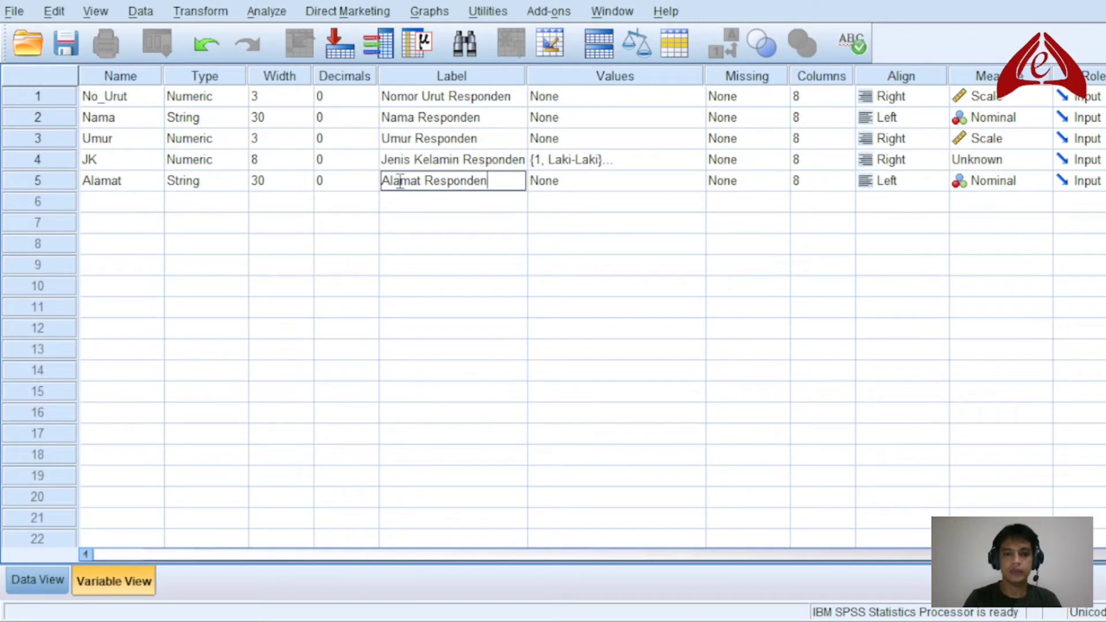
{"action": "key", "text": "Return"}
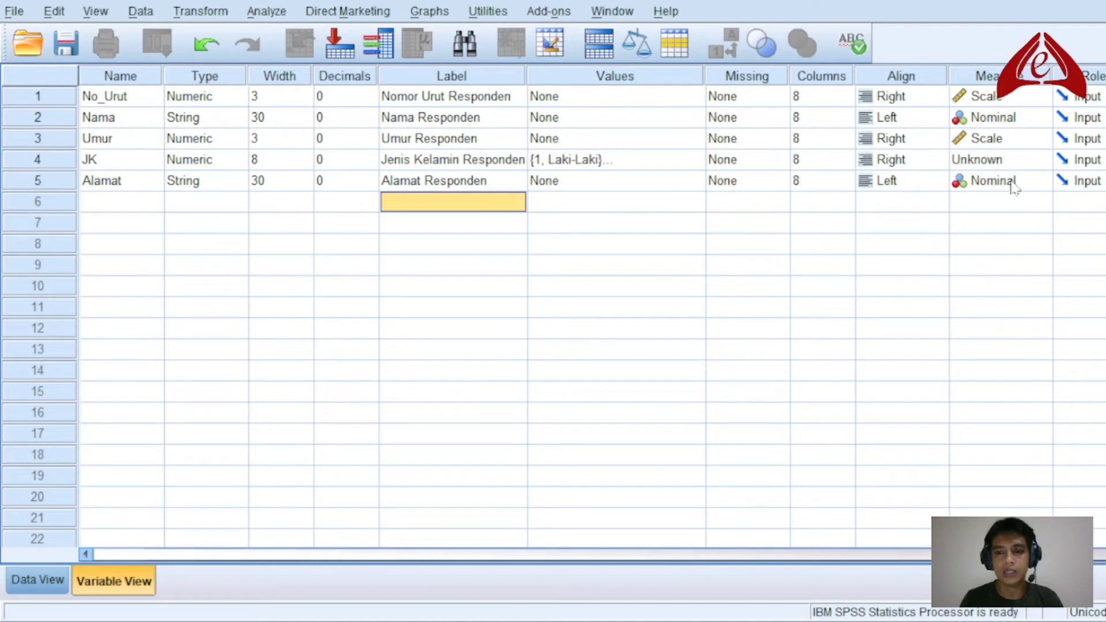
Set the measurement level of the JK variable to Scale
{"action": "left_click", "coordinate": [1012, 165]}
{"action": "left_click", "coordinate": [1011, 164]}
{"action": "left_click", "coordinate": [1031, 202]}
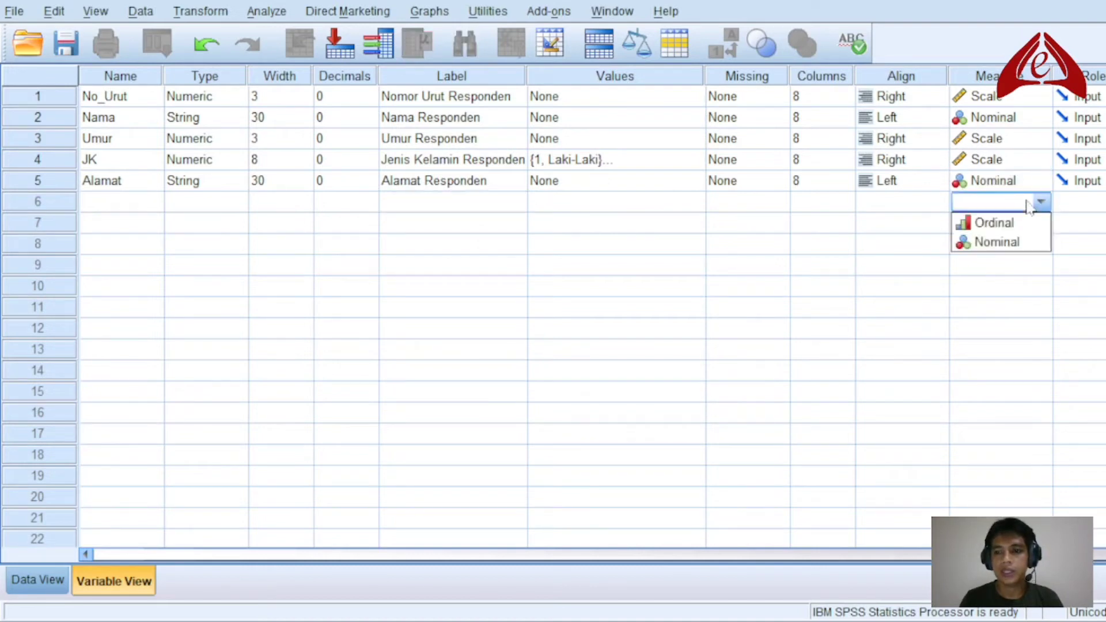
{"action": "left_click", "coordinate": [875, 190]}
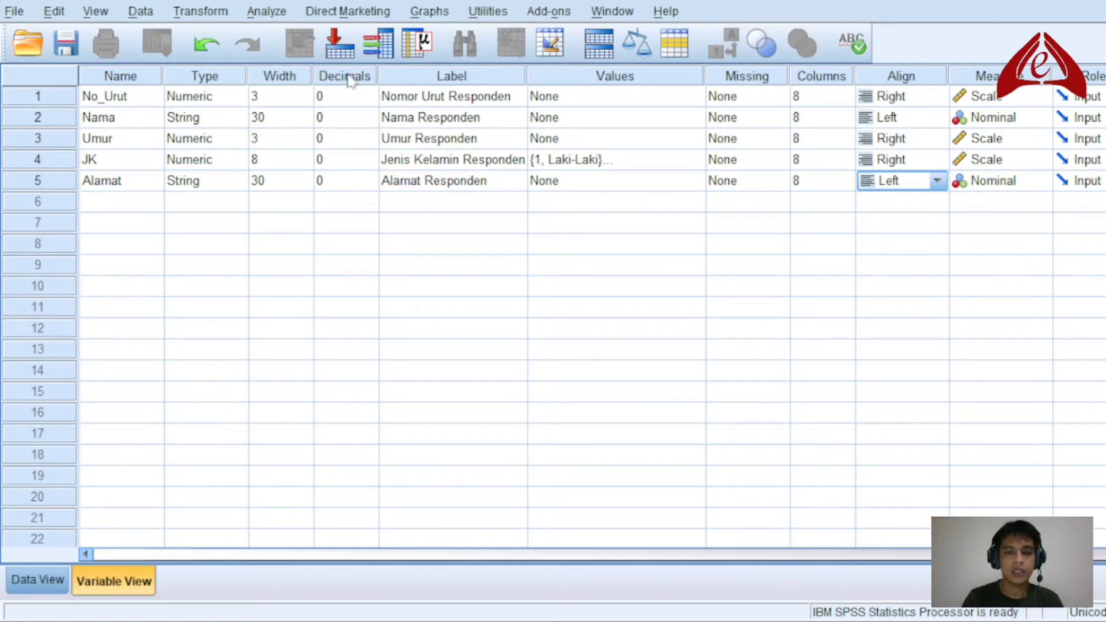
Review the variable definitions, examining the labels and the value-label and type settings of JK
{"action": "left_click", "coordinate": [464, 80]}
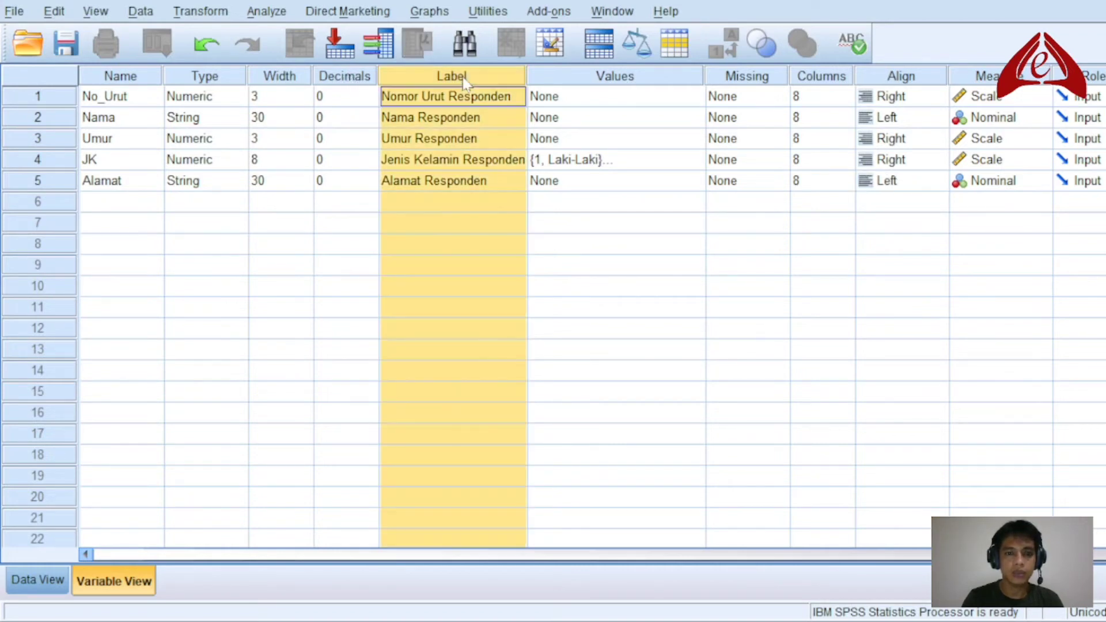
{"action": "left_click", "coordinate": [139, 99]}
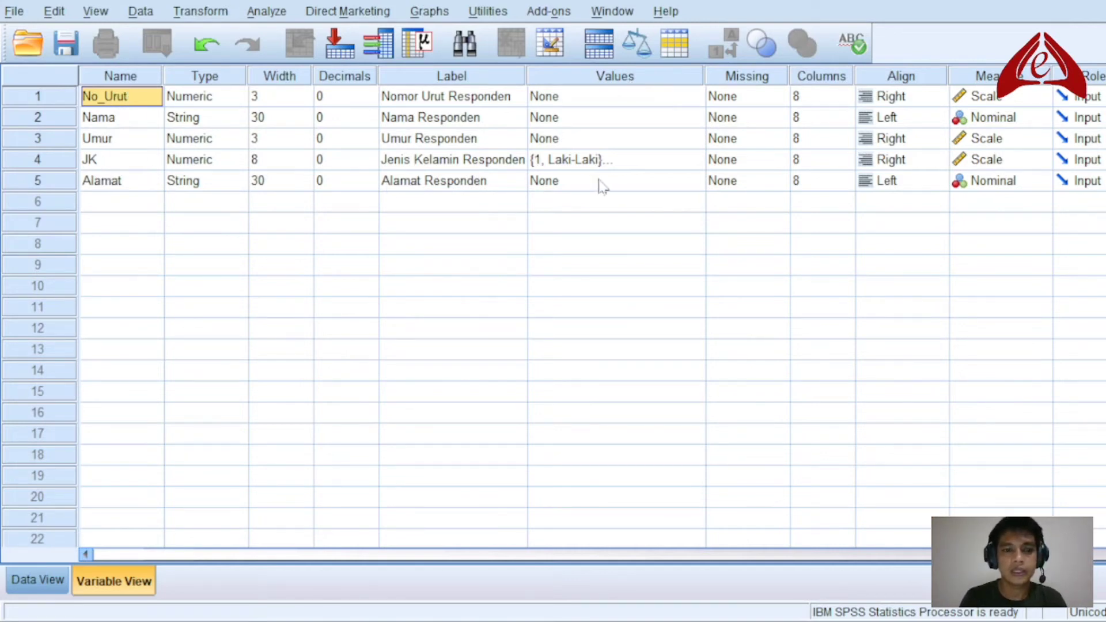
{"action": "left_click", "coordinate": [99, 164]}
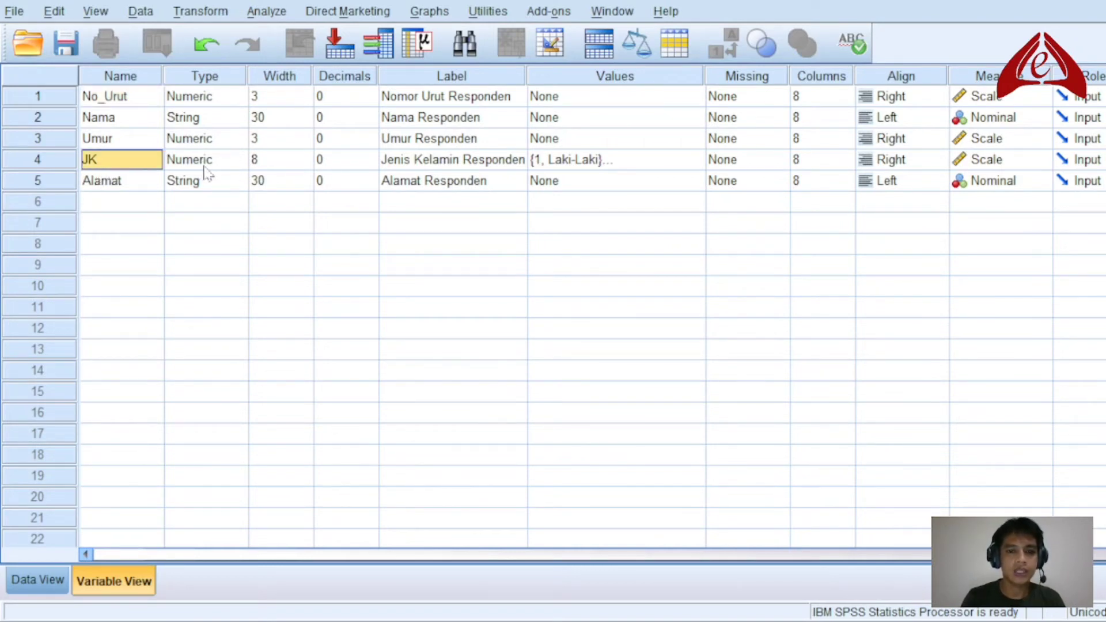
{"action": "left_click", "coordinate": [572, 164]}
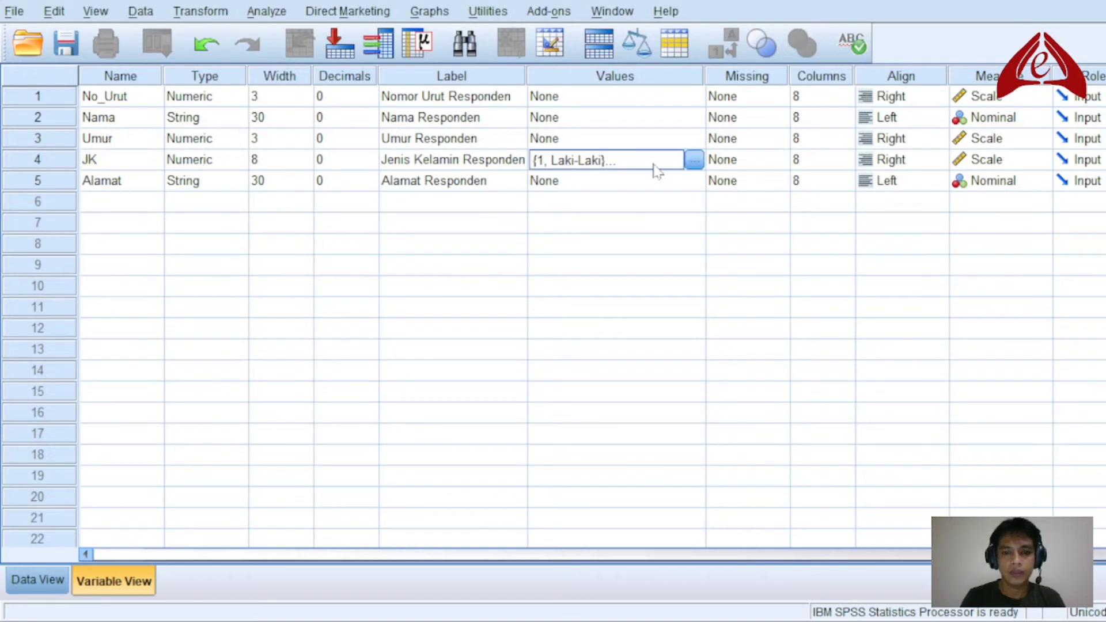
{"action": "left_click", "coordinate": [694, 164]}
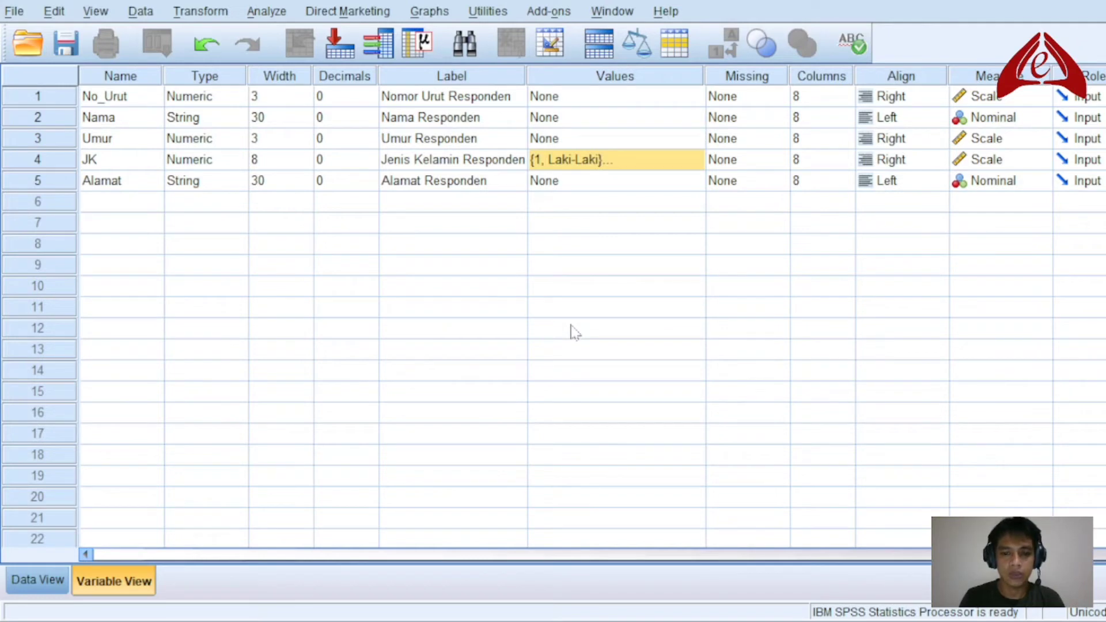
{"action": "key", "text": "F2"}
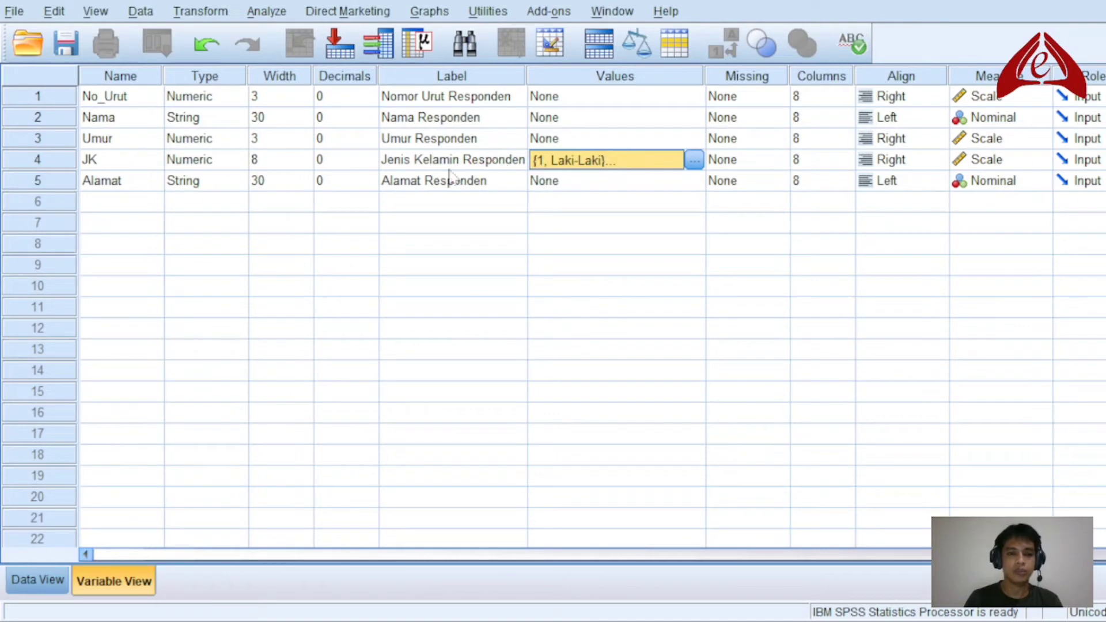
{"action": "left_click", "coordinate": [236, 163]}
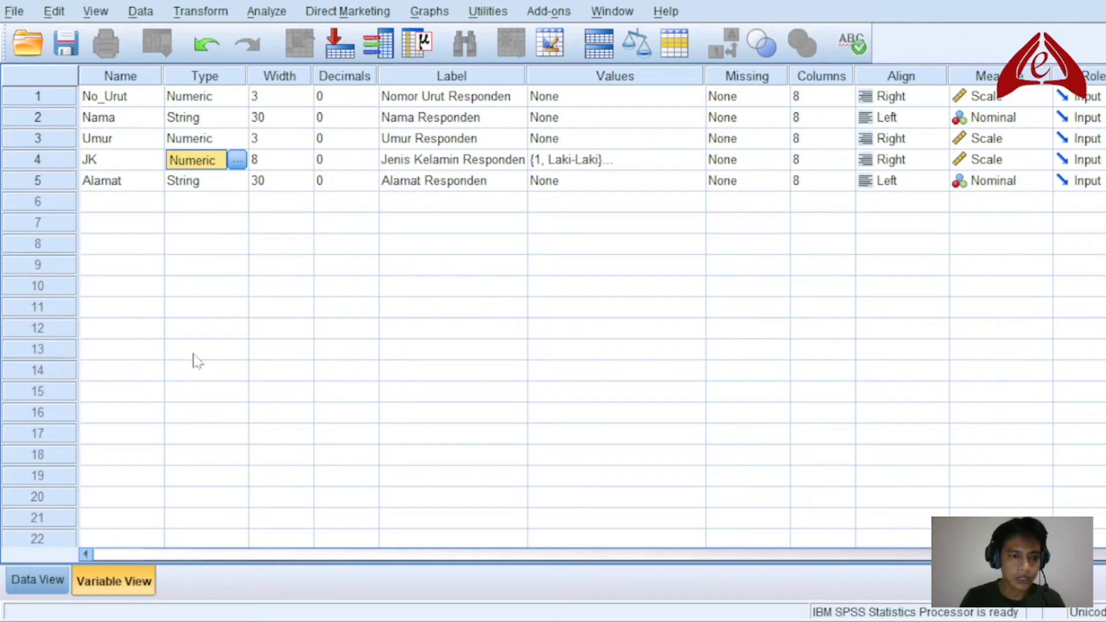
Switch from the variable definitions to the Data View of the dataset
{"action": "left_click", "coordinate": [133, 205]}
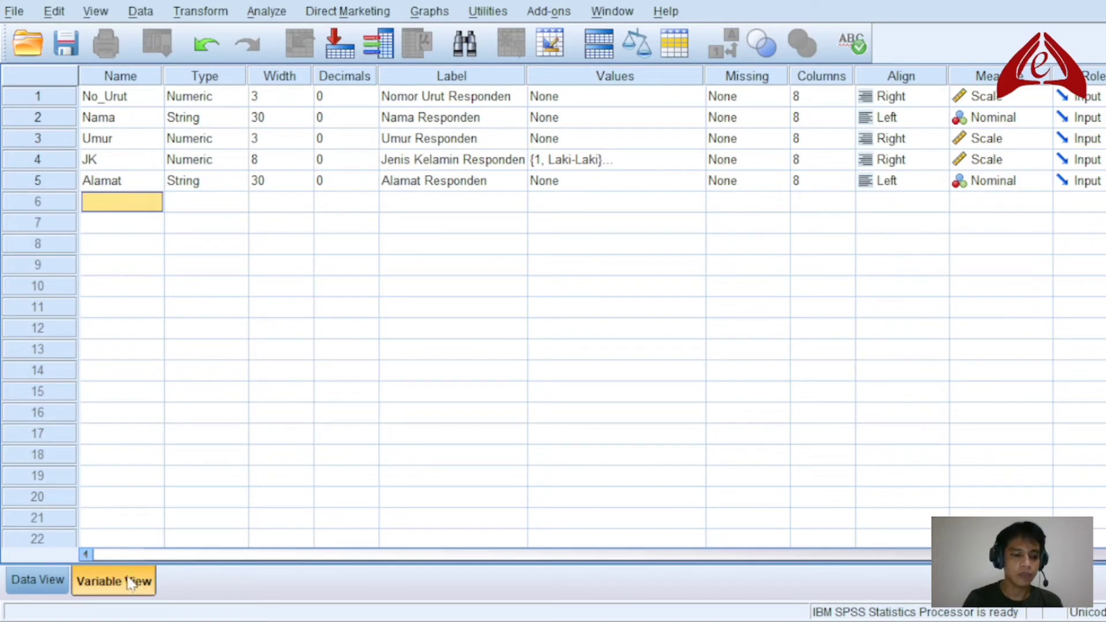
{"action": "left_click", "coordinate": [38, 581]}
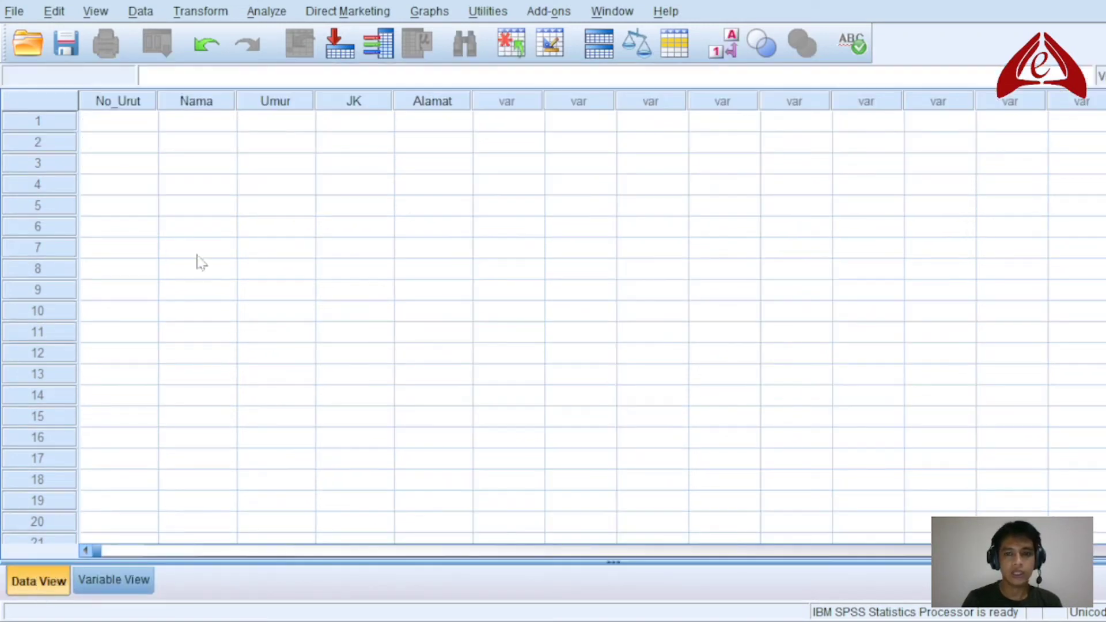
Examine the No_Urut, Nama, Umur, JK and Alamat columns and the empty case rows of the dataset
{"action": "mouse_move", "coordinate": [110, 107]}
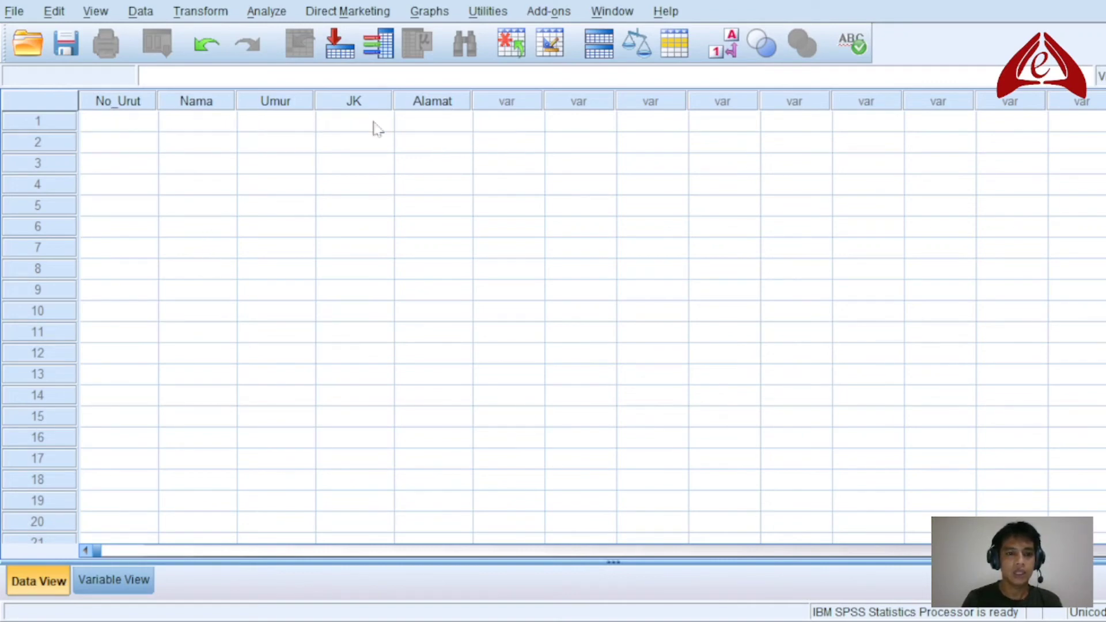
{"action": "left_click", "coordinate": [109, 110]}
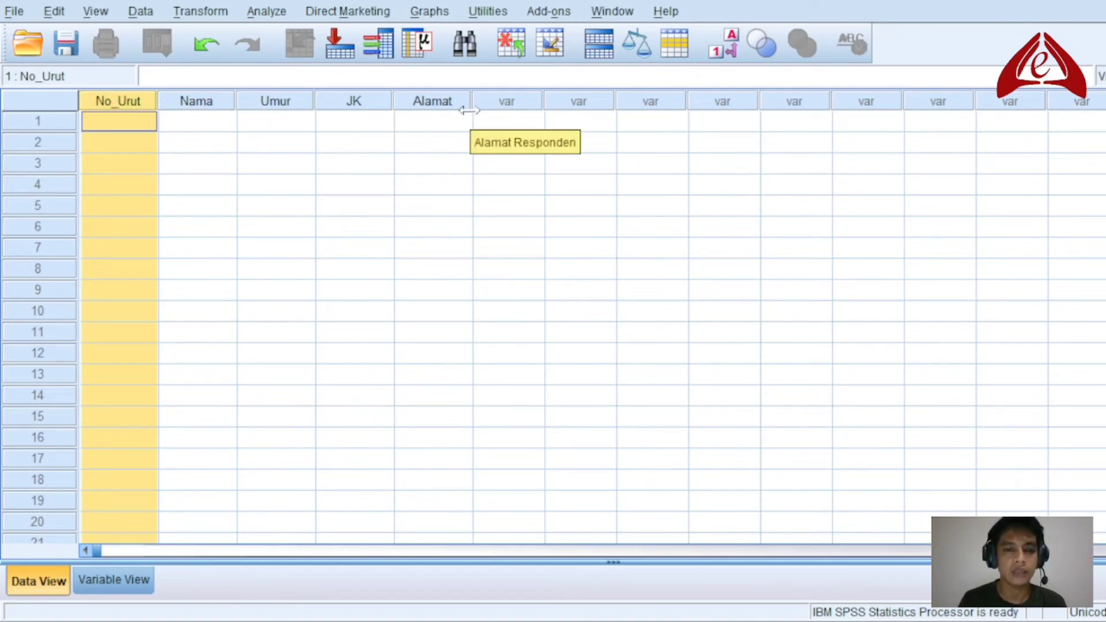
{"action": "left_click", "coordinate": [214, 107]}
{"action": "left_click", "coordinate": [290, 107]}
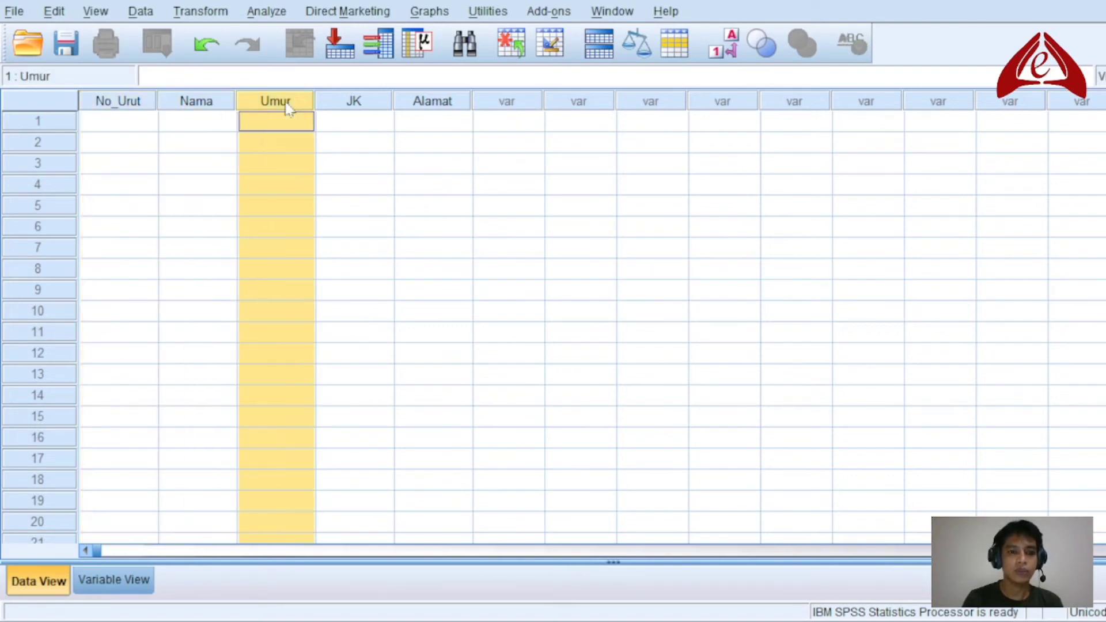
{"action": "left_click", "coordinate": [366, 105]}
{"action": "left_click", "coordinate": [444, 103]}
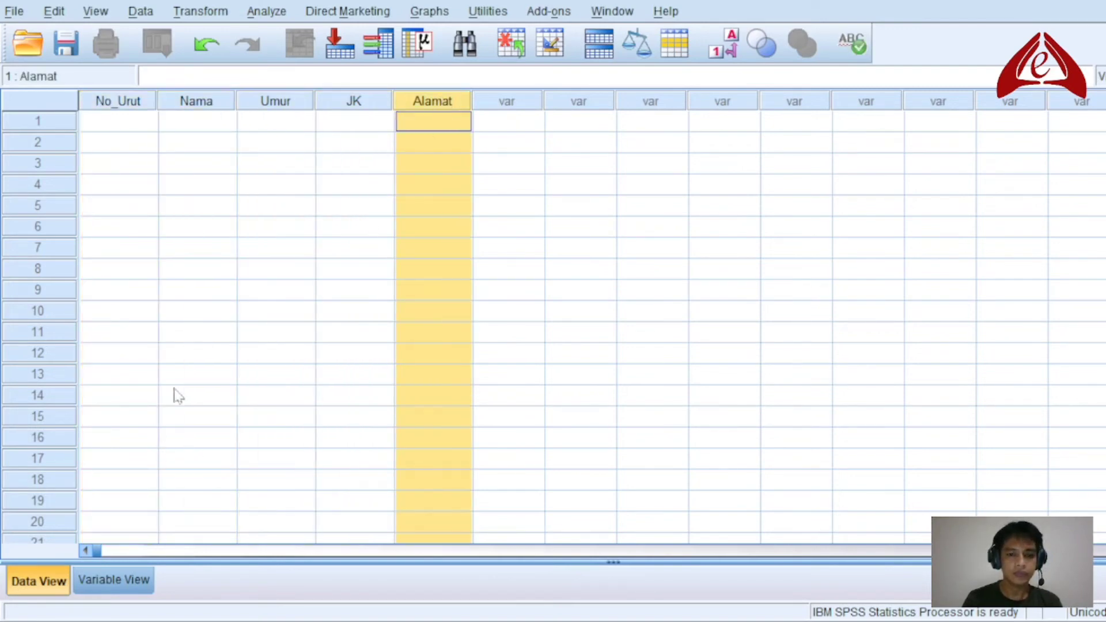
{"action": "scroll", "coordinate": [345, 432], "scroll_direction": "down", "scroll_amount": 2}
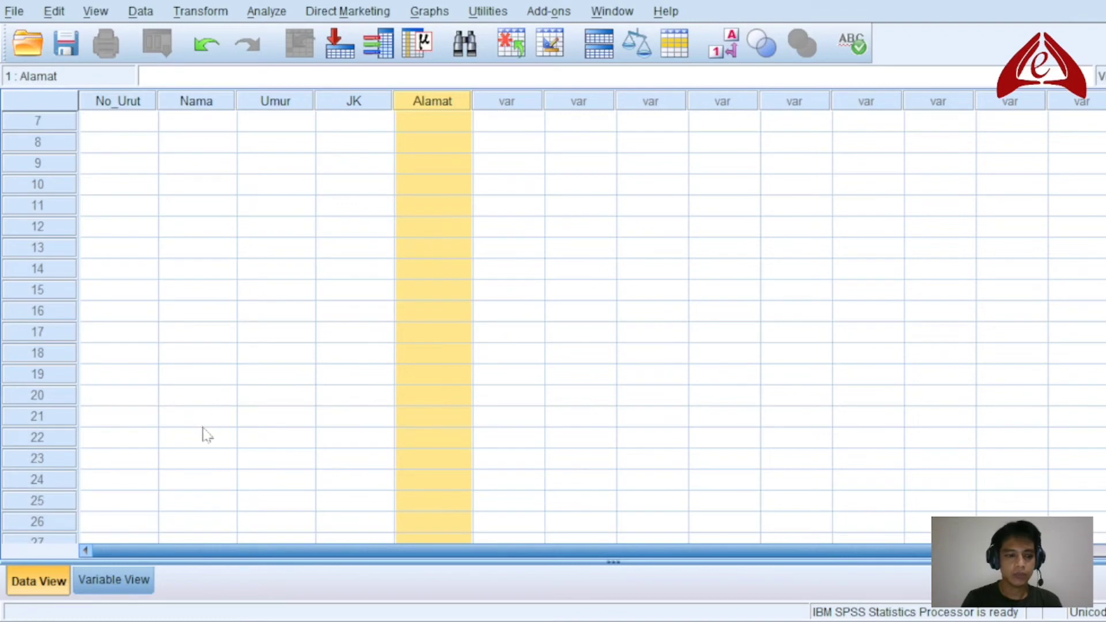
{"action": "scroll", "coordinate": [206, 429], "scroll_direction": "up", "scroll_amount": 2}
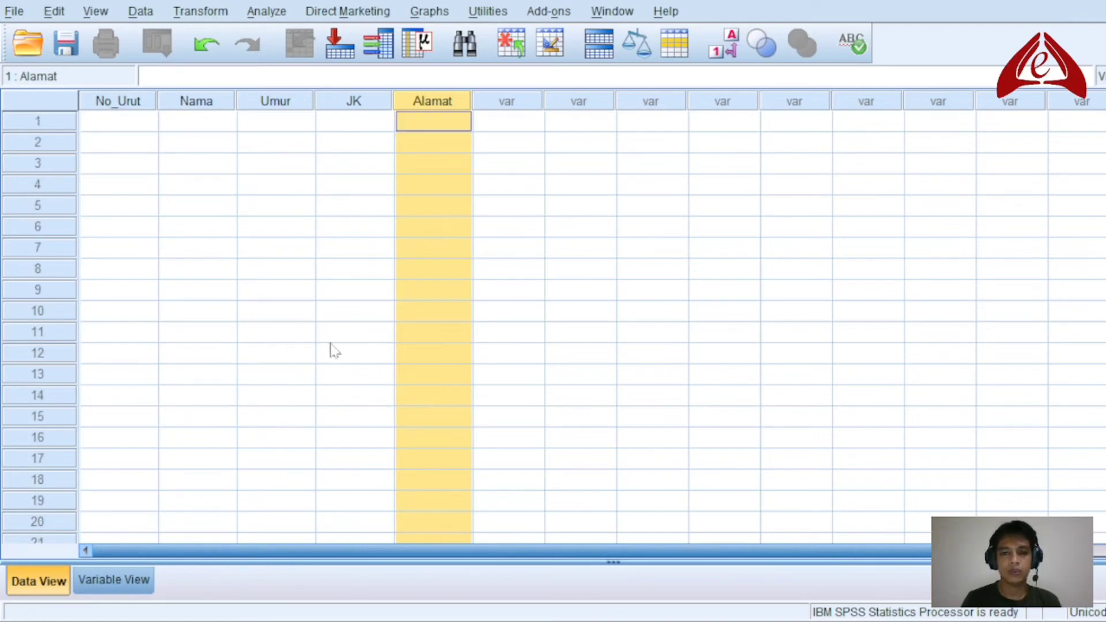
{"action": "left_click", "coordinate": [128, 122]}
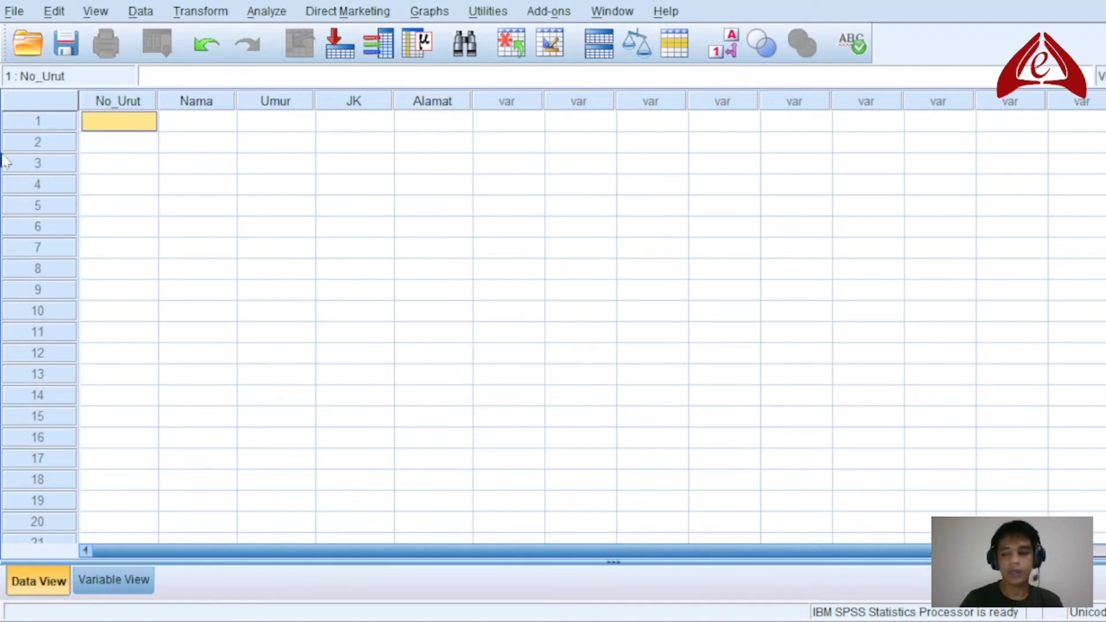
{"action": "left_click", "coordinate": [116, 151]}
{"action": "left_click", "coordinate": [114, 125]}
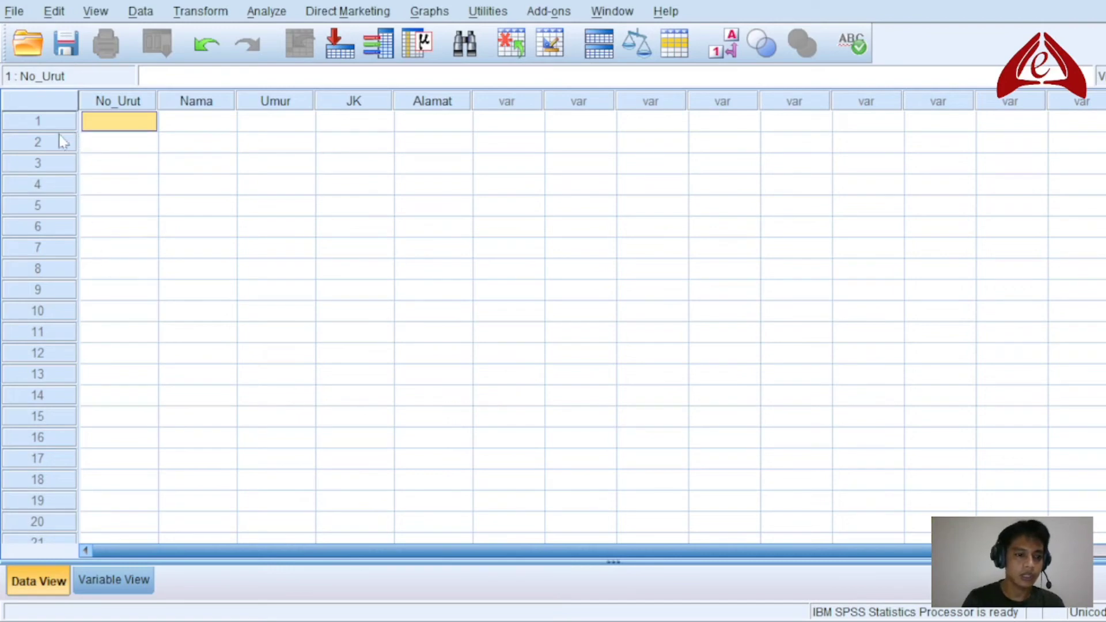
{"action": "scroll", "coordinate": [63, 143], "scroll_direction": "down", "scroll_amount": 4}
{"action": "scroll", "coordinate": [113, 266], "scroll_direction": "up", "scroll_amount": 4}
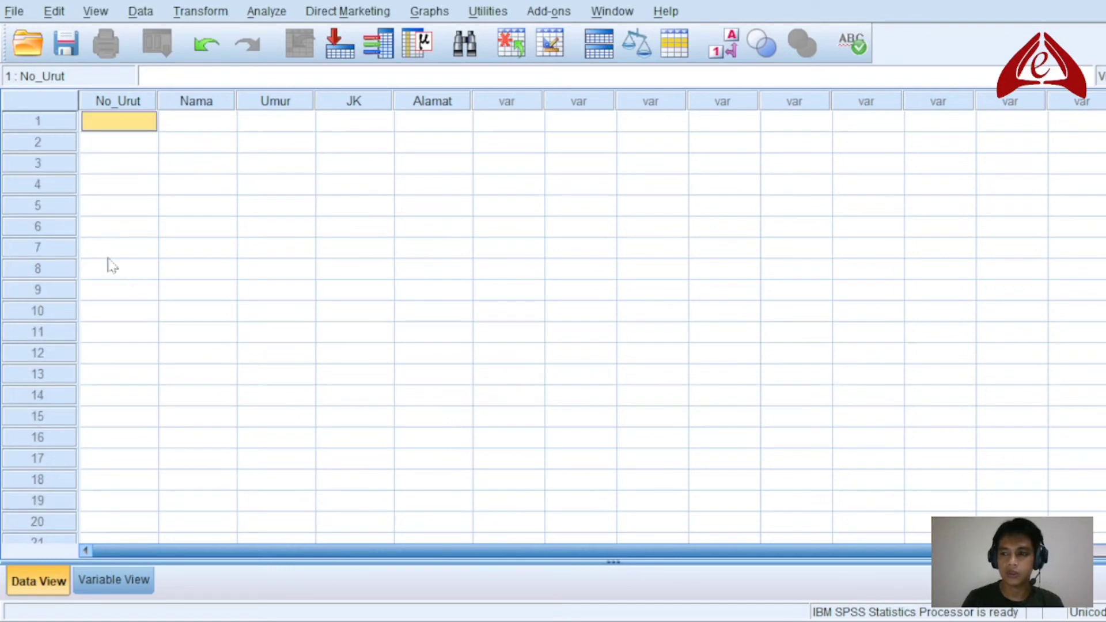
{"action": "scroll", "coordinate": [109, 288], "scroll_direction": "down", "scroll_amount": 6}
{"action": "scroll", "coordinate": [123, 313], "scroll_direction": "up", "scroll_amount": 6}
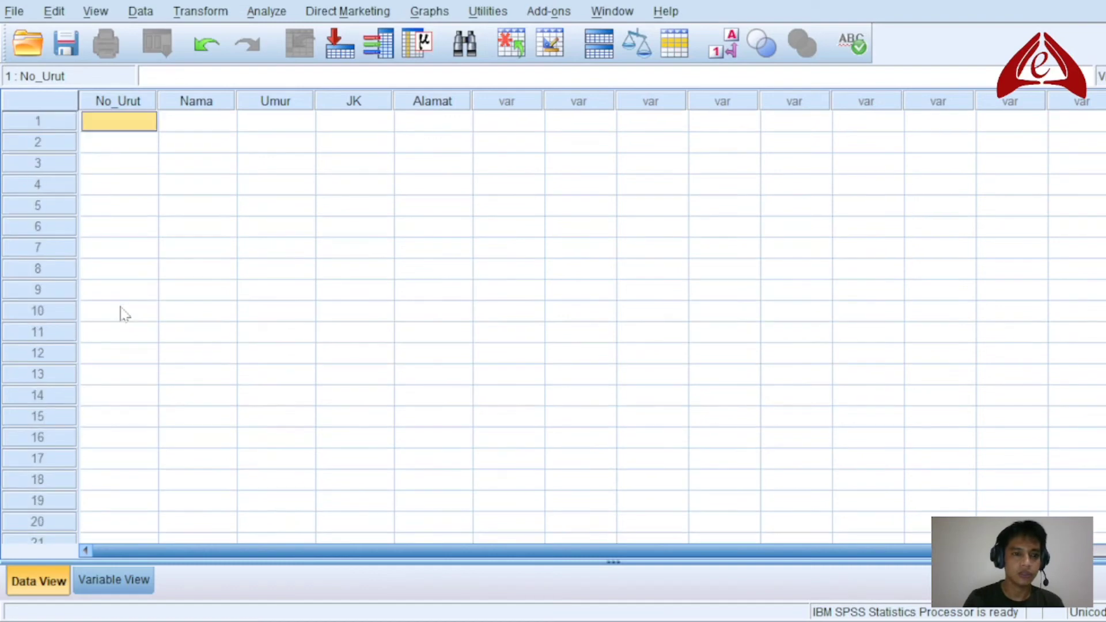
Enter 1 as the No_Urut value of the first case
{"action": "left_click", "coordinate": [138, 144]}
{"action": "left_click", "coordinate": [139, 128]}
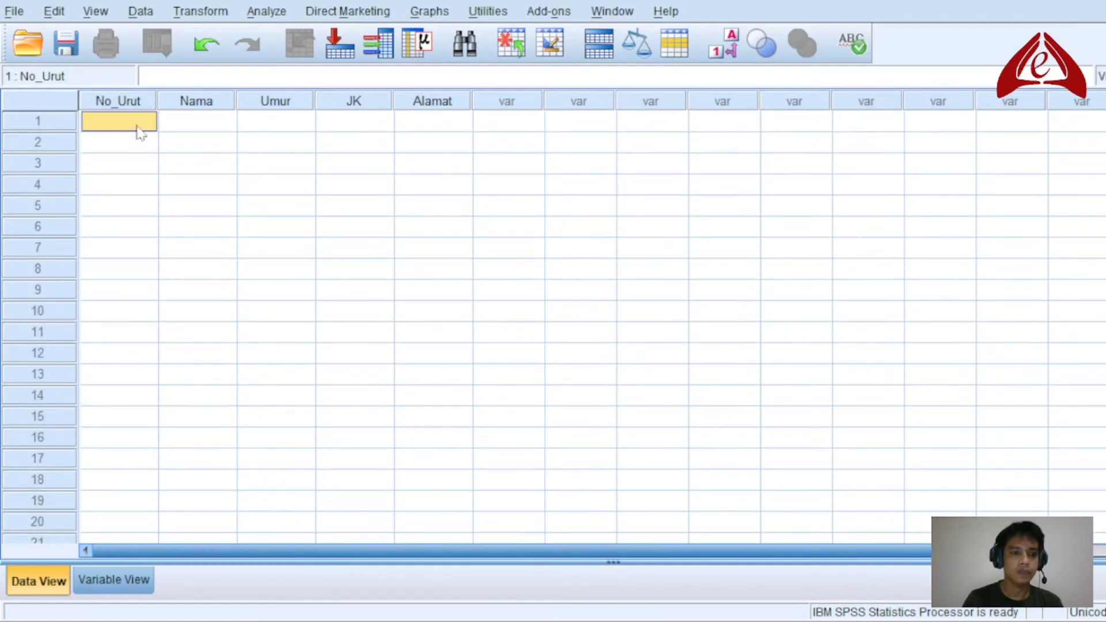
{"action": "type", "text": "1"}
{"action": "key", "text": "Tab"}
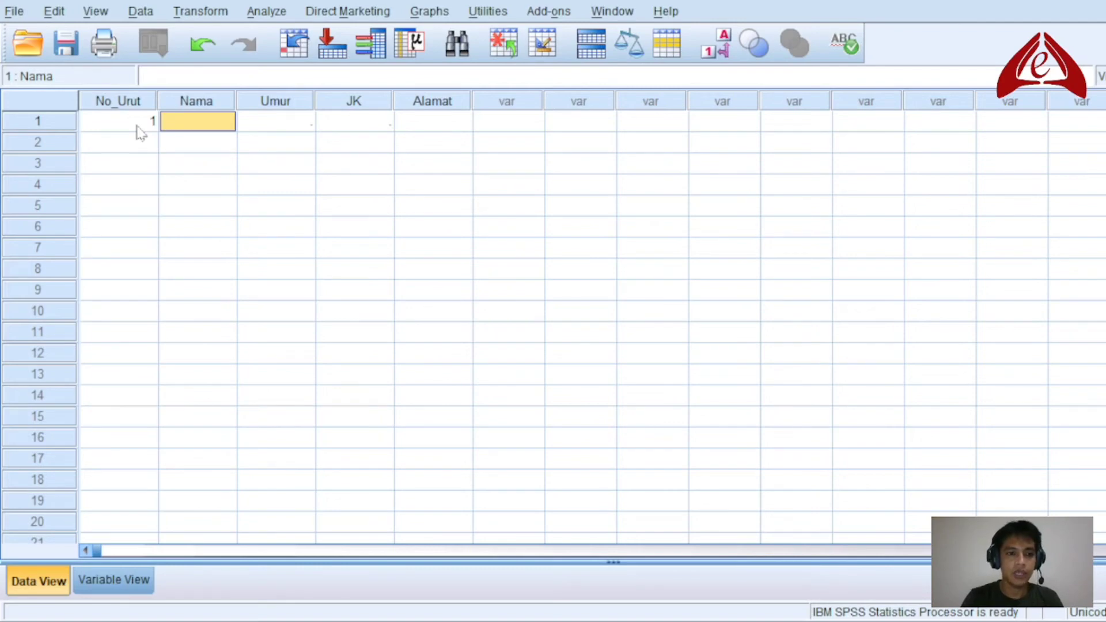
{"action": "type", "text": "DS"}
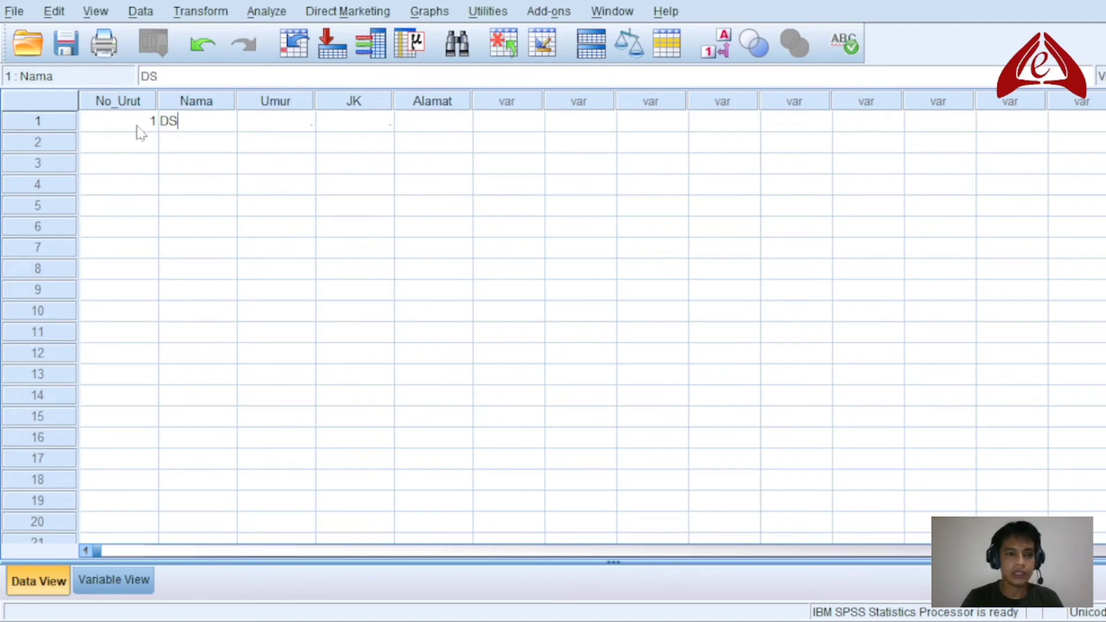
{"action": "key", "text": "Tab"}
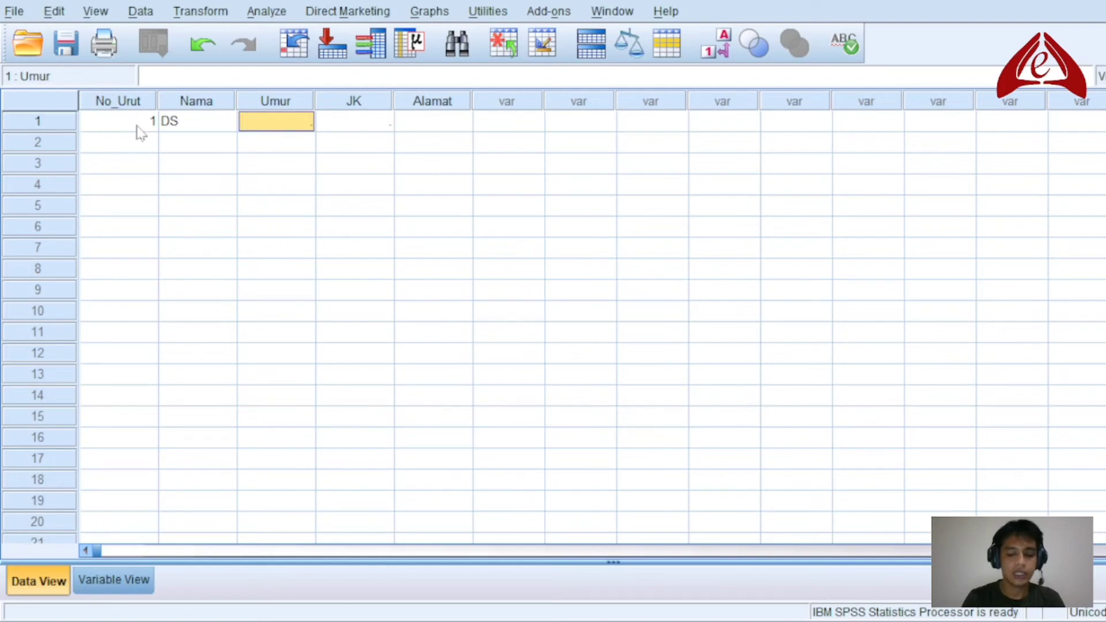
{"action": "key", "text": "Left"}
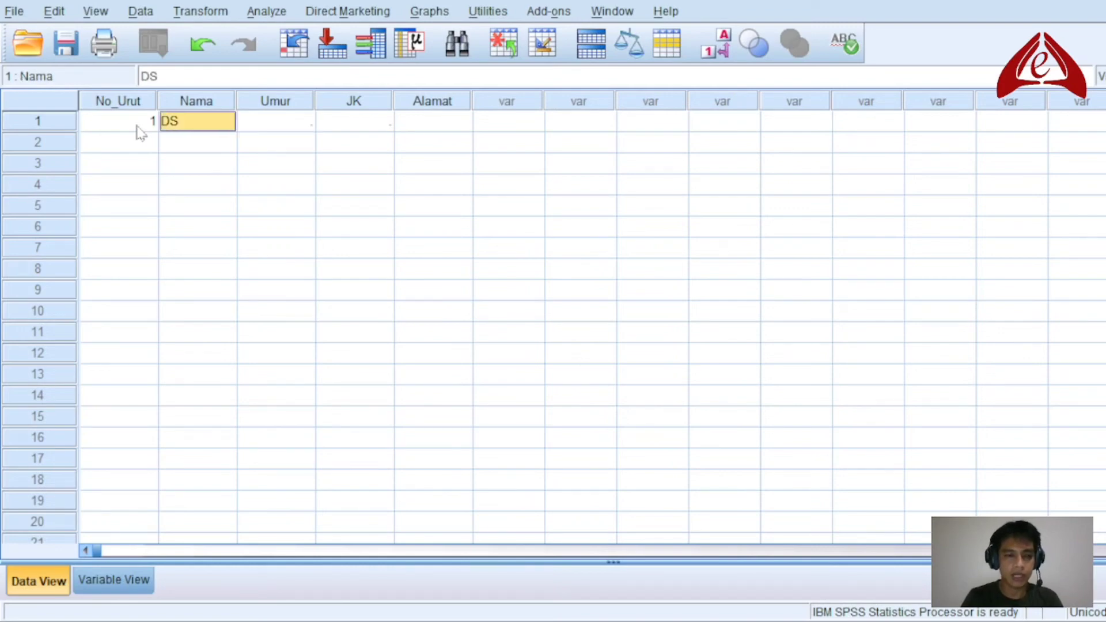
Enter the respondent's full name as the Nama value of the first case
{"action": "type", "text": "De"}
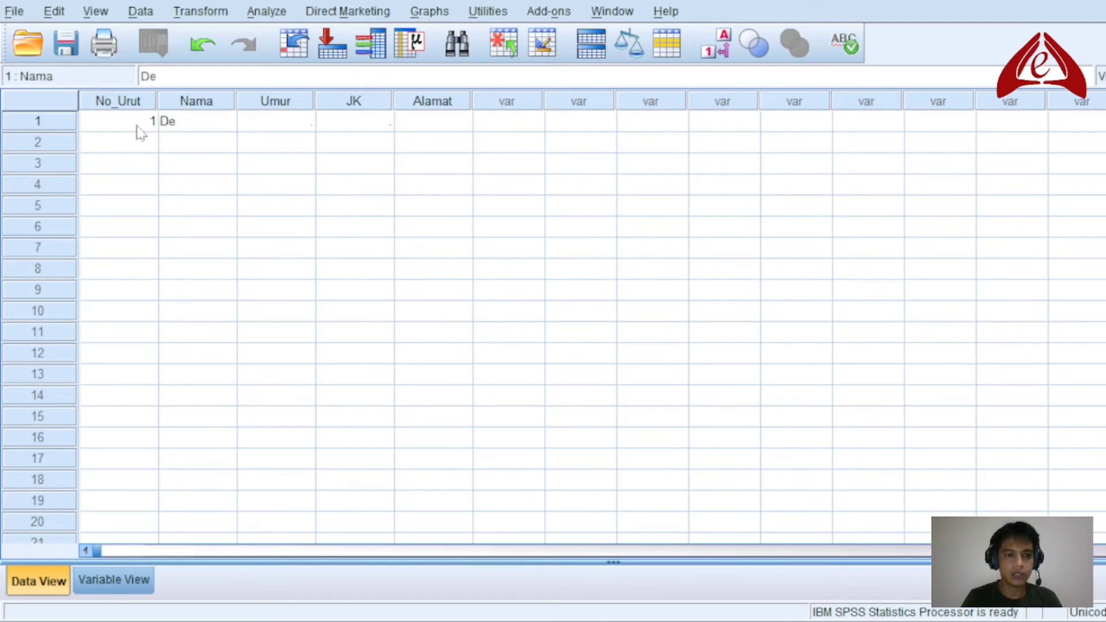
{"action": "type", "text": "si Kuma"}
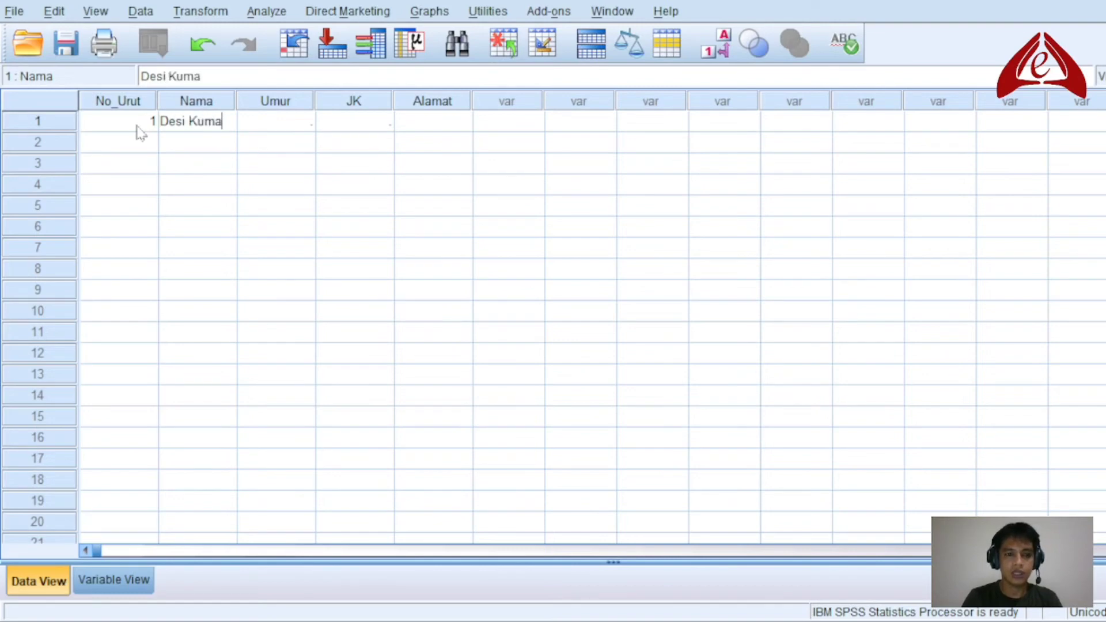
{"action": "type", "text": "lasari"}
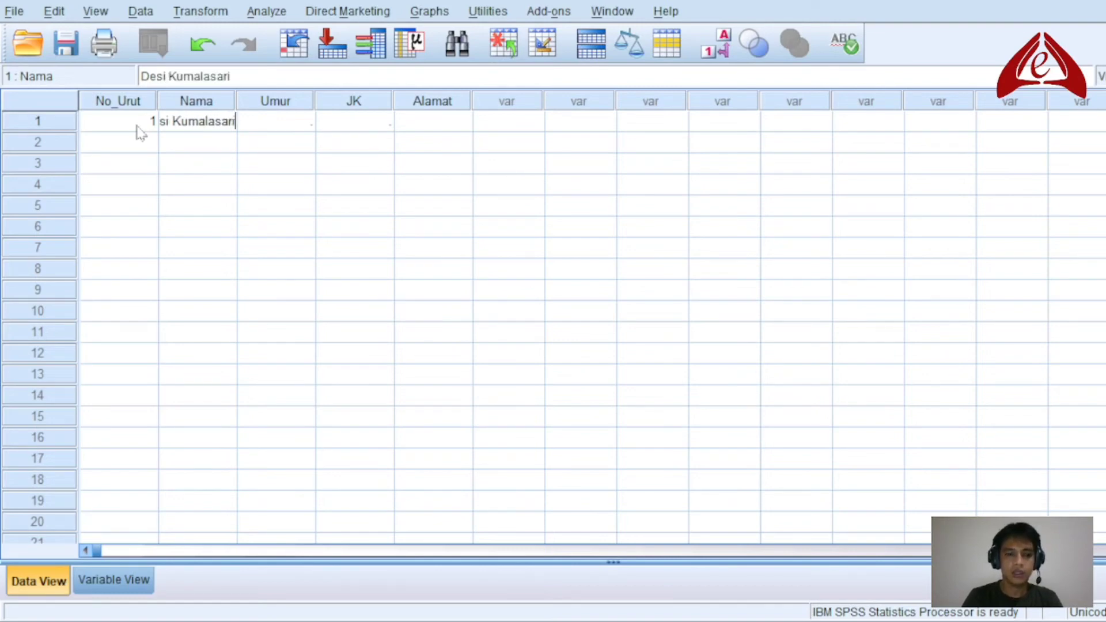
{"action": "key", "text": "Return"}
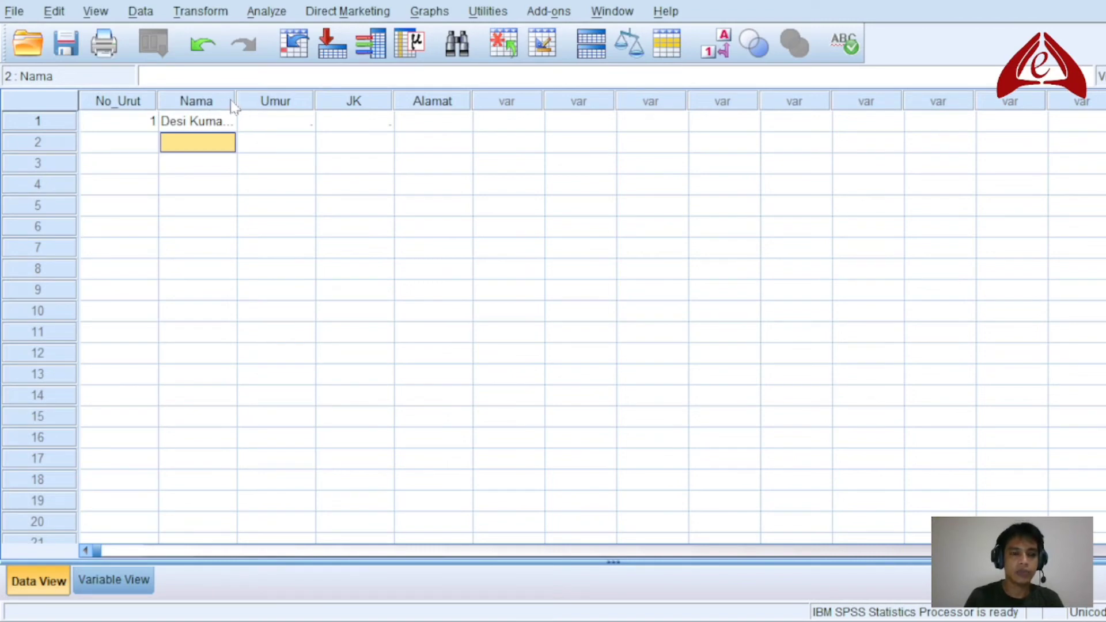
Widen the Nama column to about 16 characters and the Umur column to about 14 characters
{"action": "left_click_drag", "start_coordinate": [235, 101], "coordinate": [306, 100]}
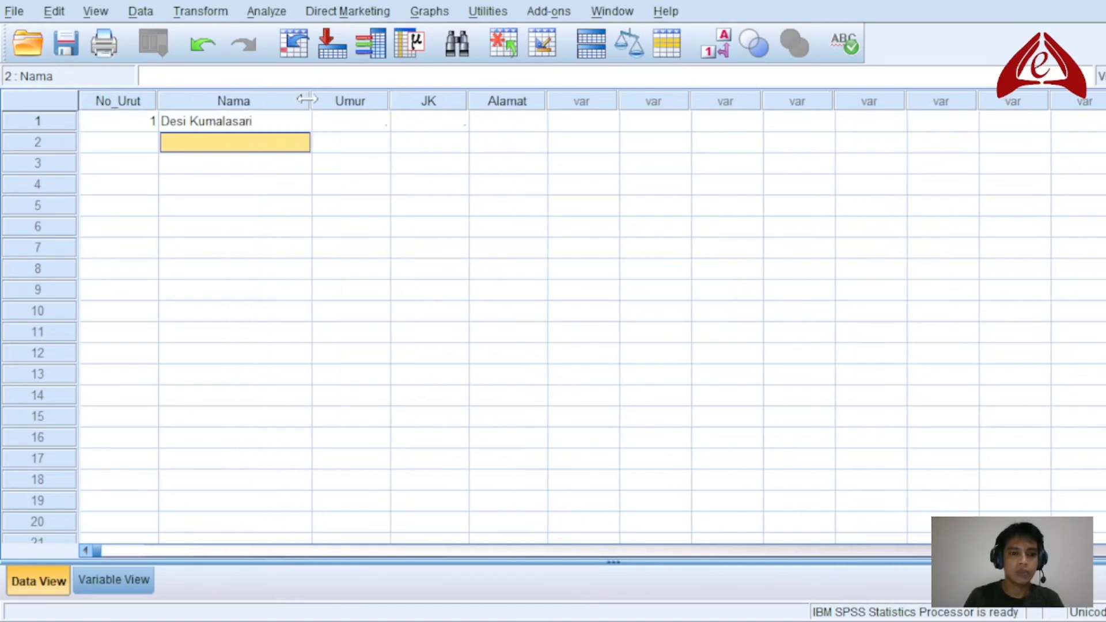
{"action": "left_click", "coordinate": [259, 123]}
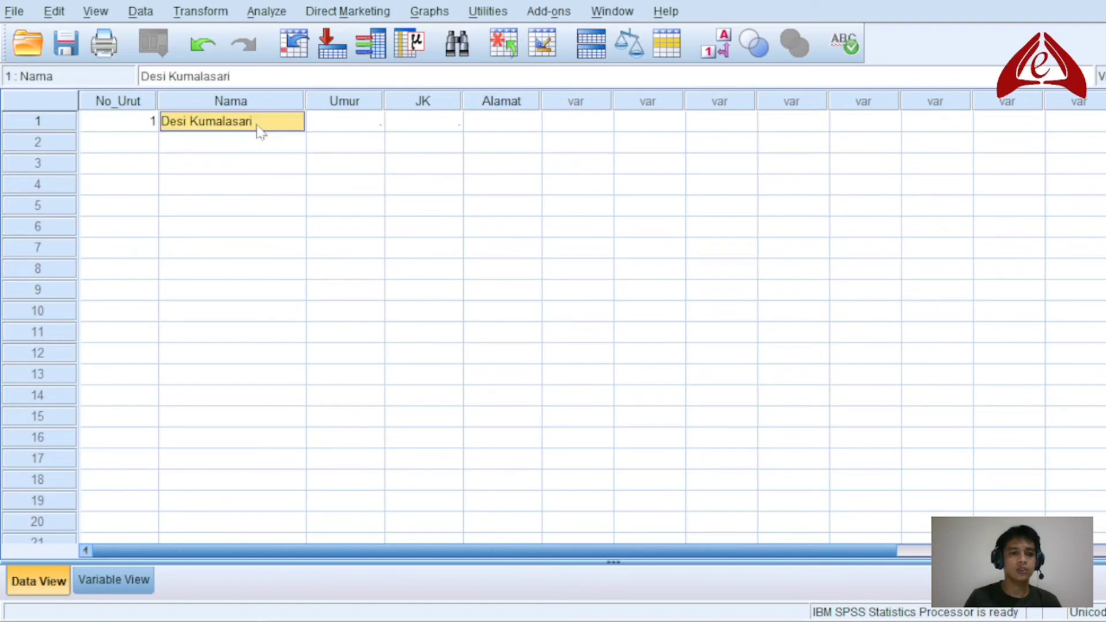
{"action": "left_click", "coordinate": [340, 127]}
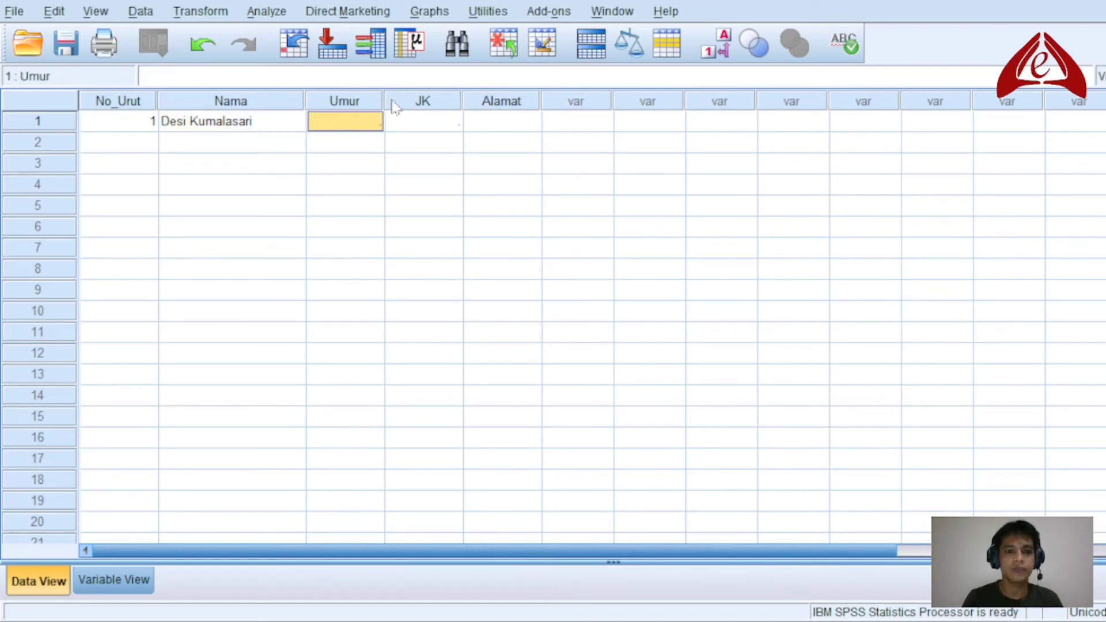
{"action": "left_click_drag", "start_coordinate": [381, 100], "coordinate": [436, 101]}
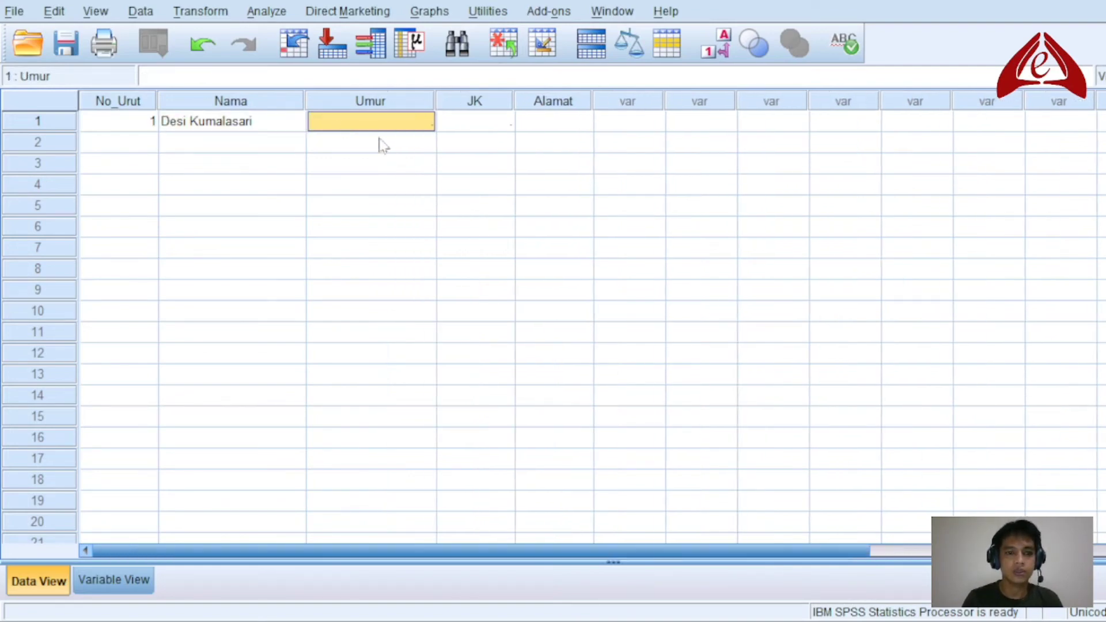
Enter 30 as the Umur value and the code 2 as the JK value of the first case
{"action": "left_click", "coordinate": [379, 140]}
{"action": "left_click", "coordinate": [376, 127]}
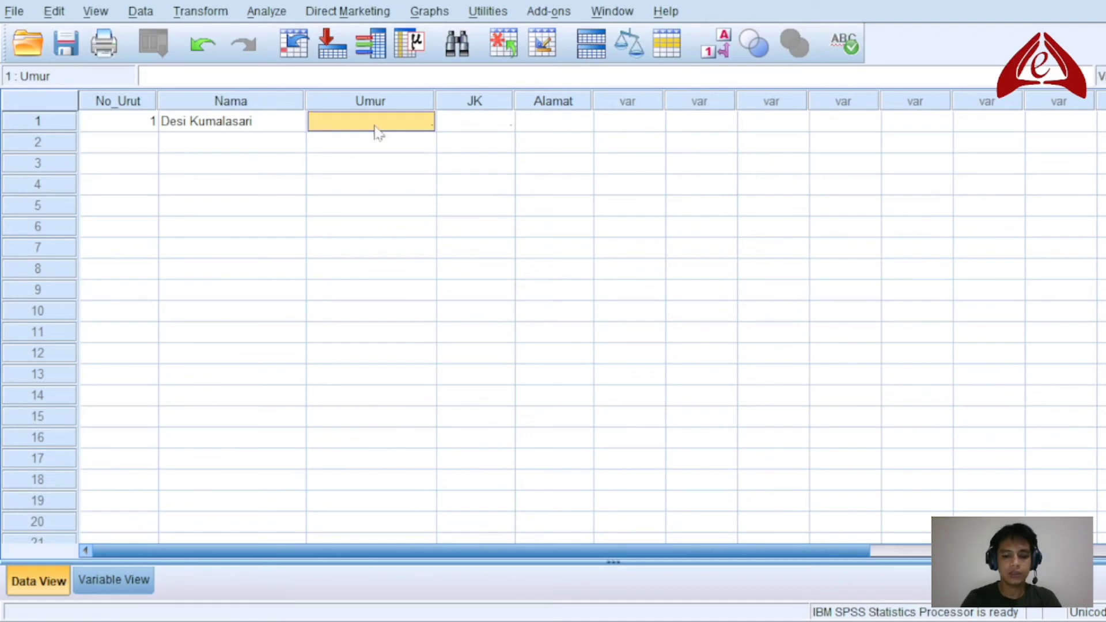
{"action": "type", "text": "30"}
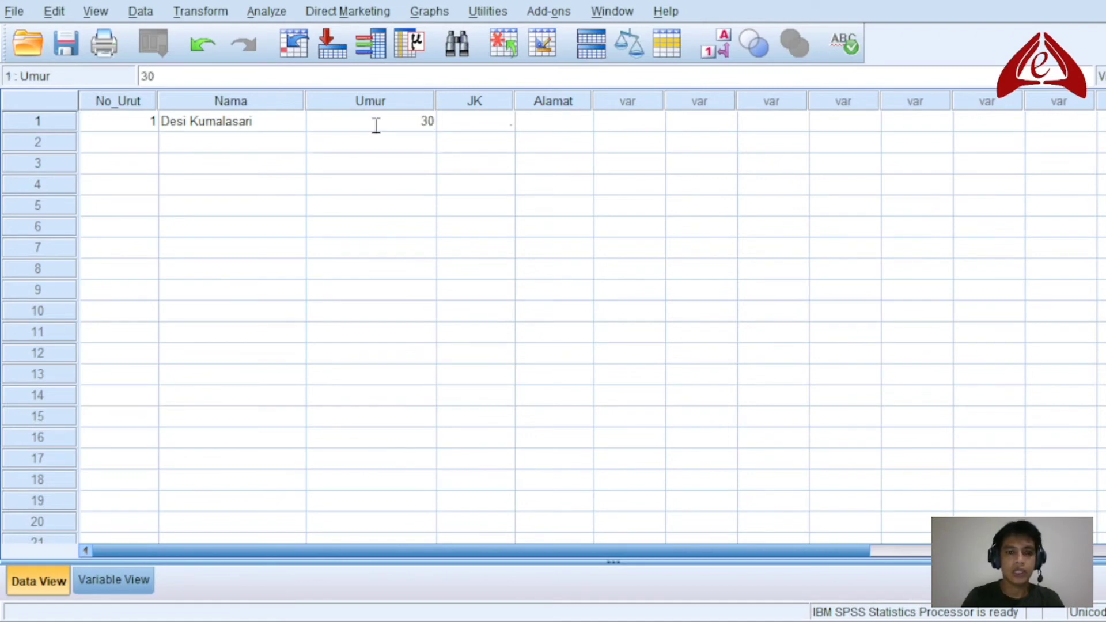
{"action": "key", "text": "Tab"}
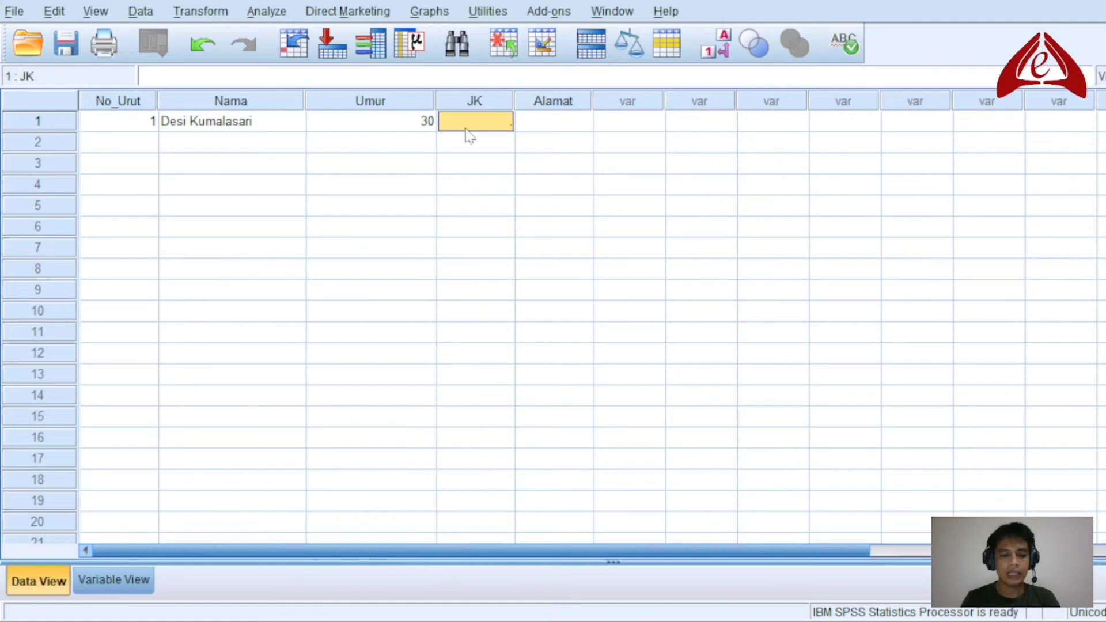
{"action": "type", "text": "2"}
{"action": "left_click", "coordinate": [489, 145]}
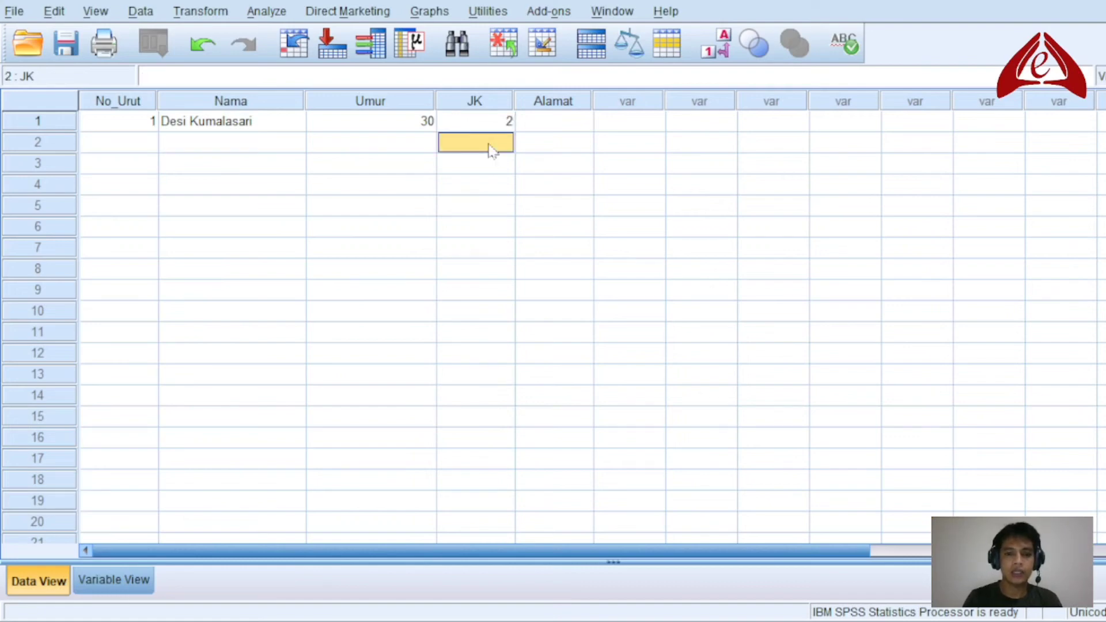
Check the value labels of JK in the variable definitions and return to the first case's JK value in the data
{"action": "left_click", "coordinate": [109, 582]}
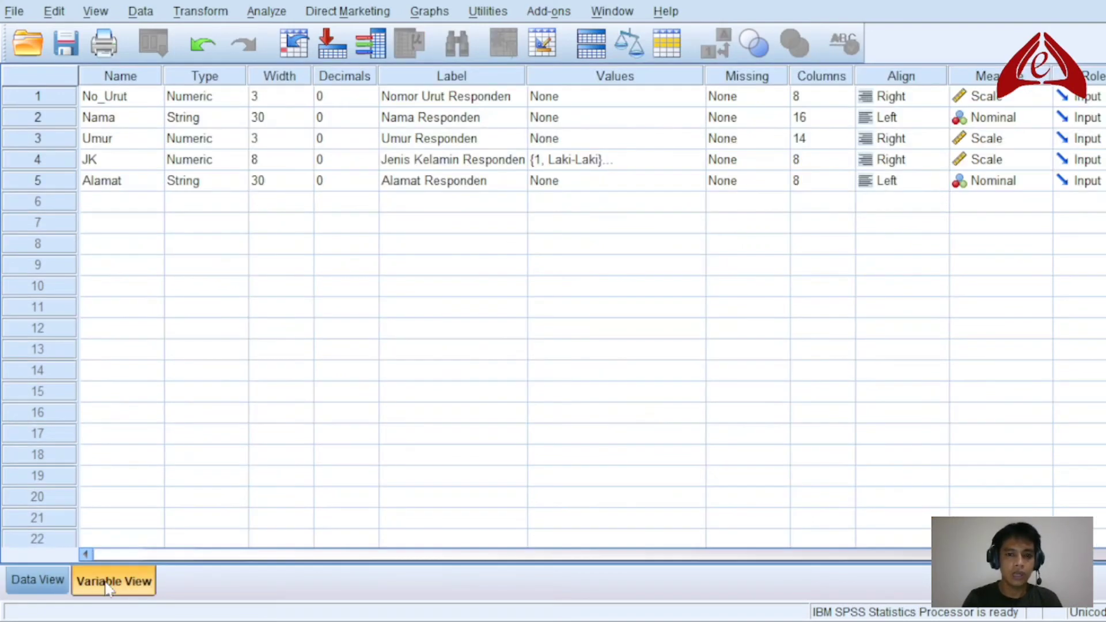
{"action": "left_click", "coordinate": [657, 161]}
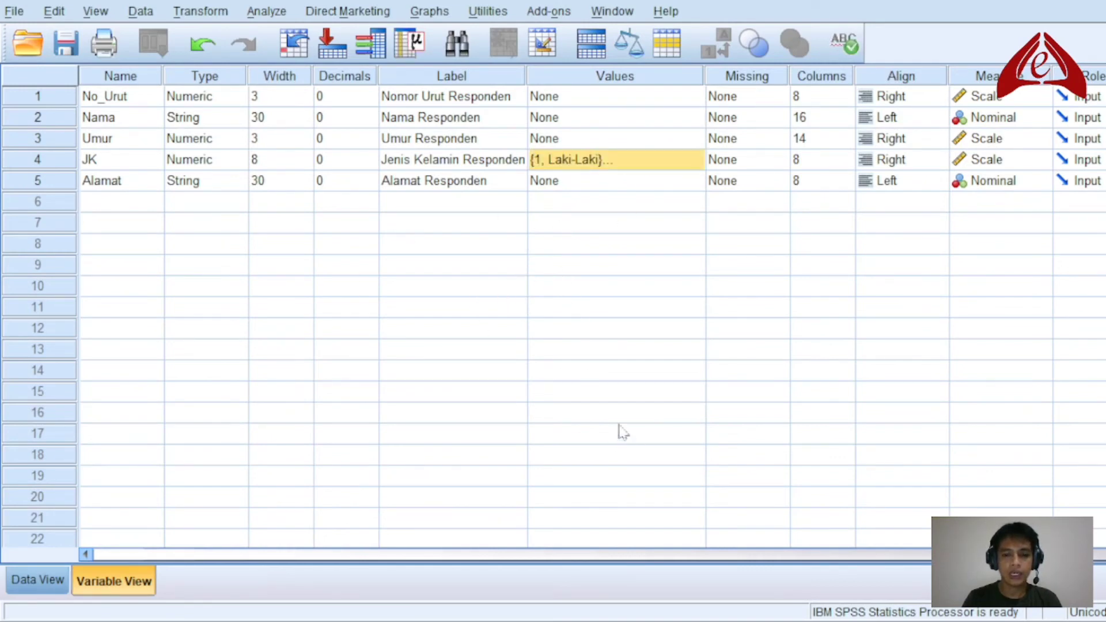
{"action": "left_click", "coordinate": [38, 582]}
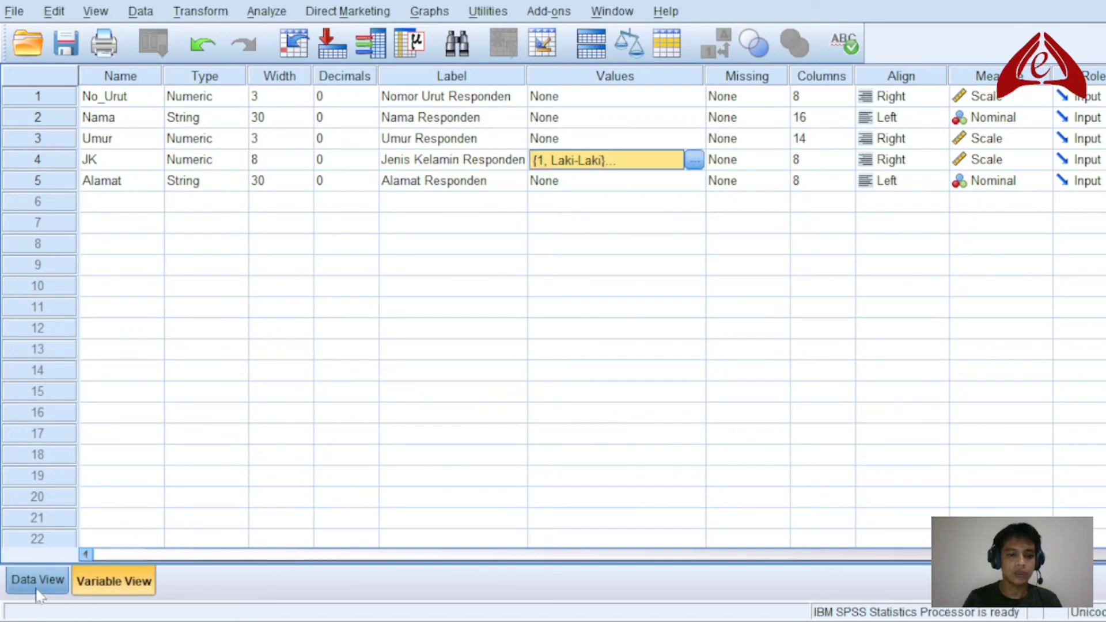
{"action": "left_click", "coordinate": [488, 124]}
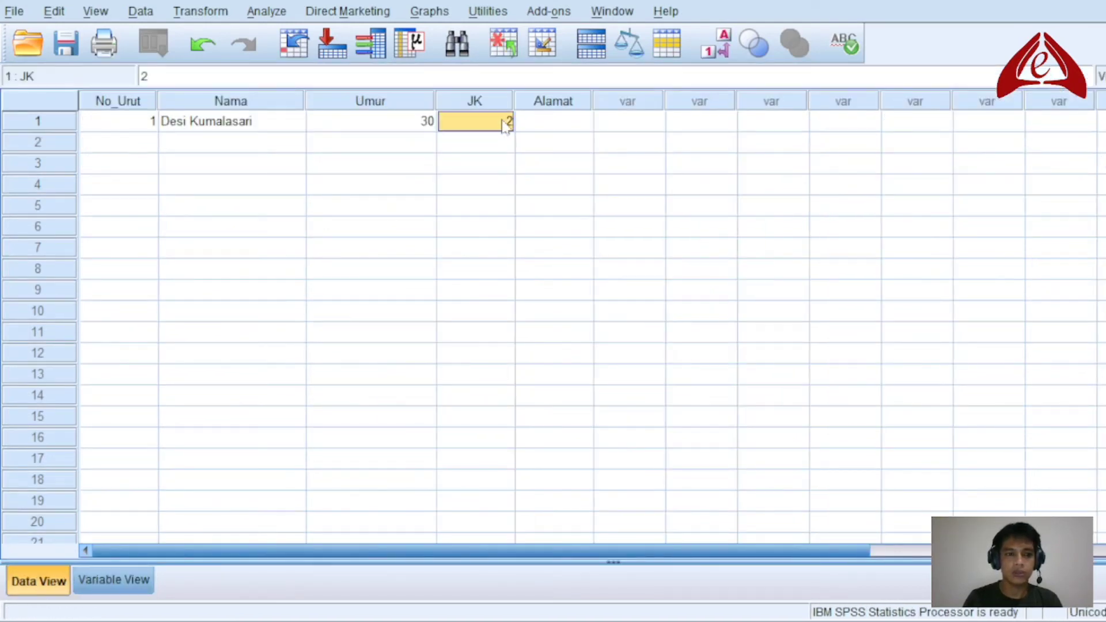
Enter the respondent's city as the Alamat value of the first case and widen the Alamat column
{"action": "left_click", "coordinate": [557, 126]}
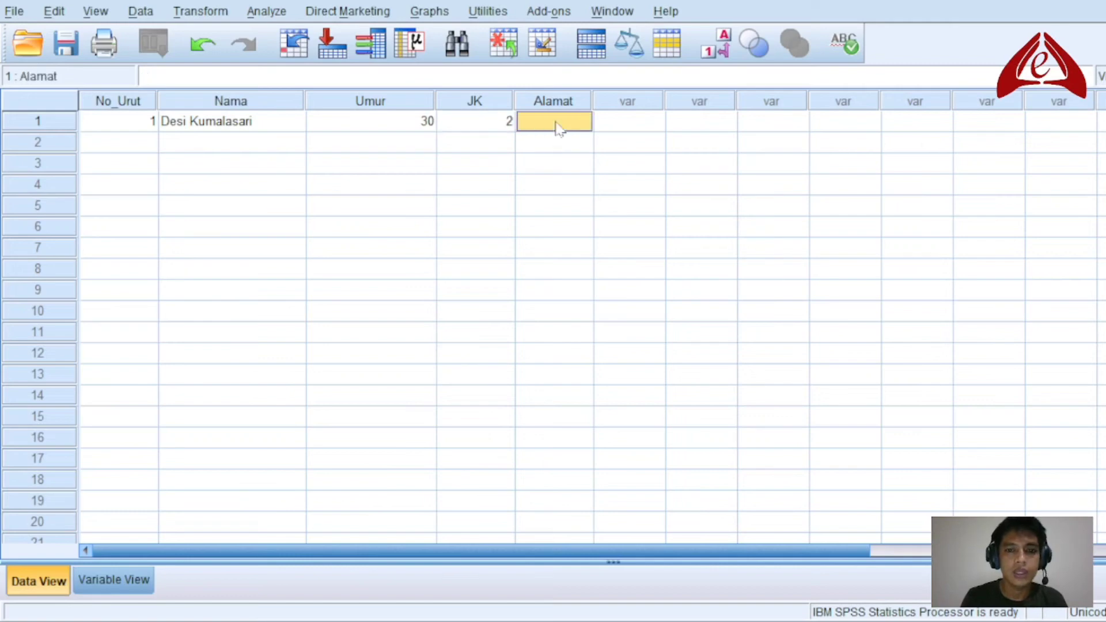
{"action": "double_click", "coordinate": [557, 127]}
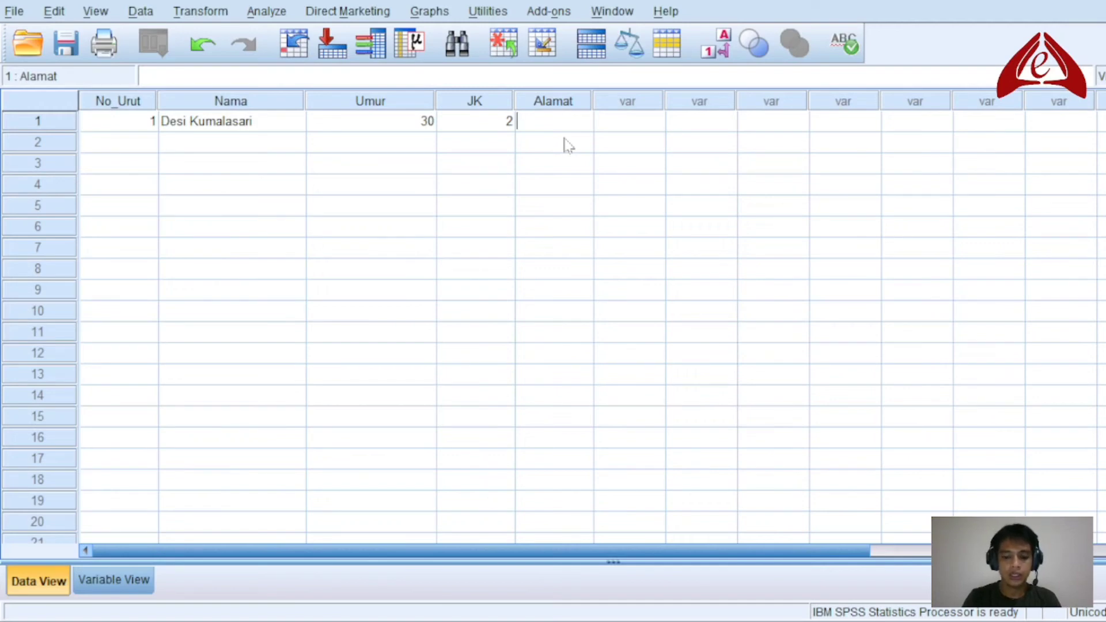
{"action": "type", "text": "Depok"}
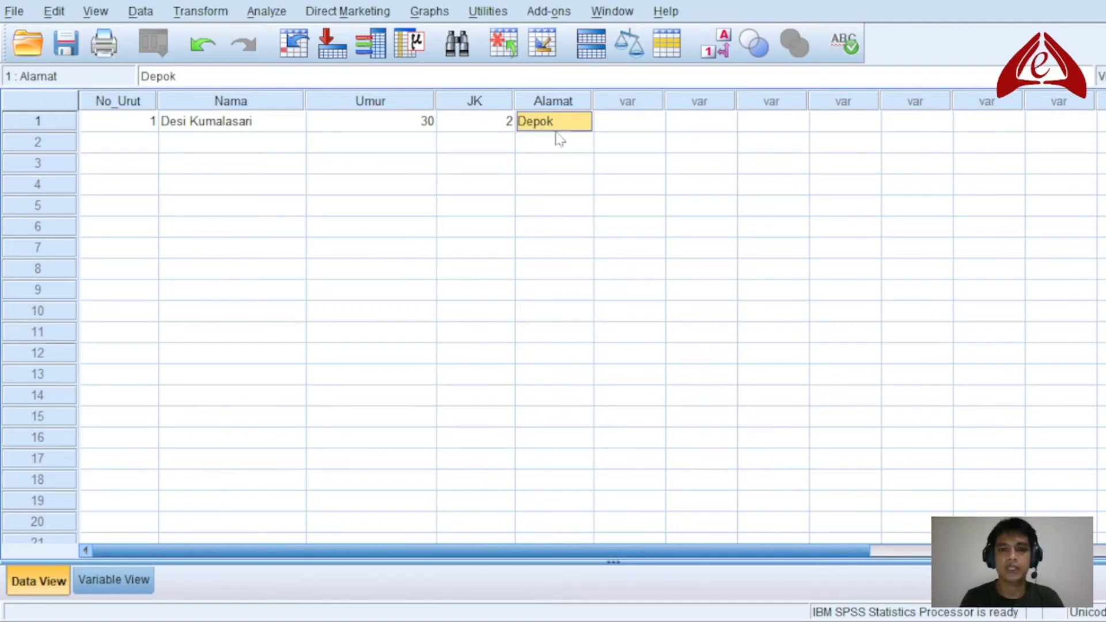
{"action": "left_click_drag", "start_coordinate": [593, 102], "coordinate": [636, 101]}
{"action": "left_click", "coordinate": [612, 174]}
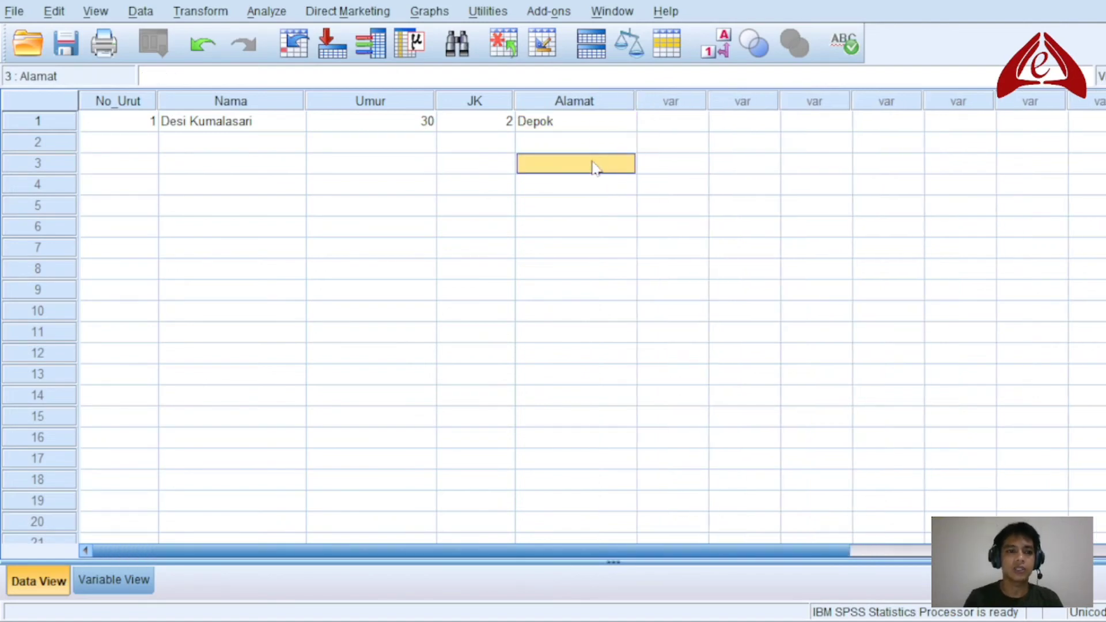
Start the second case with 2 as the No_Urut value and the respondent's name as the Nama value
{"action": "left_click", "coordinate": [143, 147]}
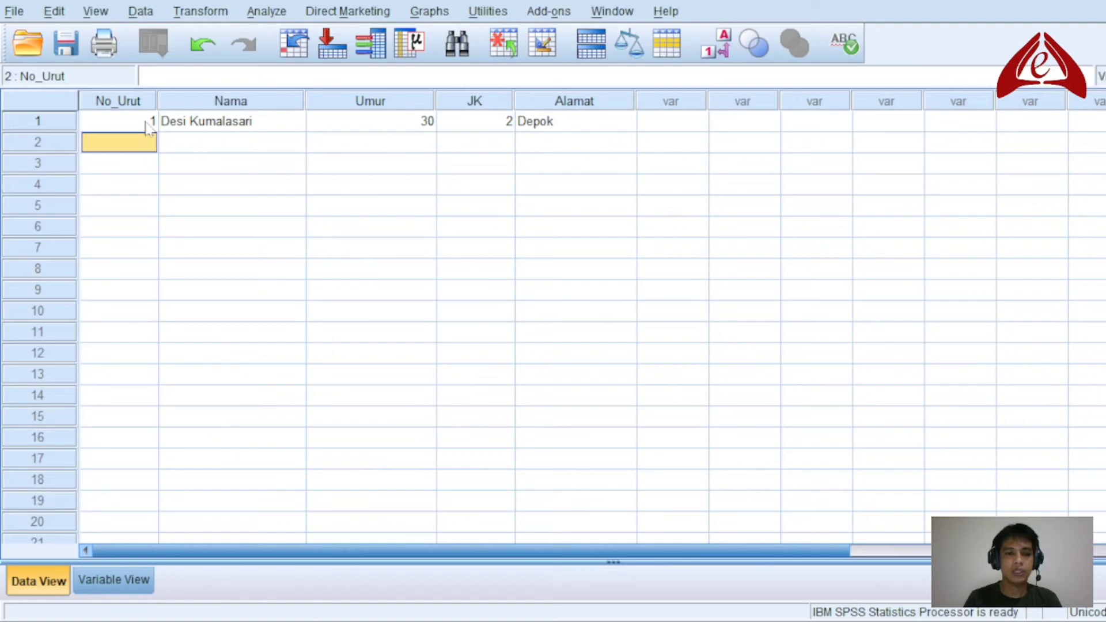
{"action": "left_click", "coordinate": [148, 128]}
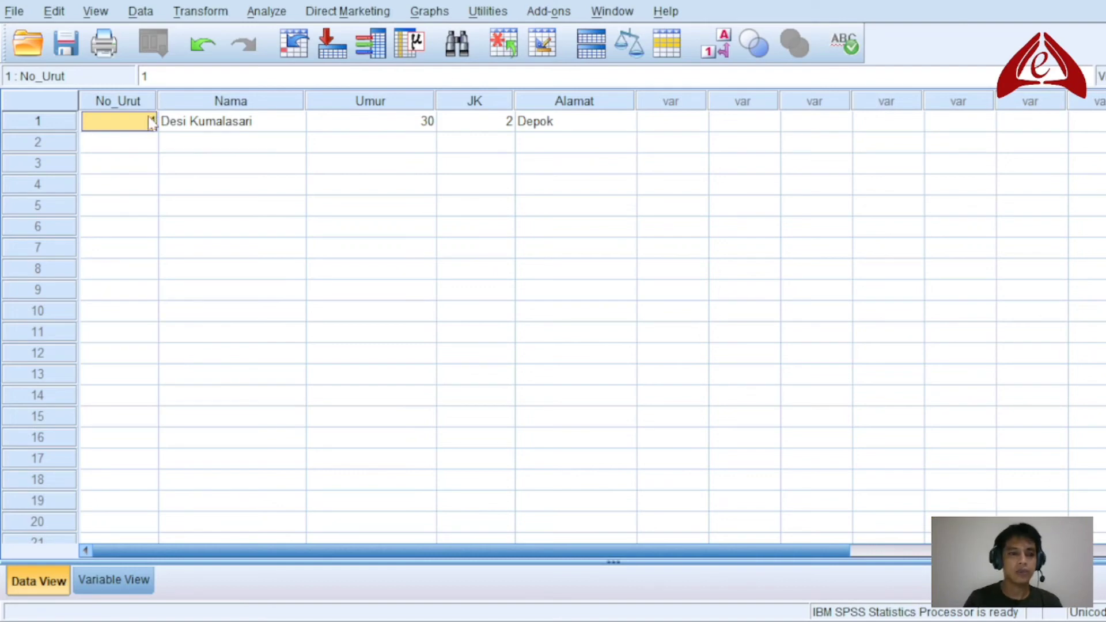
{"action": "left_click", "coordinate": [111, 142]}
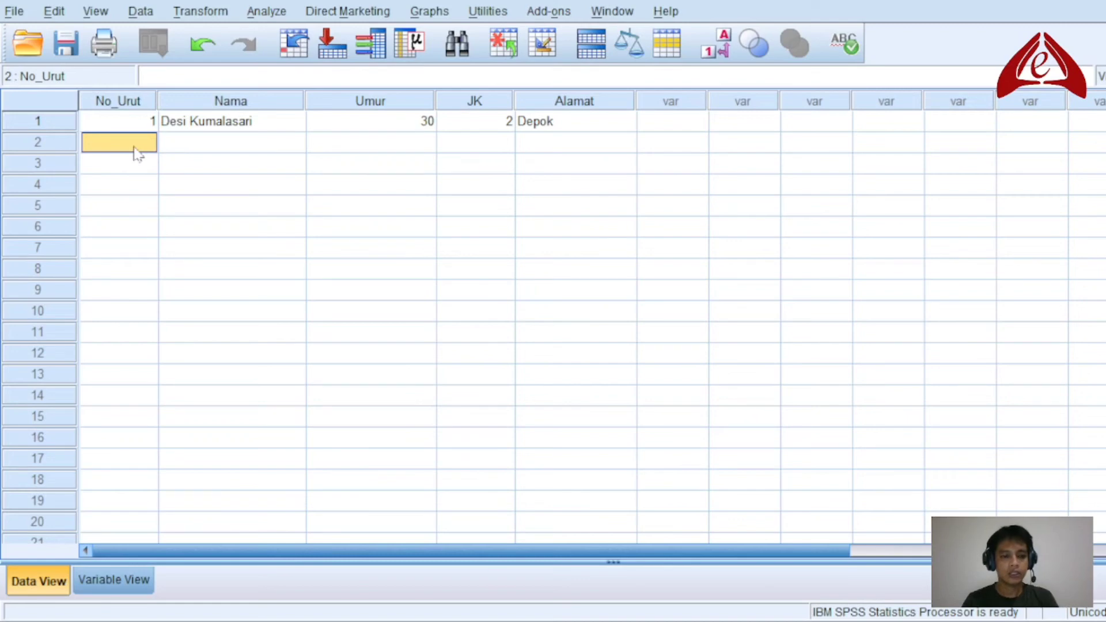
{"action": "type", "text": "2"}
{"action": "left_click", "coordinate": [202, 148]}
{"action": "left_click", "coordinate": [200, 146]}
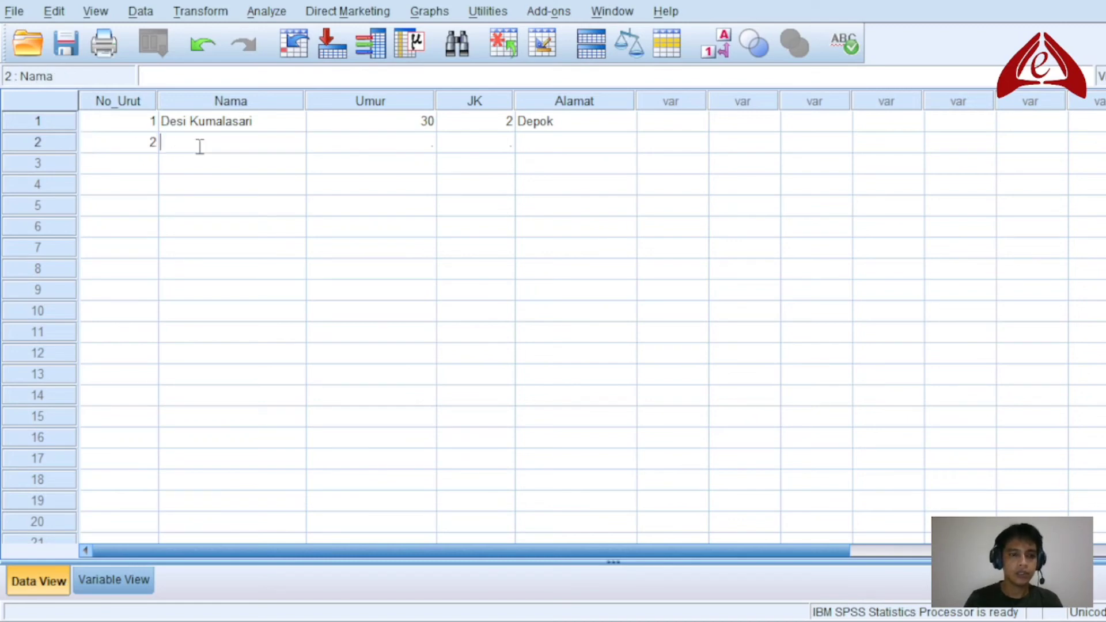
{"action": "type", "text": "Ak"}
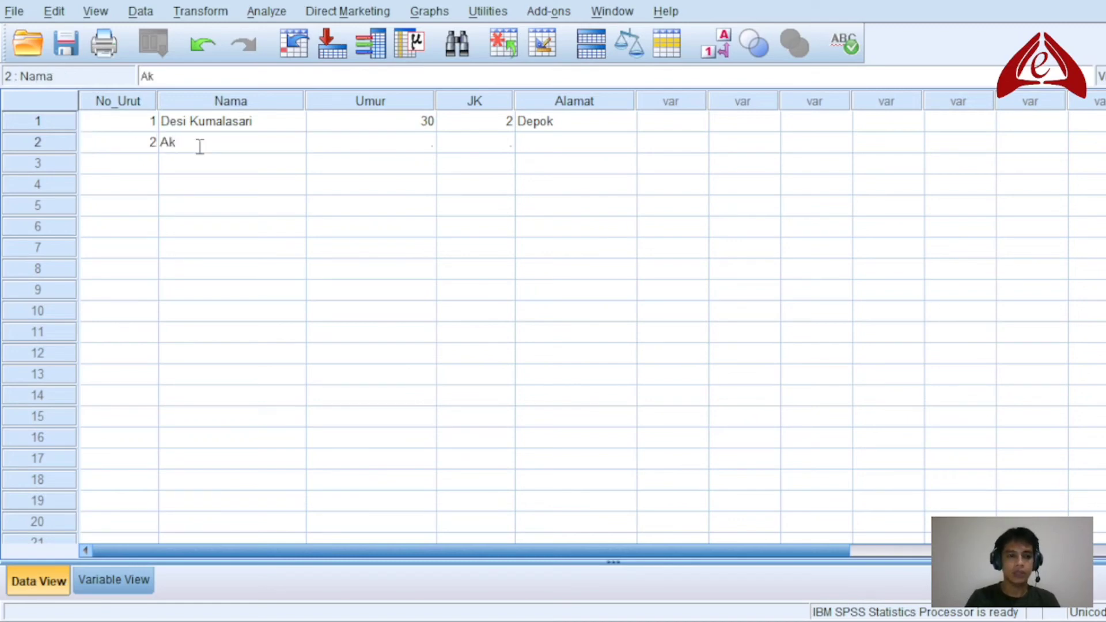
{"action": "type", "text": "mal"}
{"action": "left_click", "coordinate": [202, 150]}
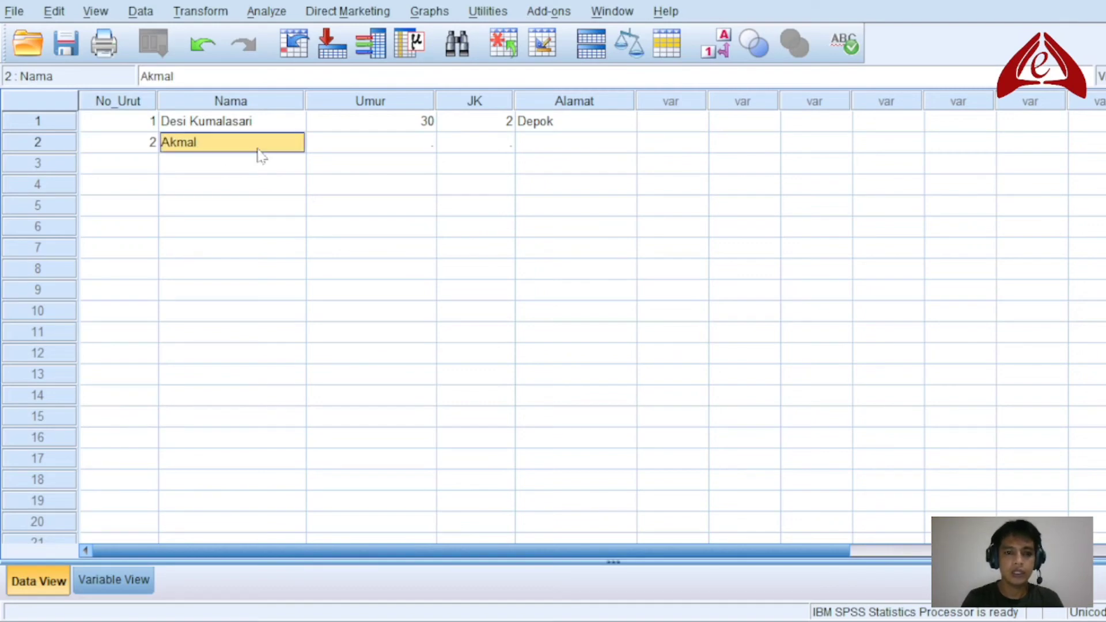
Enter 45 as the Umur value and the code 1 as the JK value of the second case
{"action": "left_click", "coordinate": [375, 151]}
{"action": "type", "text": "45"}
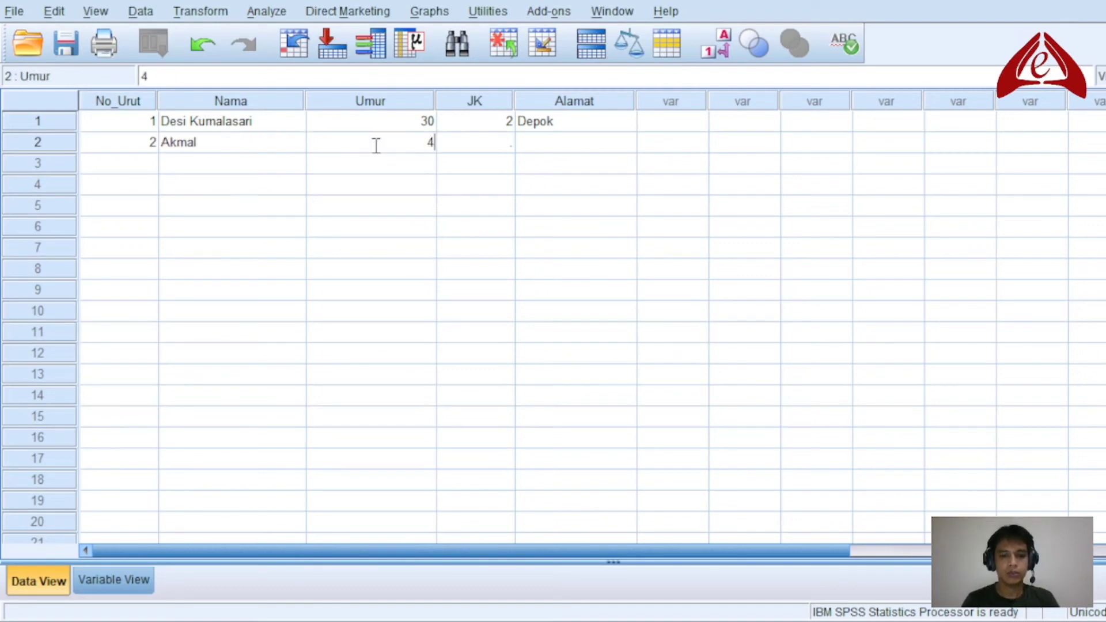
{"action": "left_click", "coordinate": [493, 161]}
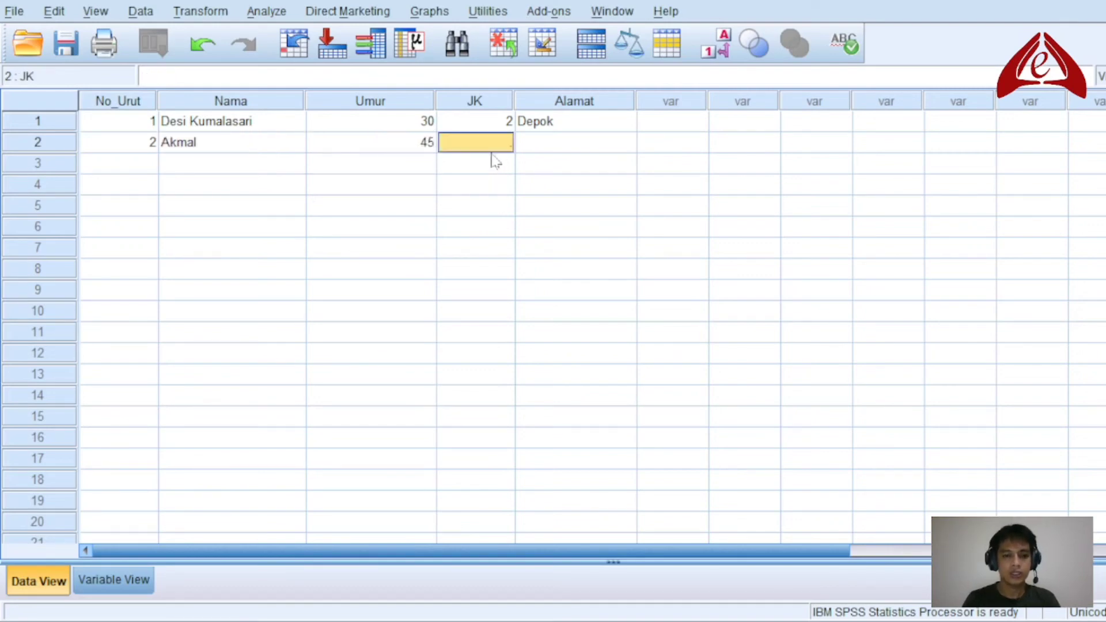
{"action": "type", "text": "1"}
{"action": "left_click", "coordinate": [493, 152]}
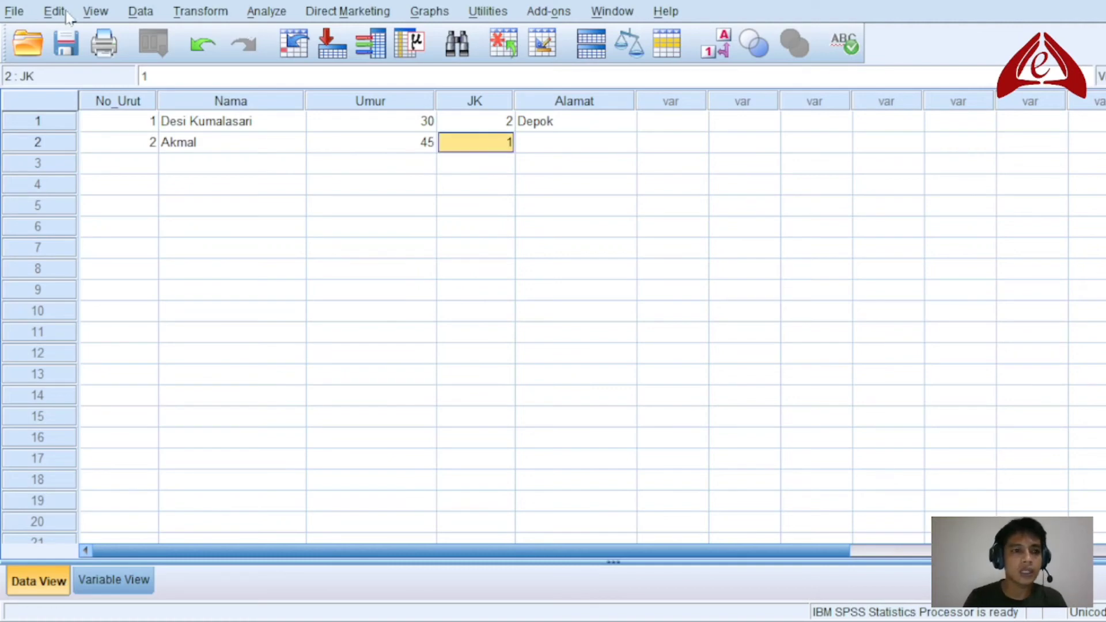
Examine the JK codes entered for the first two cases
{"action": "left_click", "coordinate": [96, 13]}
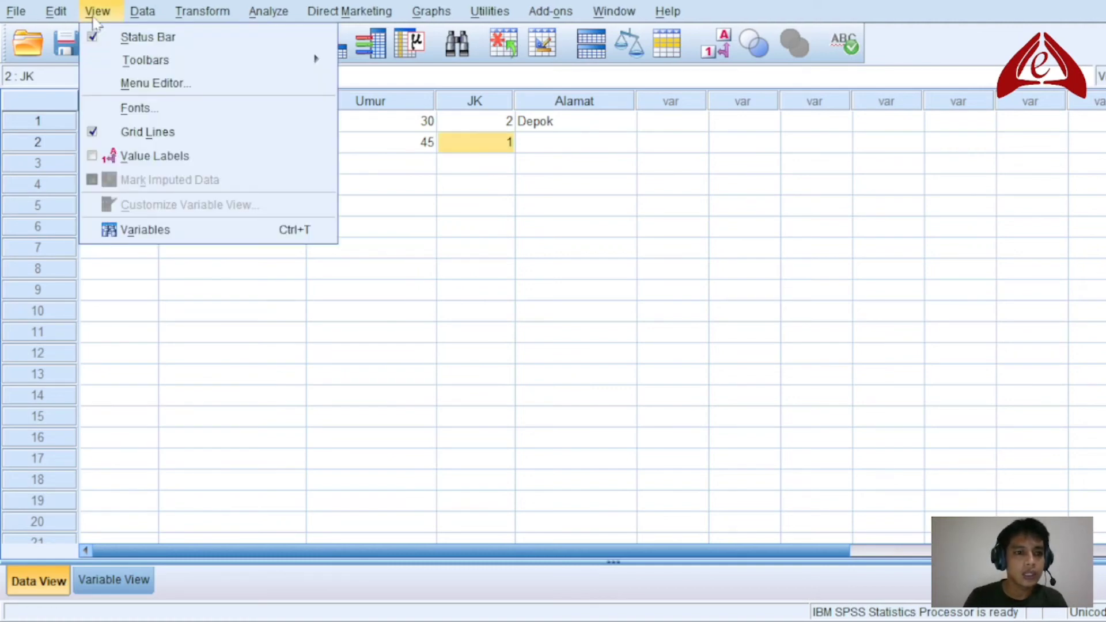
{"action": "left_click", "coordinate": [98, 13]}
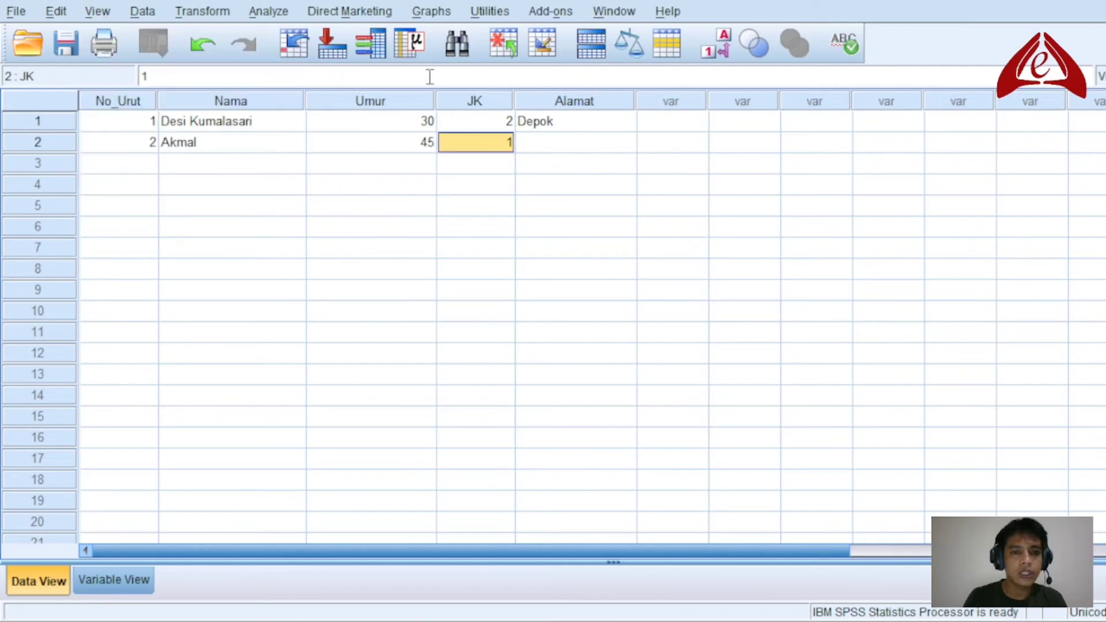
{"action": "left_click", "coordinate": [509, 164]}
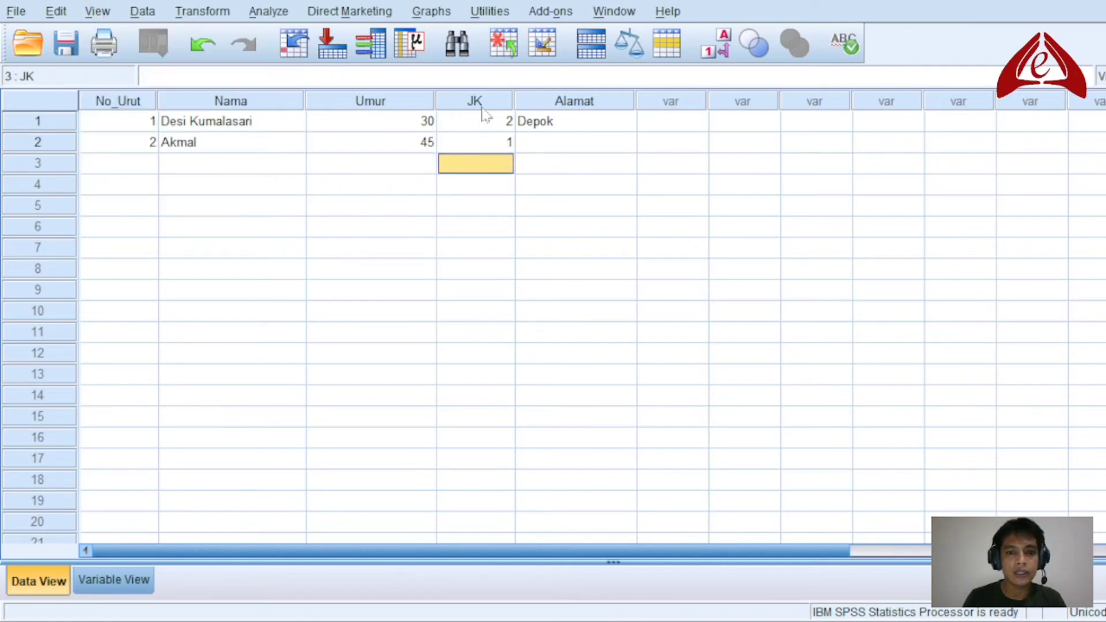
{"action": "left_click", "coordinate": [480, 103]}
{"action": "left_click", "coordinate": [499, 142]}
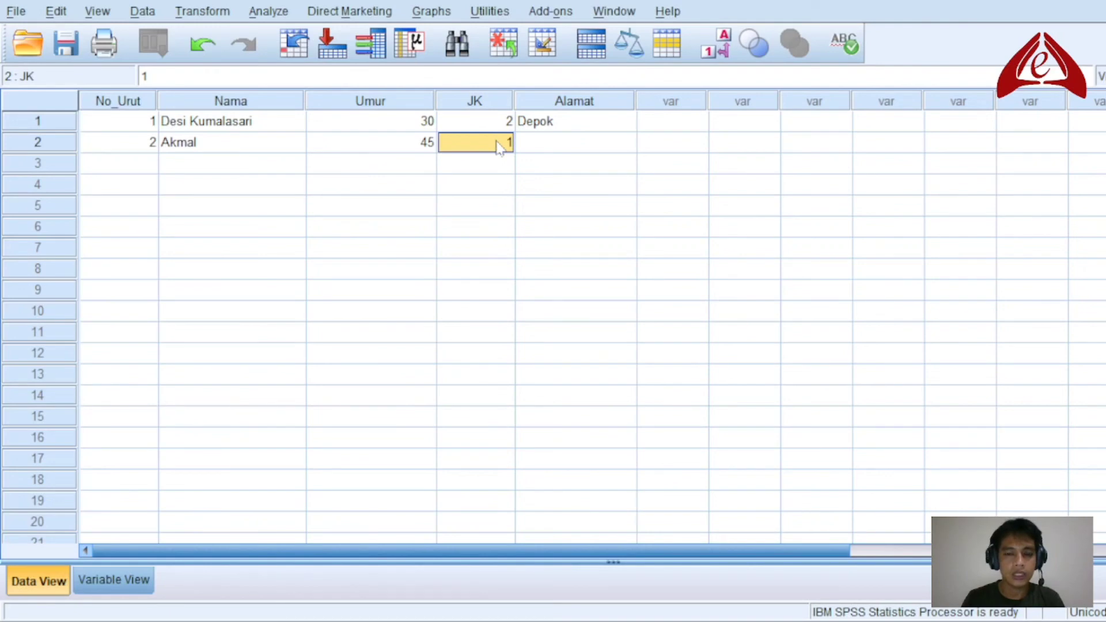
{"action": "left_click", "coordinate": [487, 121]}
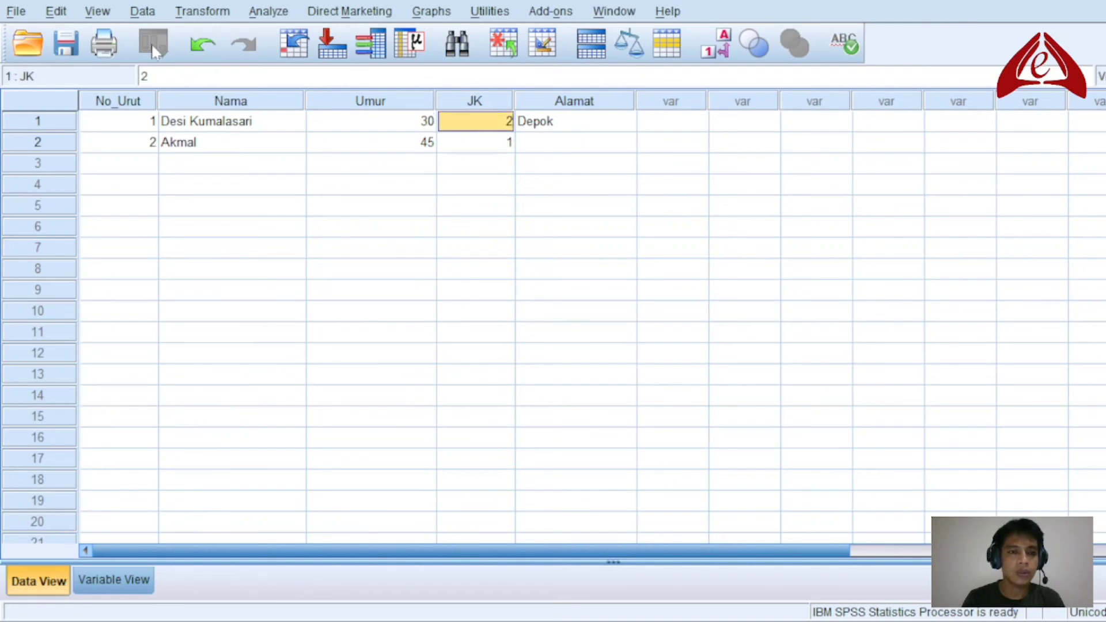
{"action": "left_click", "coordinate": [502, 140]}
{"action": "left_click", "coordinate": [494, 128]}
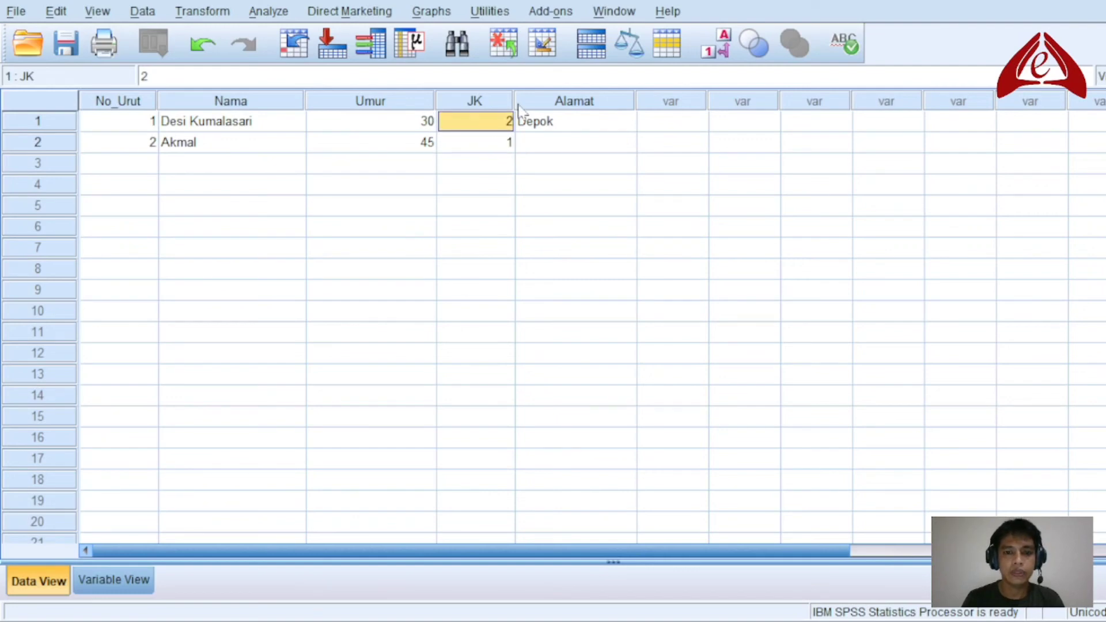
Widen the JK column to about the width of the Nama column and display value labels instead of codes in the data
{"action": "left_click_drag", "start_coordinate": [515, 101], "coordinate": [583, 102]}
{"action": "left_click", "coordinate": [574, 145]}
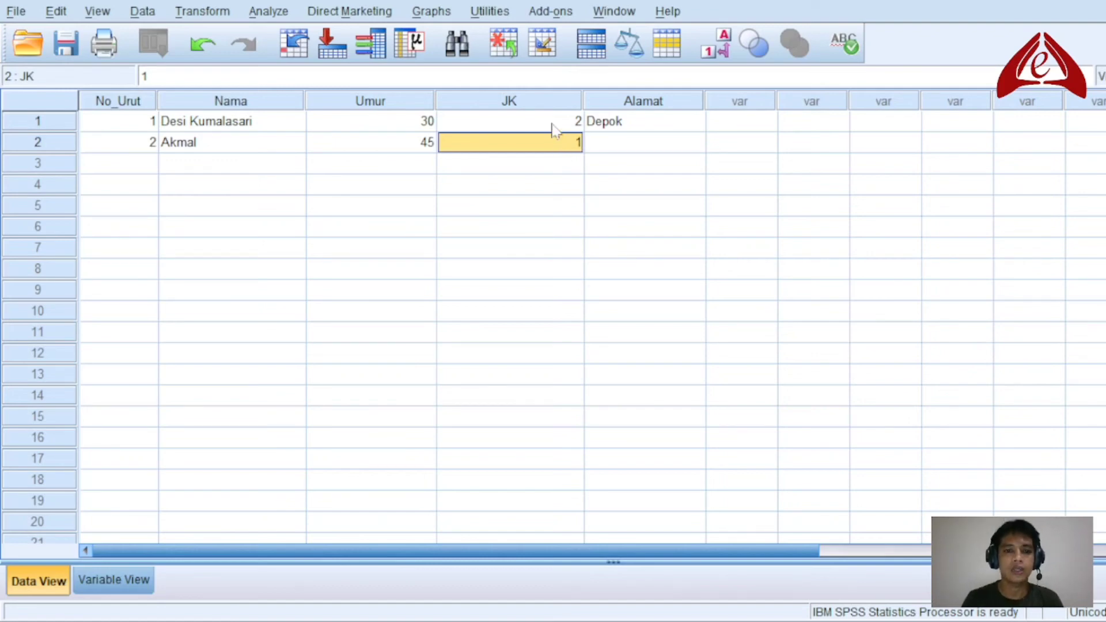
{"action": "left_click", "coordinate": [97, 13]}
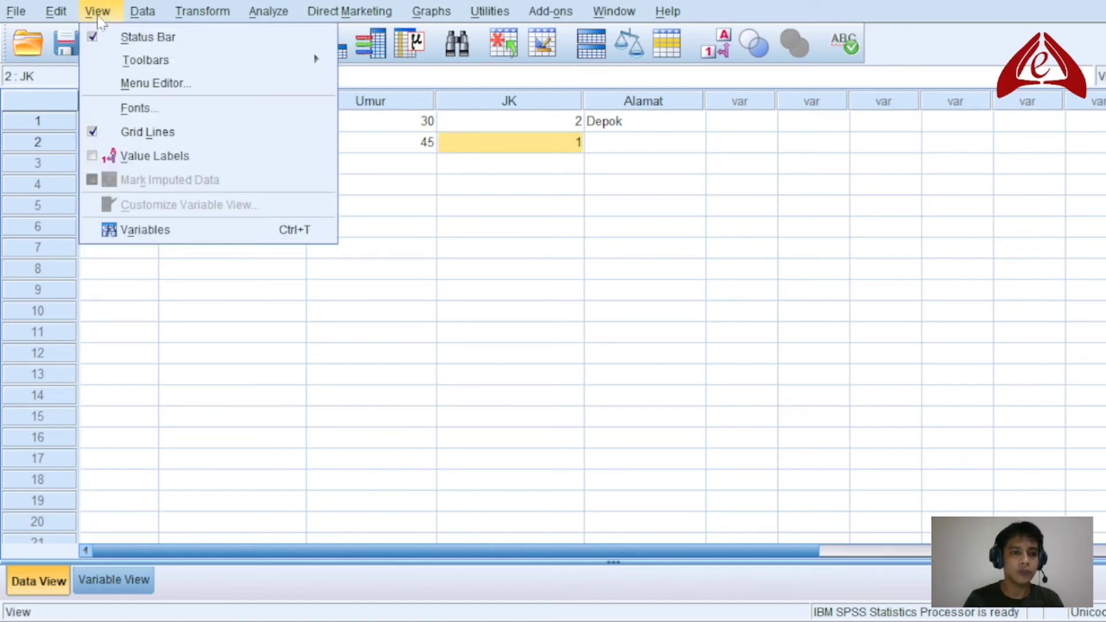
{"action": "left_click", "coordinate": [95, 157]}
{"action": "left_click", "coordinate": [526, 171]}
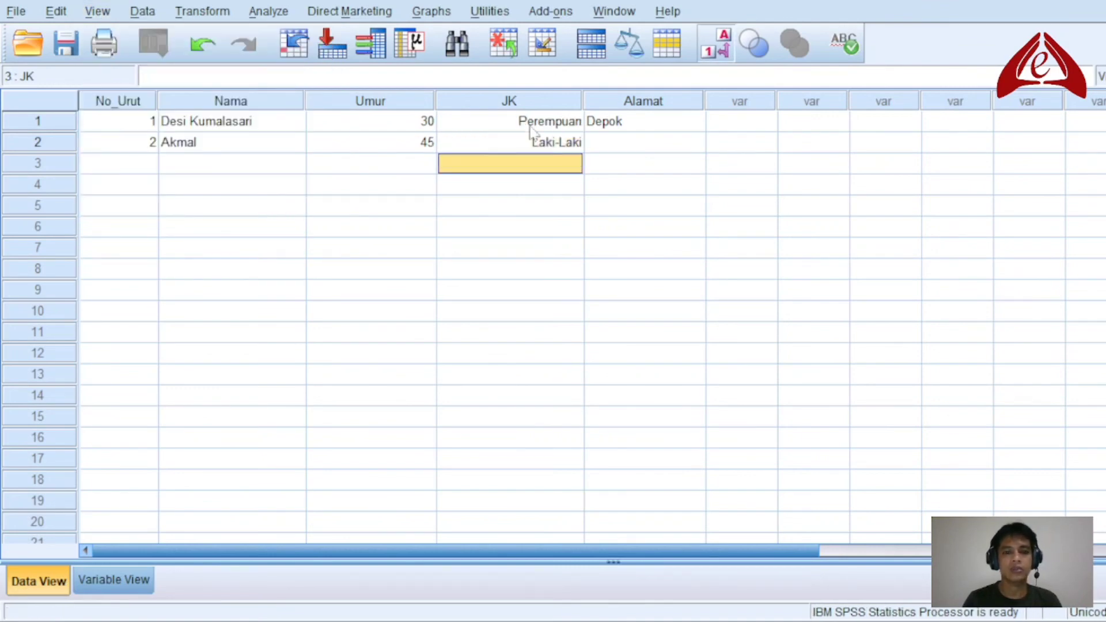
{"action": "key", "text": "Up"}
{"action": "key", "text": "Up"}
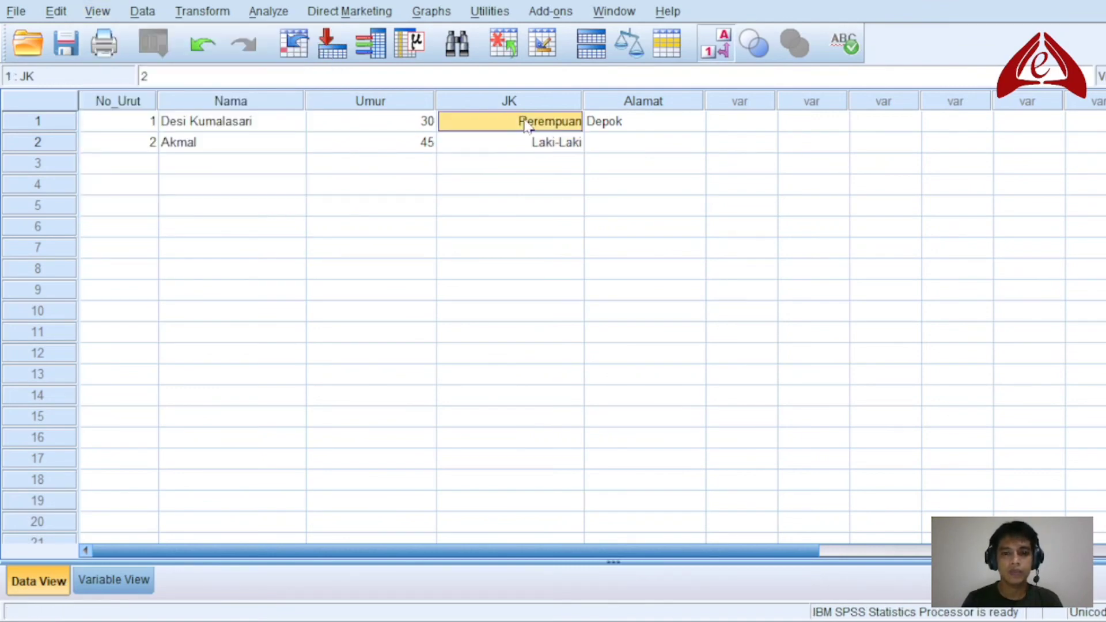
{"action": "left_click", "coordinate": [530, 144]}
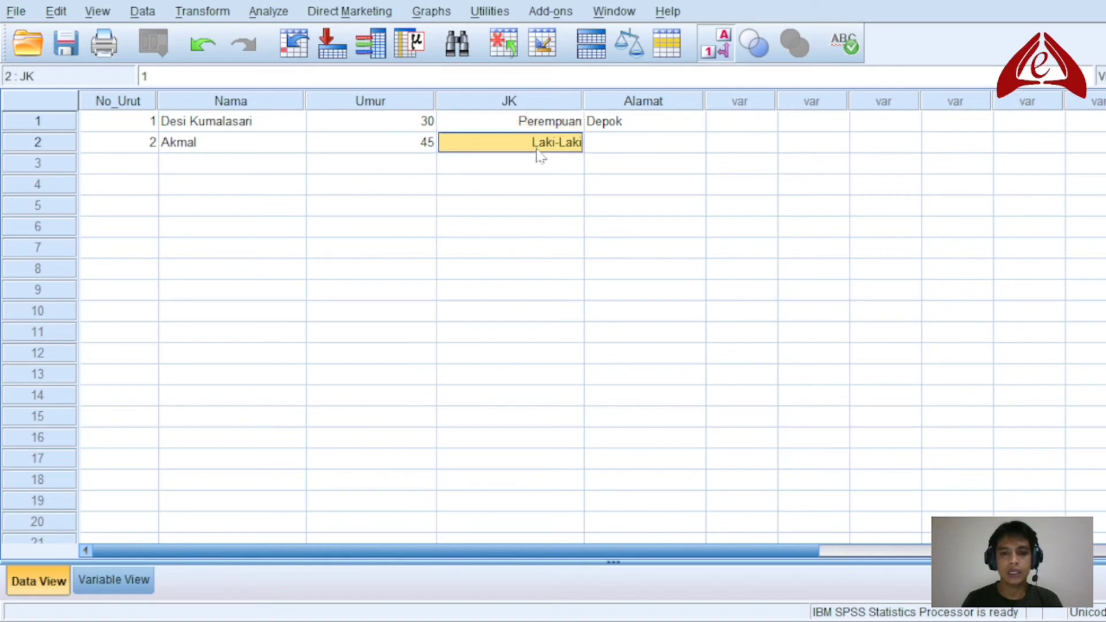
Enter the respondent's city as the Alamat value of the second case
{"action": "left_click", "coordinate": [635, 151]}
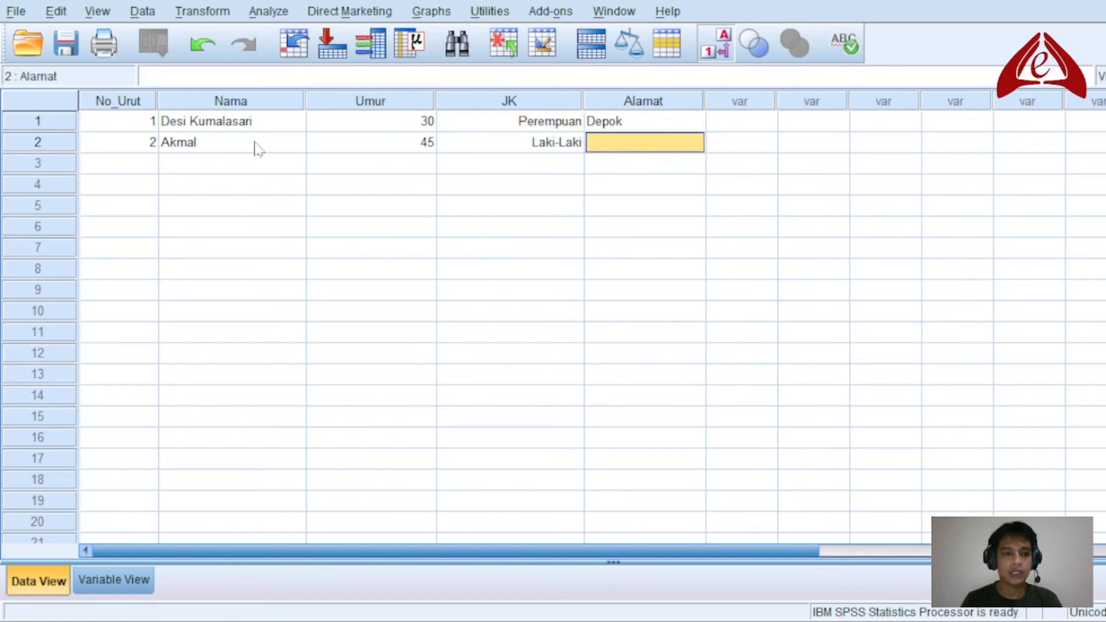
{"action": "type", "text": "Jakarta"}
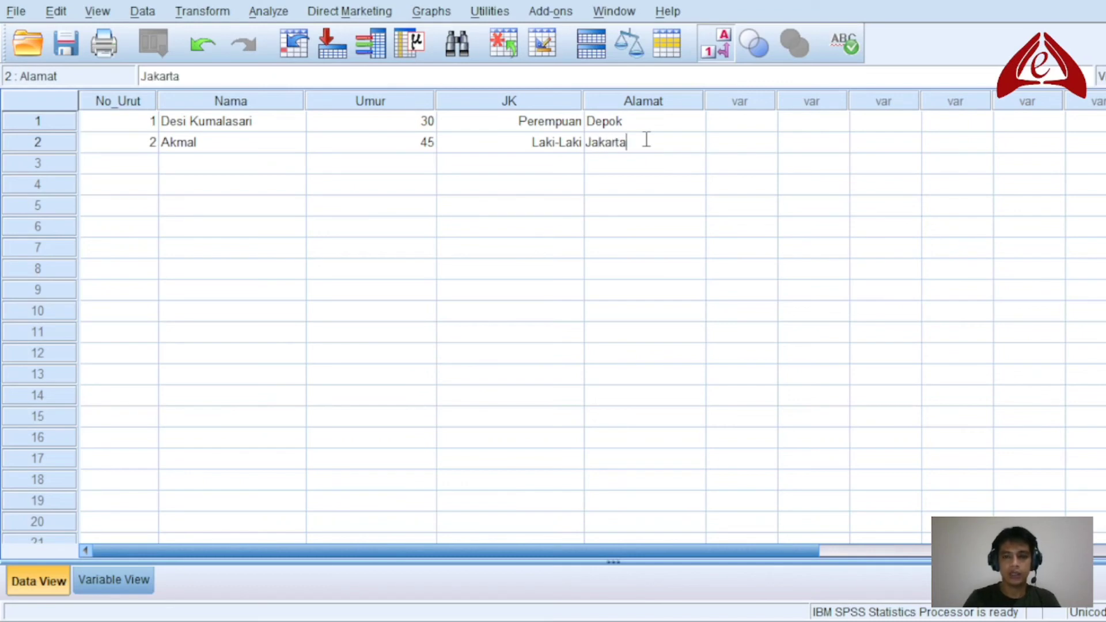
{"action": "key", "text": "Return"}
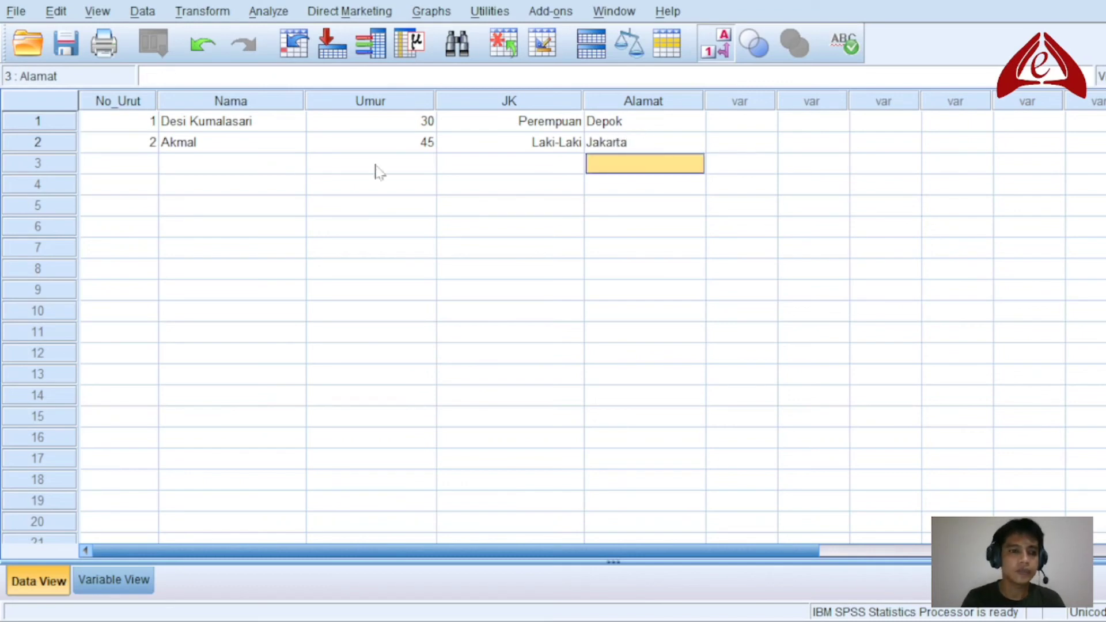
Start the third case with 3 as the No_Urut value and the respondent's name as the Nama value
{"action": "left_click", "coordinate": [128, 168]}
{"action": "type", "text": "3"}
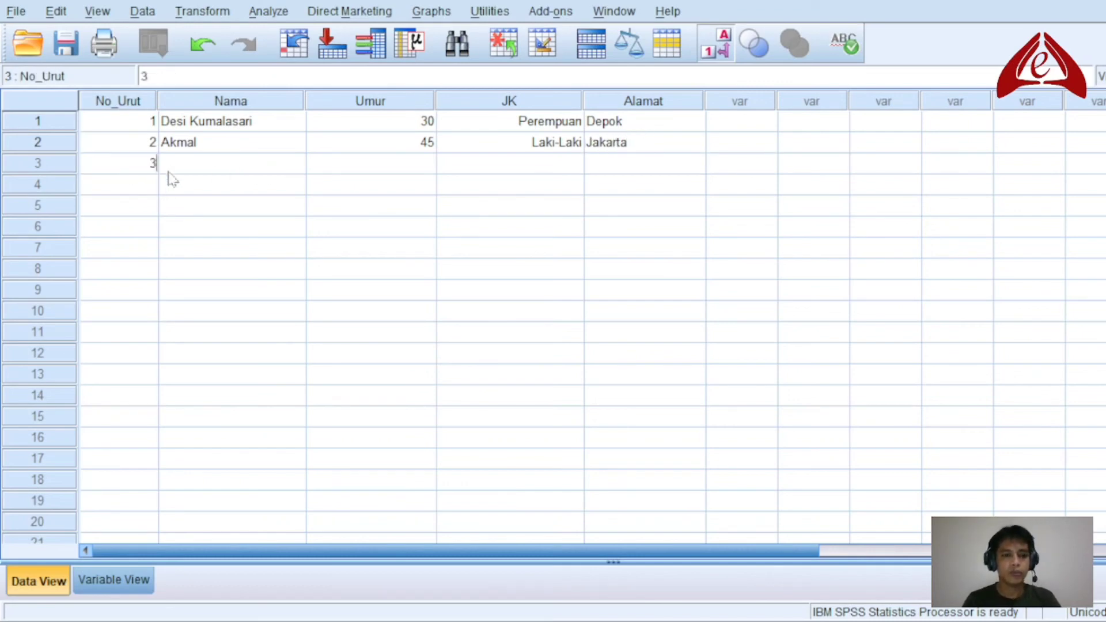
{"action": "key", "text": "Tab"}
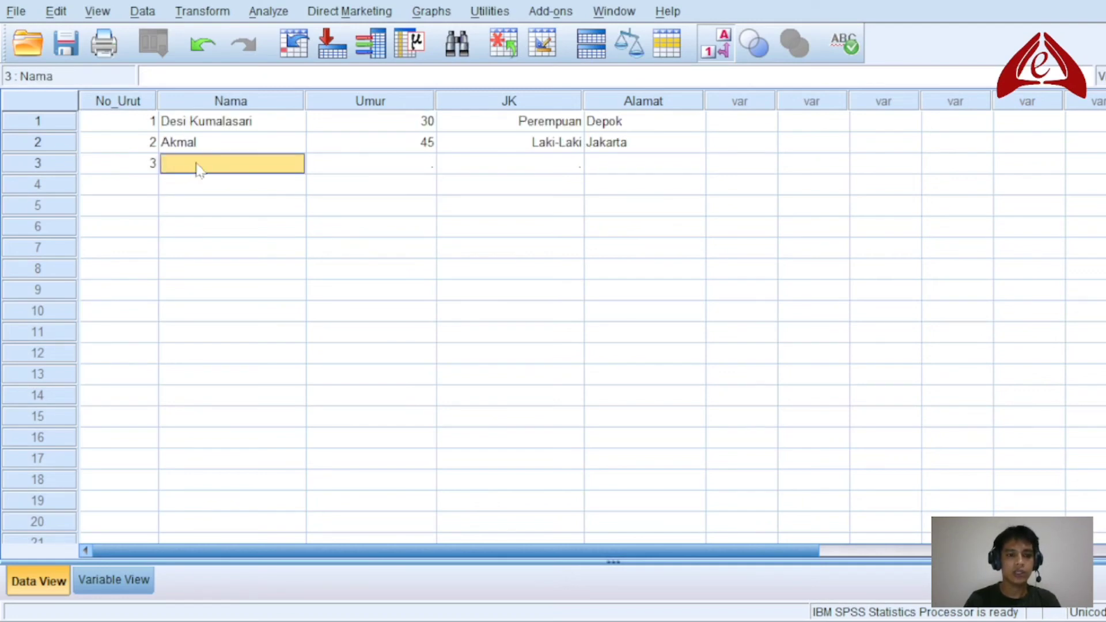
{"action": "left_click", "coordinate": [229, 207]}
{"action": "left_click", "coordinate": [192, 164]}
{"action": "type", "text": "Anton"}
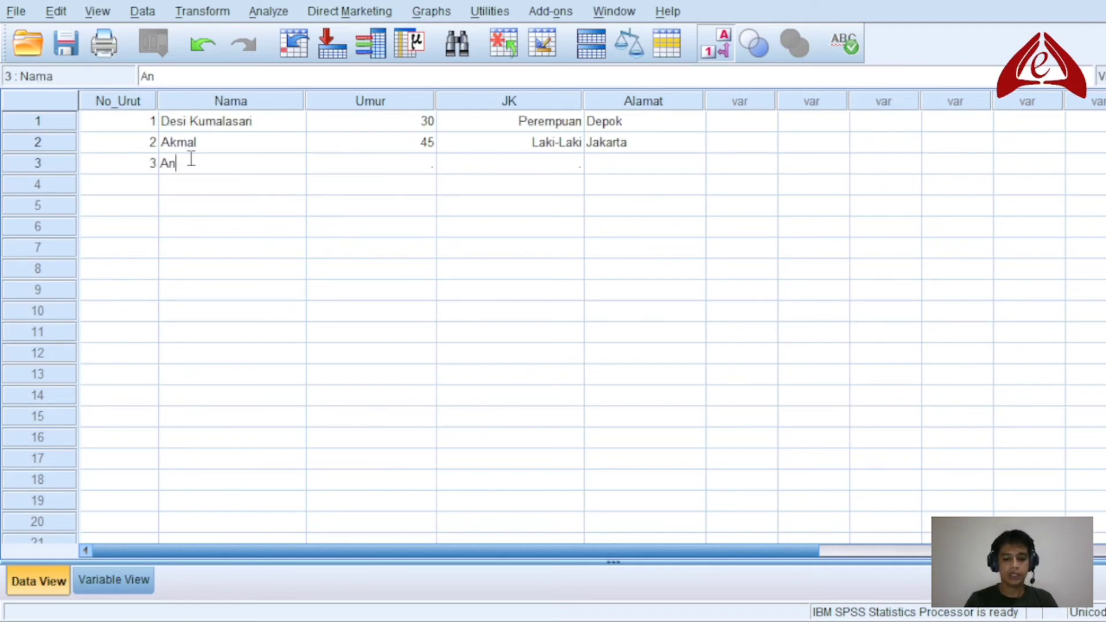
{"action": "key", "text": "Return"}
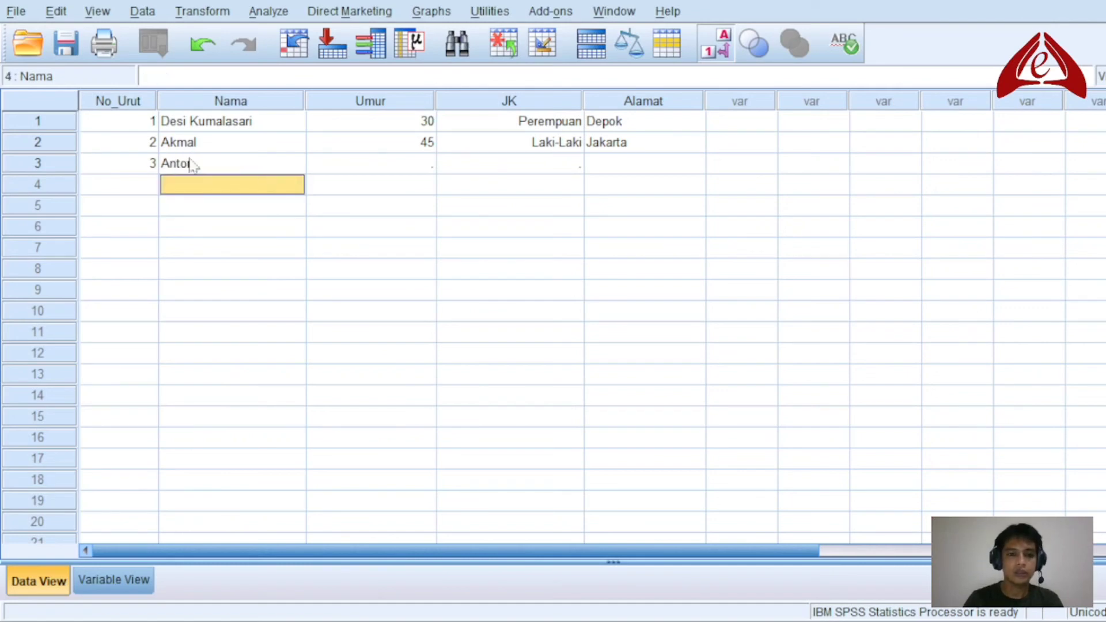
Enter 60 as the Umur value and the code 1 as the JK value of the third case
{"action": "left_click", "coordinate": [357, 163]}
{"action": "type", "text": "60"}
{"action": "key", "text": "Return"}
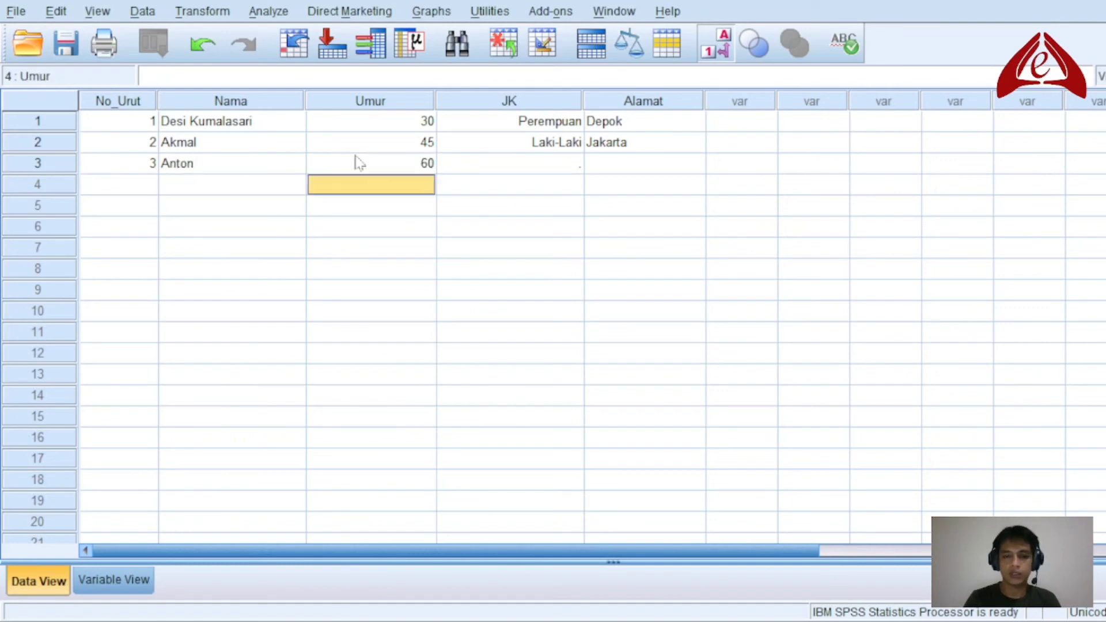
{"action": "left_click", "coordinate": [576, 166]}
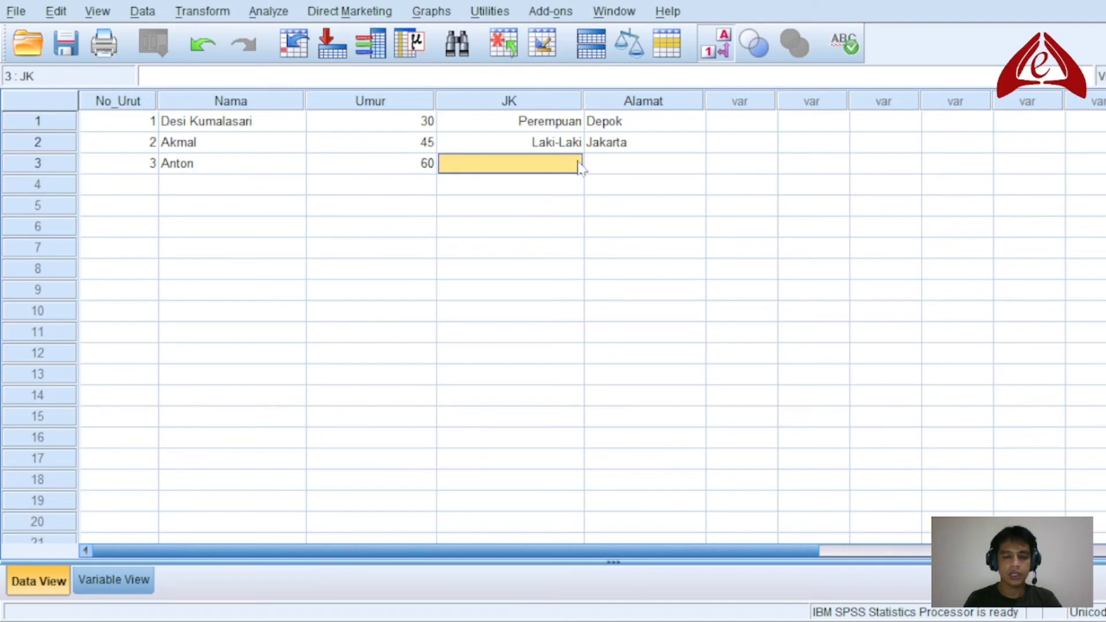
{"action": "type", "text": "1"}
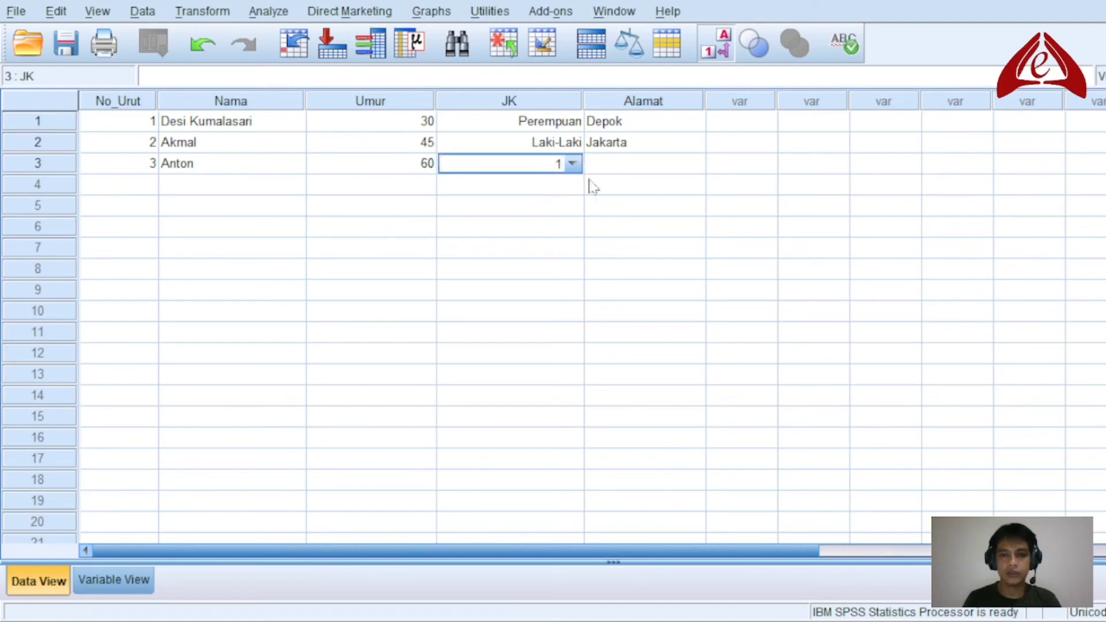
Enter the respondent's city as the Alamat value of the third case
{"action": "left_click", "coordinate": [610, 171]}
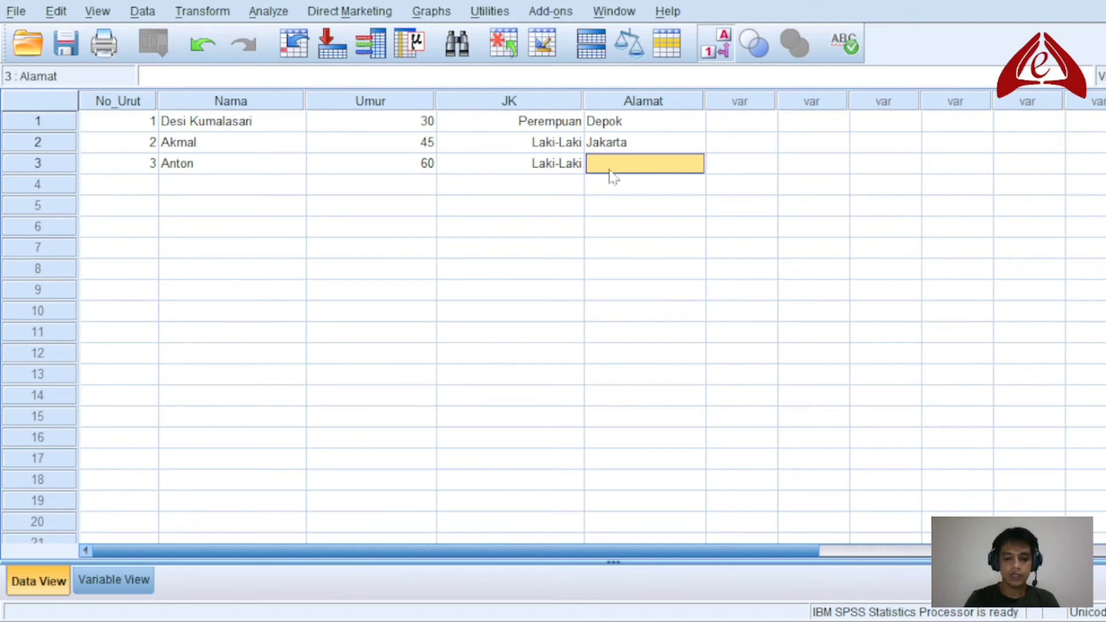
{"action": "type", "text": "a"}
{"action": "key", "text": "BackSpace"}
{"action": "type", "text": "Makas"}
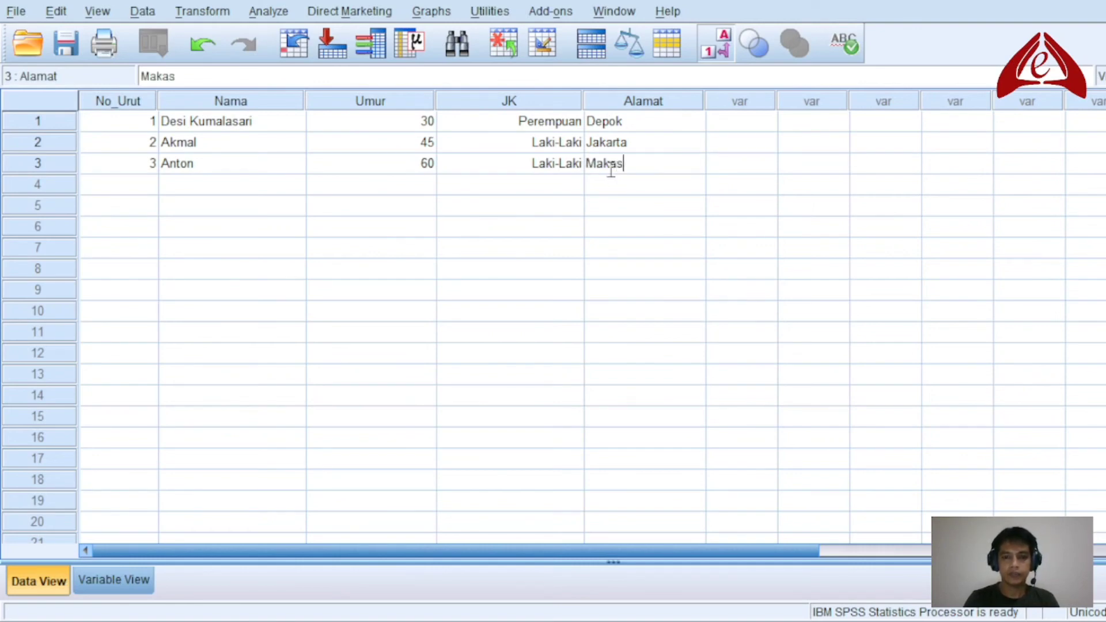
{"action": "type", "text": "sar"}
{"action": "key", "text": "Return"}
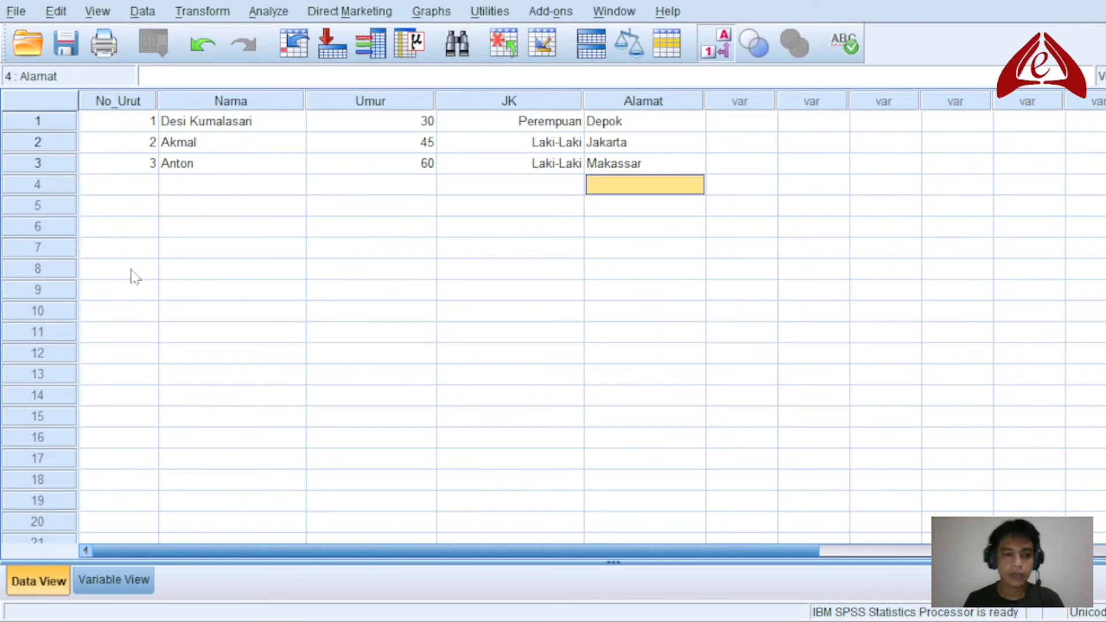
{"action": "scroll", "coordinate": [168, 276], "scroll_direction": "down", "scroll_amount": 4}
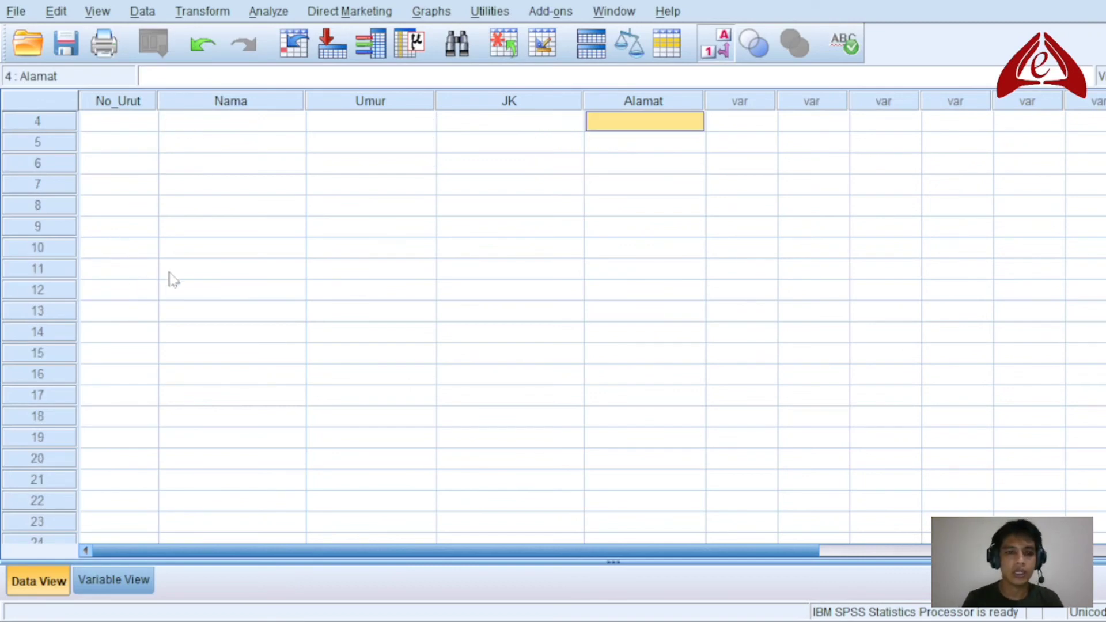
{"action": "scroll", "coordinate": [272, 346], "scroll_direction": "down", "scroll_amount": 2}
{"action": "scroll", "coordinate": [271, 346], "scroll_direction": "up", "scroll_amount": 6}
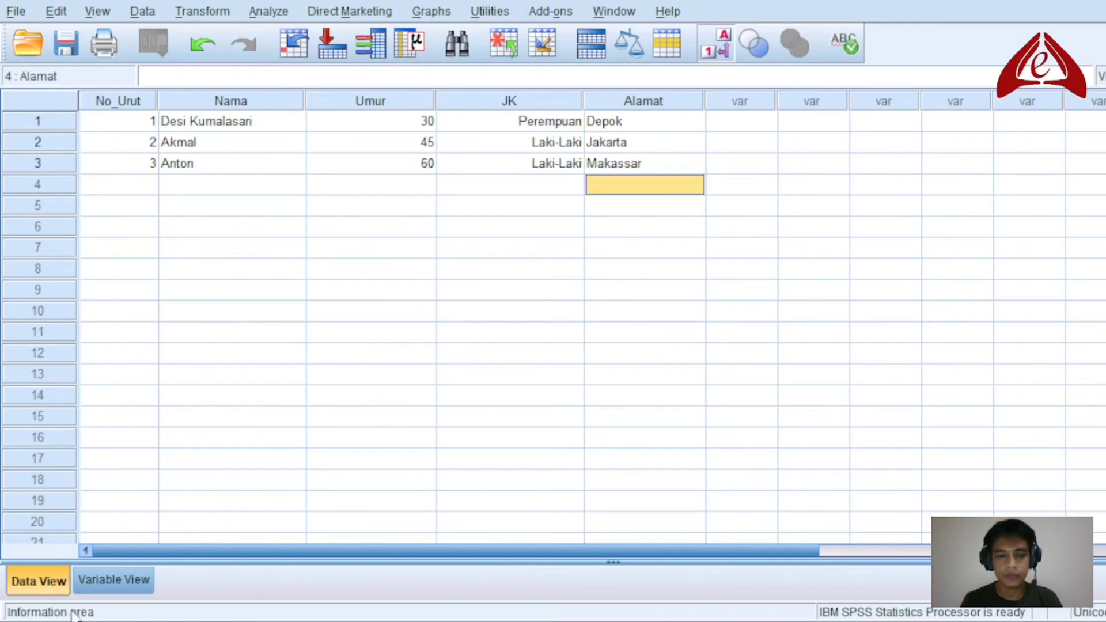
Compare the variable definitions in Variable View with the three entered cases in Data View, ending in Data View
{"action": "left_click", "coordinate": [129, 592]}
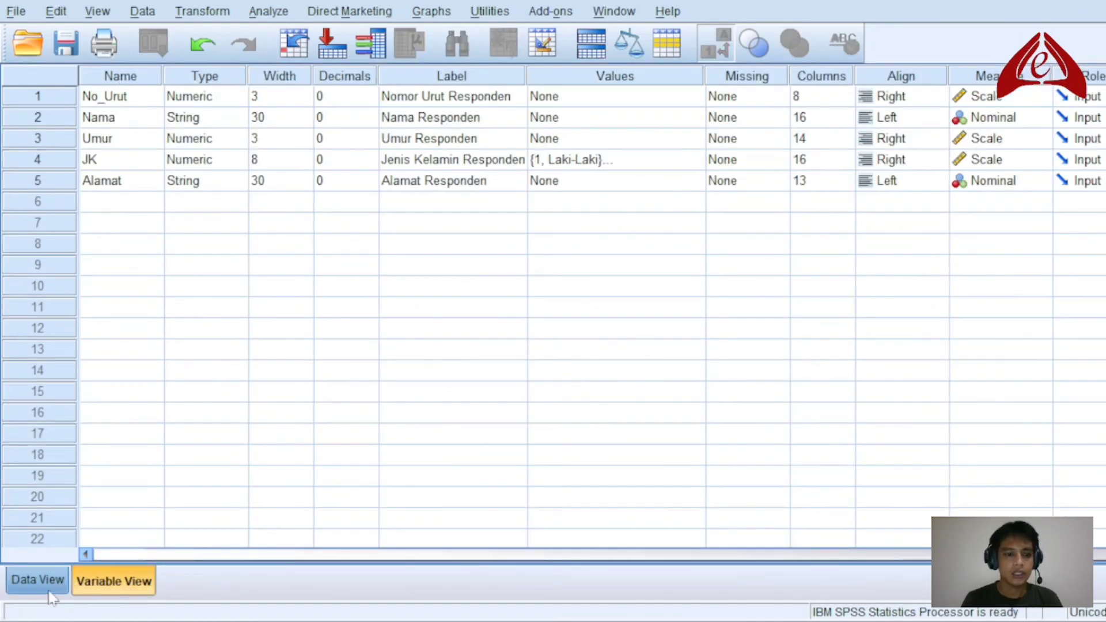
{"action": "key", "text": "ctrl+t"}
{"action": "left_click", "coordinate": [118, 583]}
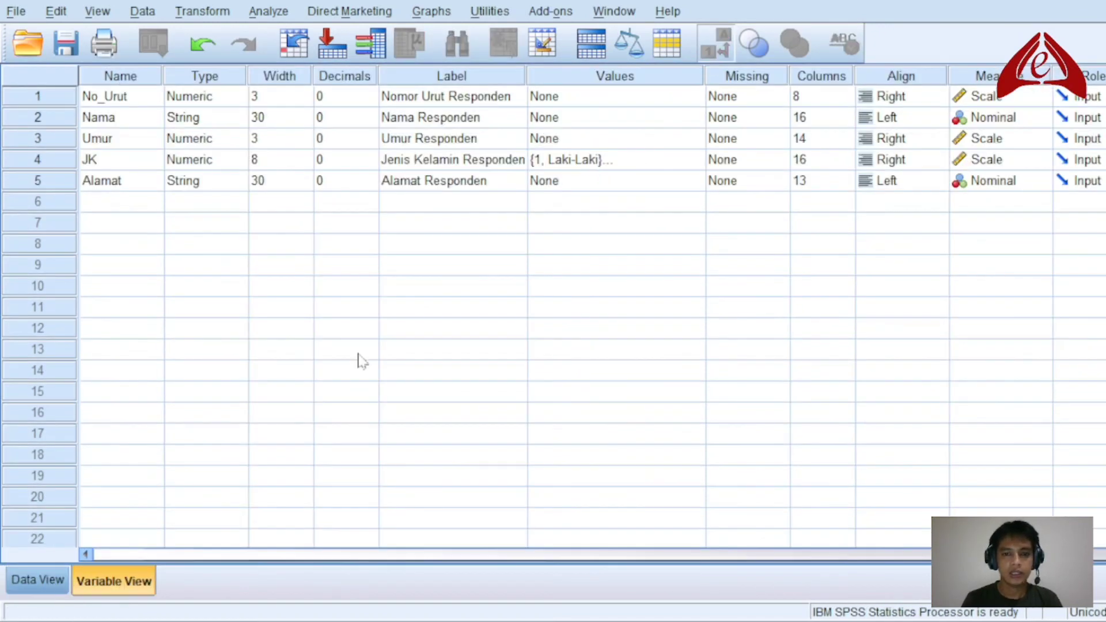
{"action": "left_click", "coordinate": [49, 584]}
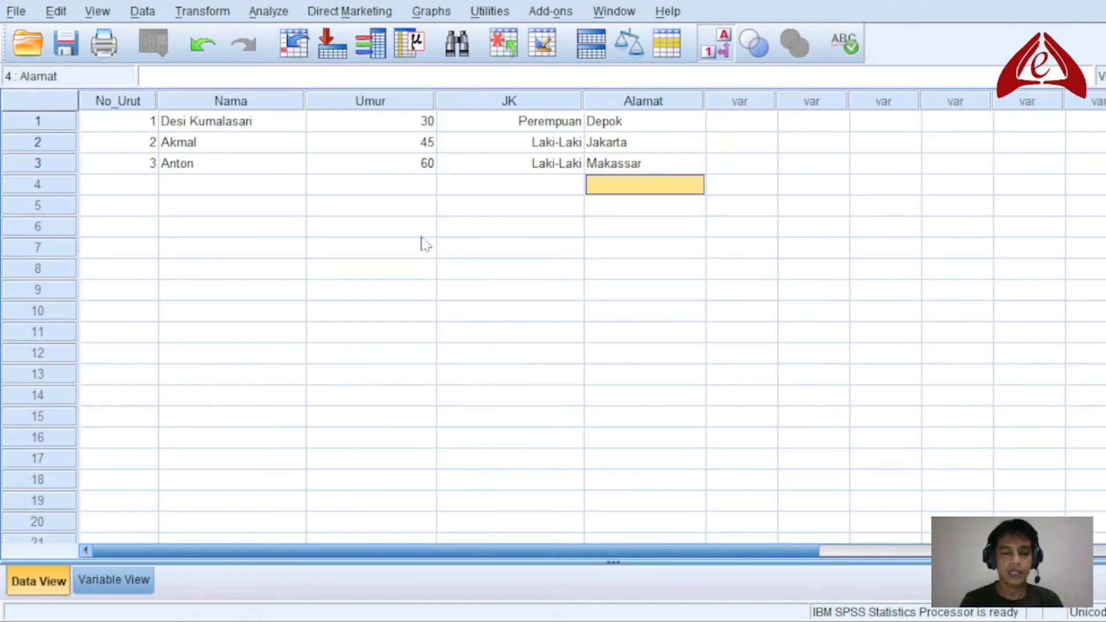
{"action": "left_click", "coordinate": [126, 583]}
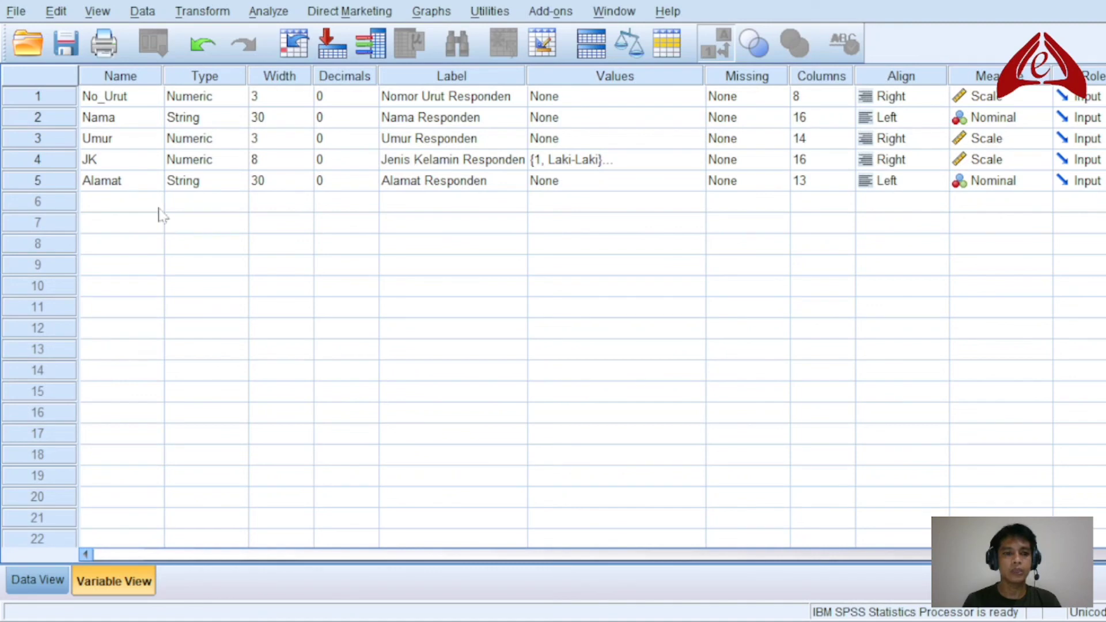
{"action": "left_click", "coordinate": [35, 582]}
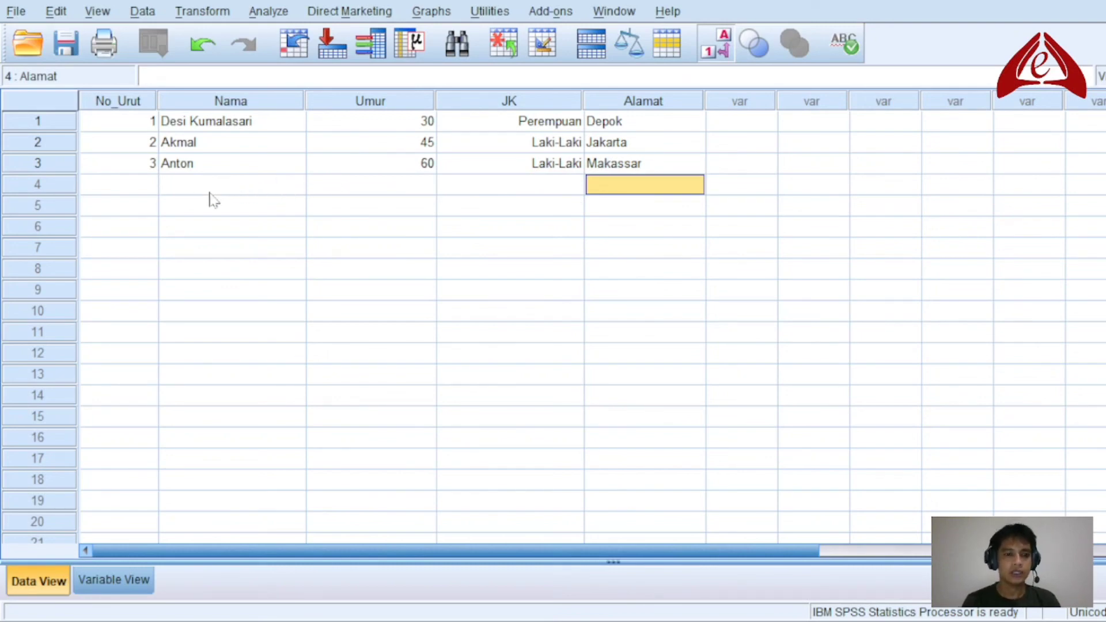
{"action": "left_click", "coordinate": [103, 579]}
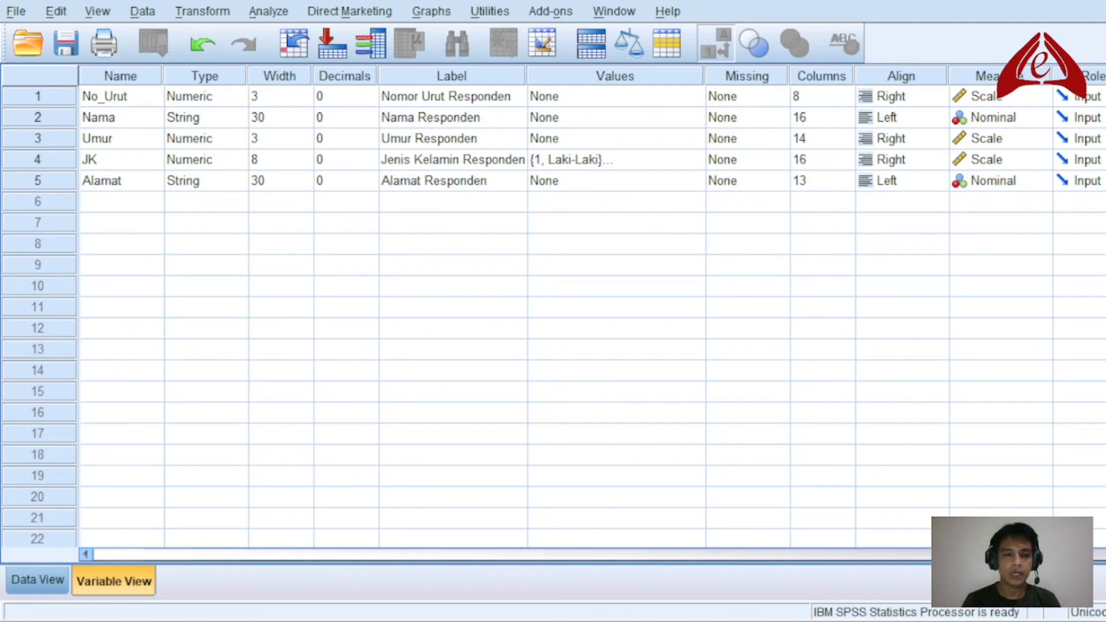
{"action": "left_click", "coordinate": [34, 583]}
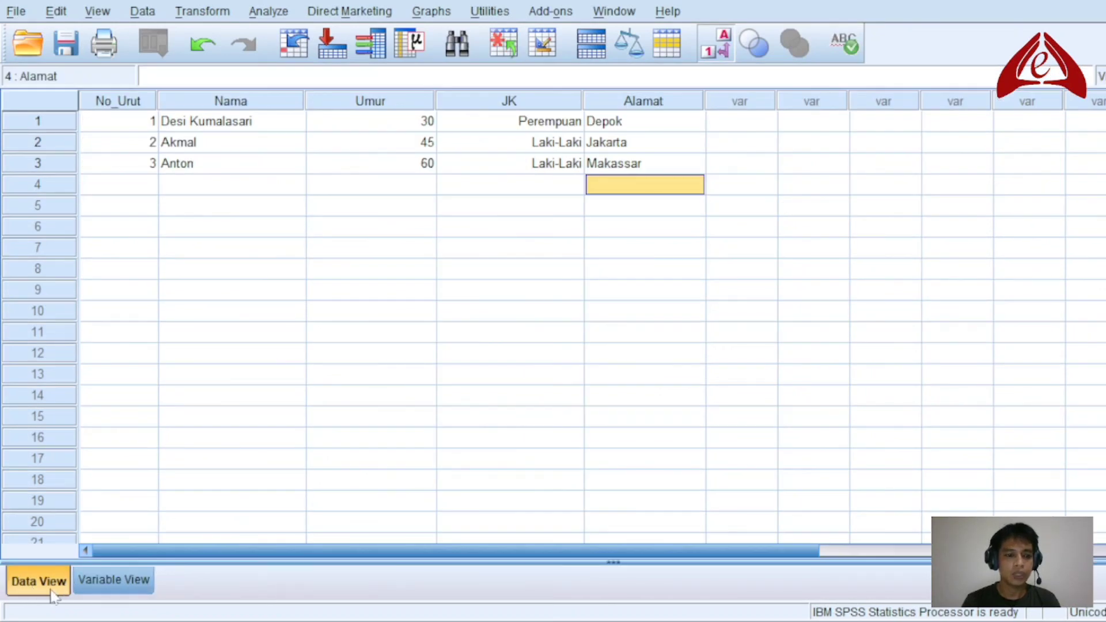
{"action": "left_click", "coordinate": [102, 582]}
{"action": "key", "text": "ctrl+t"}
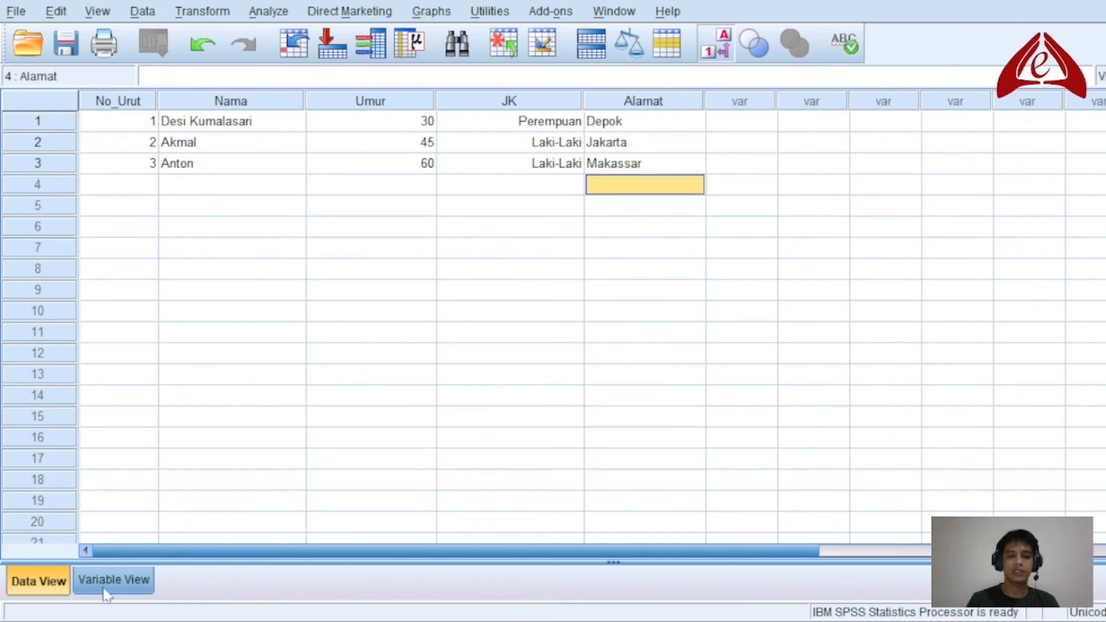